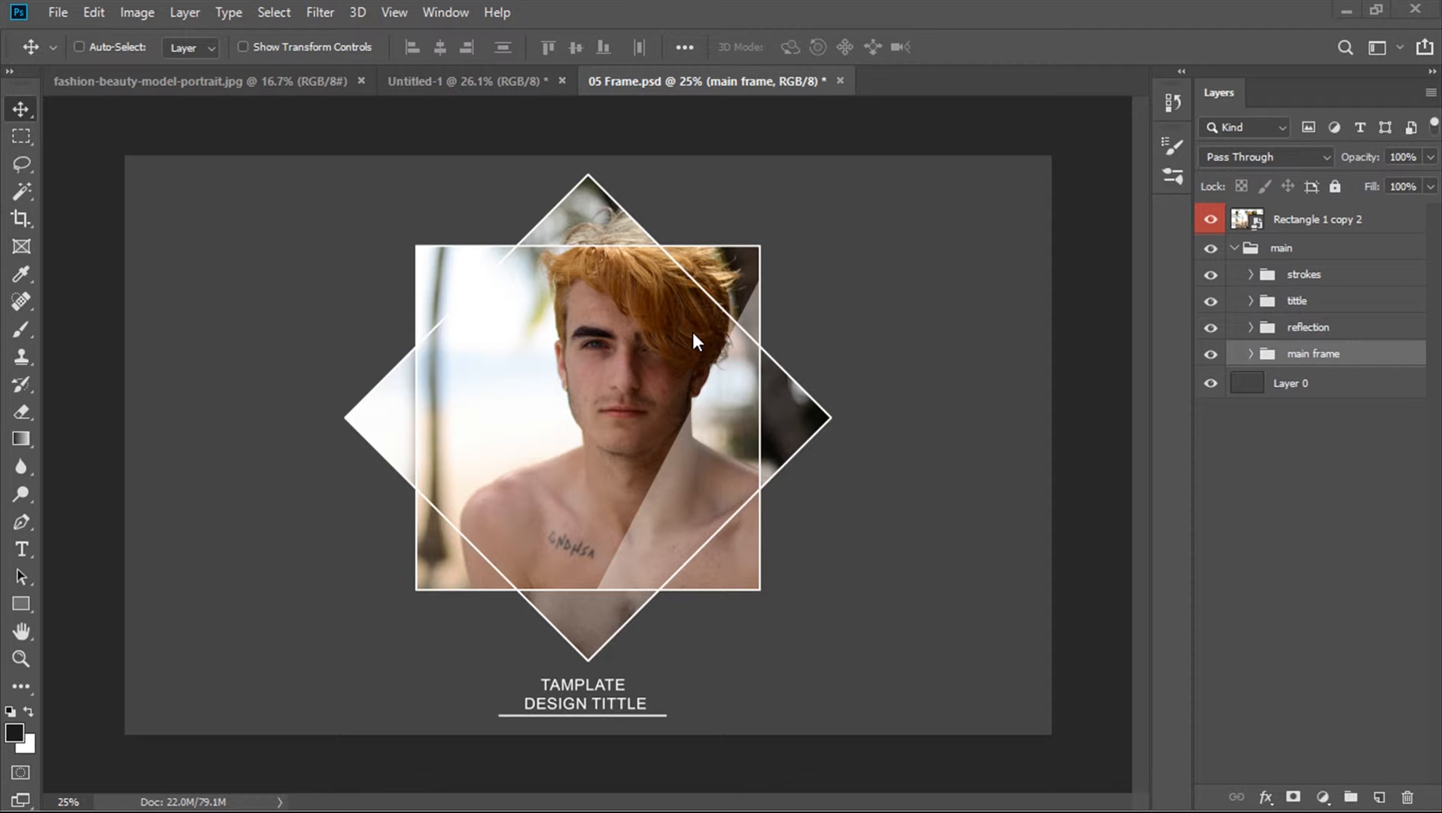
Open the top frame layer's smart object and drag the fashion portrait photo into it as a new layer
left_click(1248, 221)
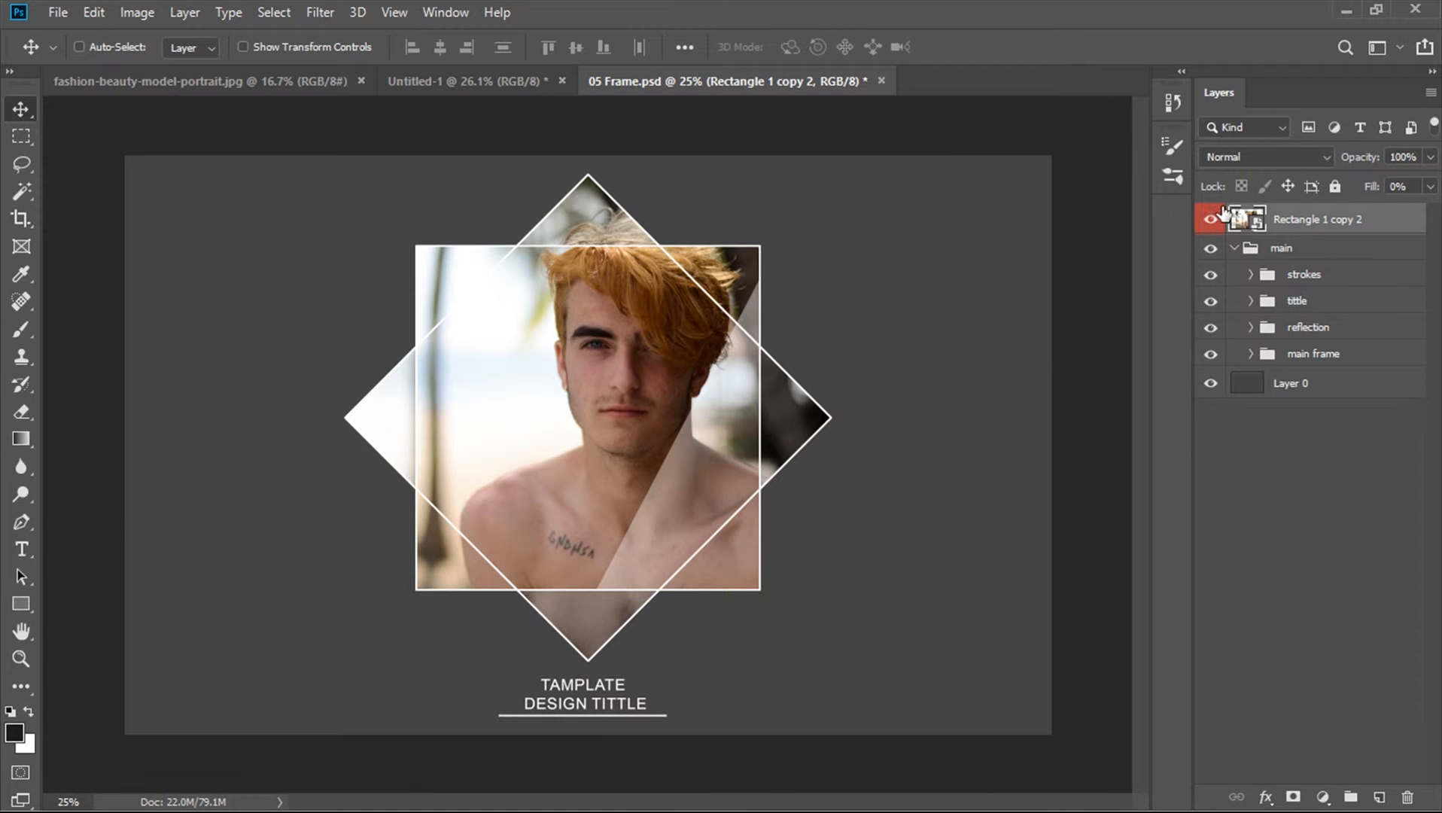
double_click(1247, 219)
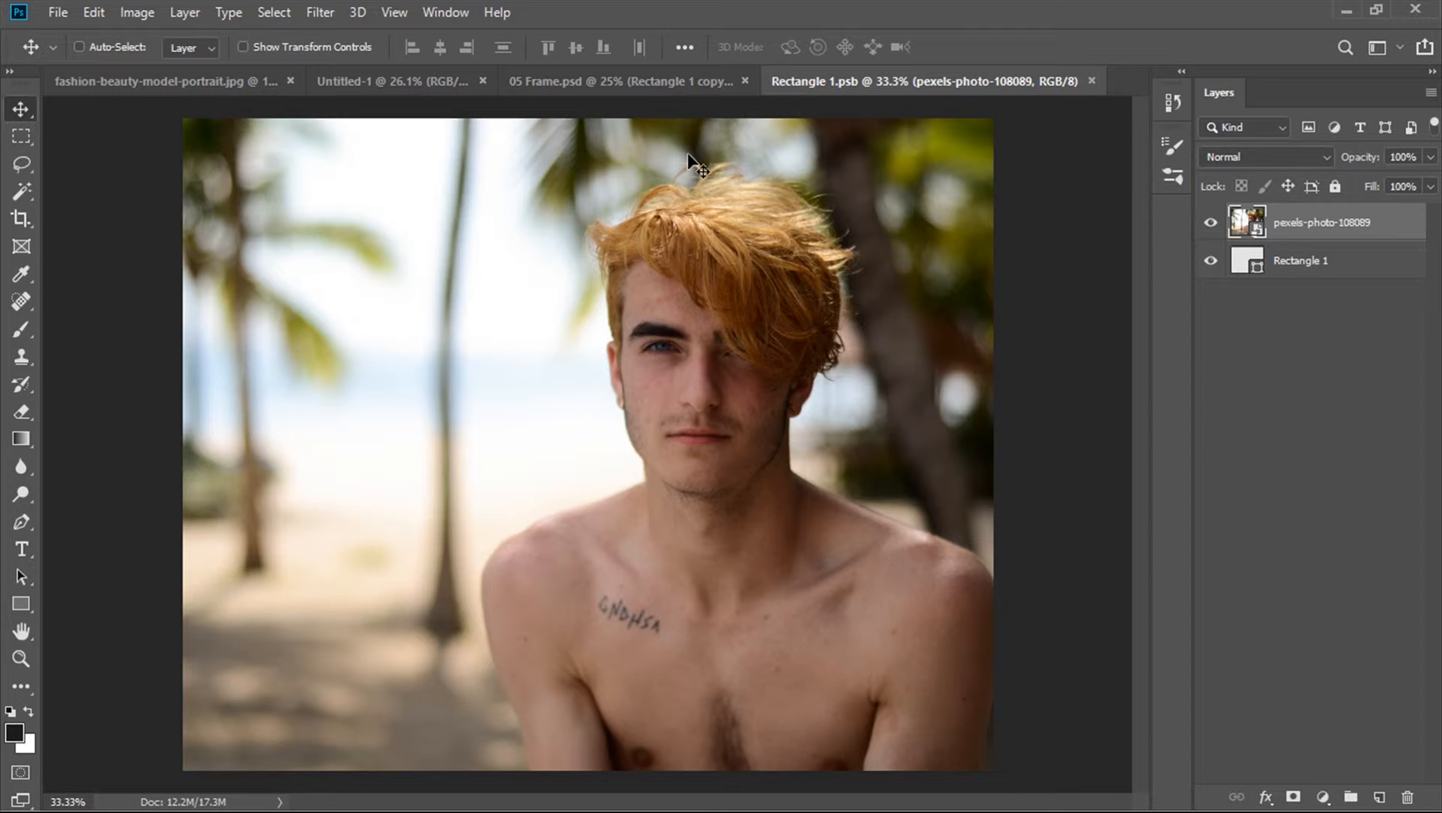
left_click(231, 78)
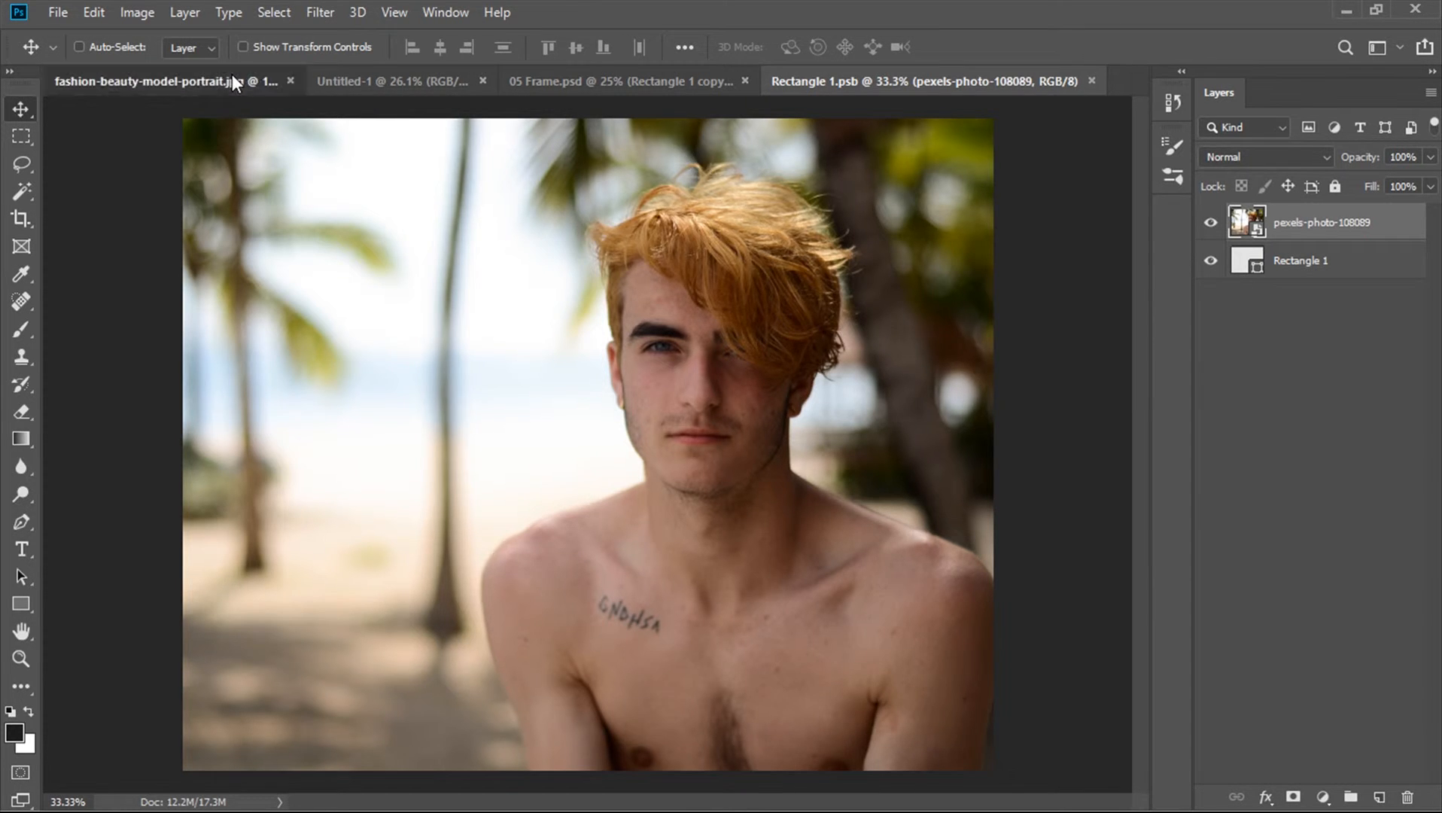
left_click_drag(432, 294, 670, 305)
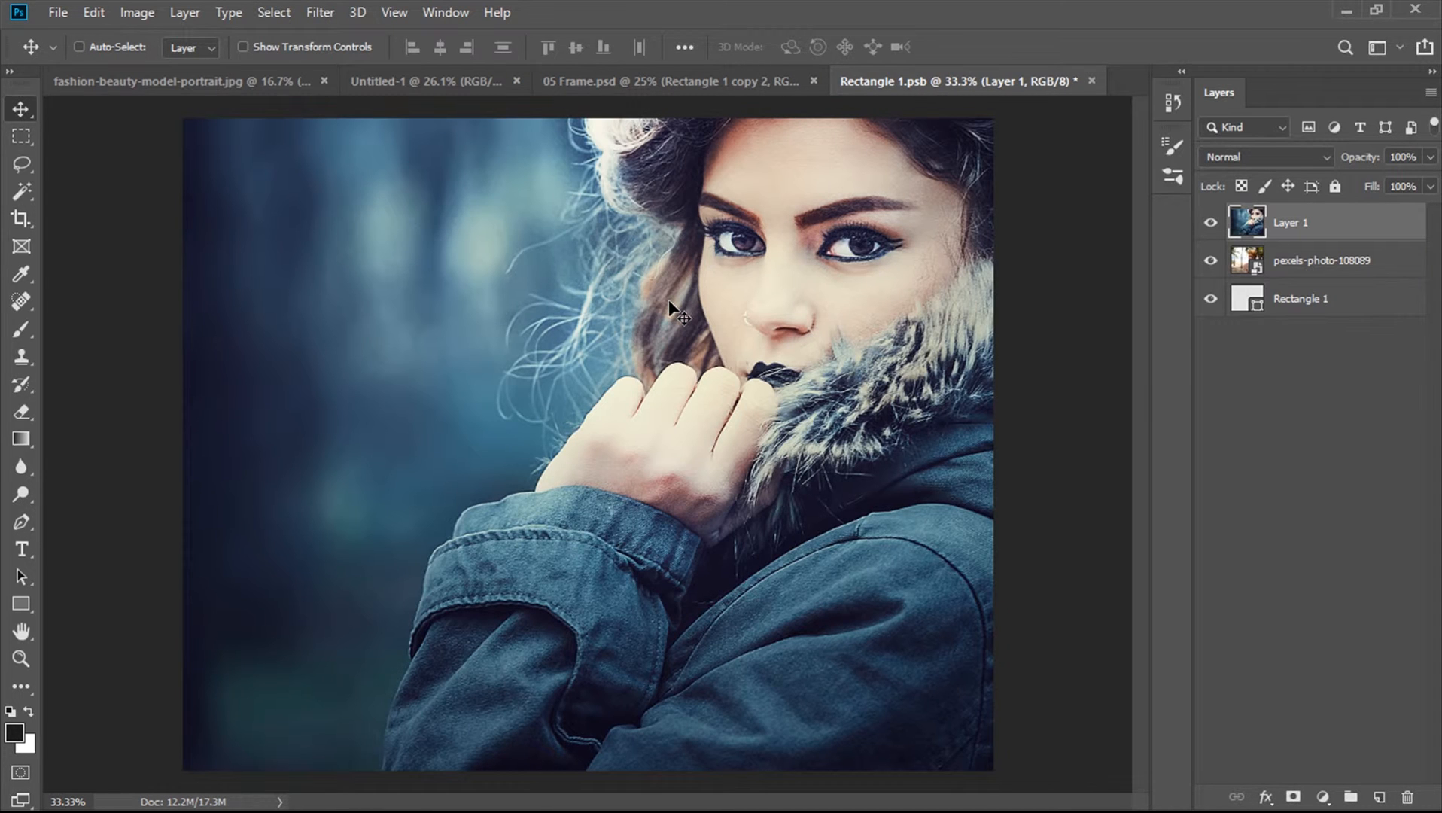
Scale the new portrait layer down and position it to fill the smart object's canvas
key("ctrl+0")
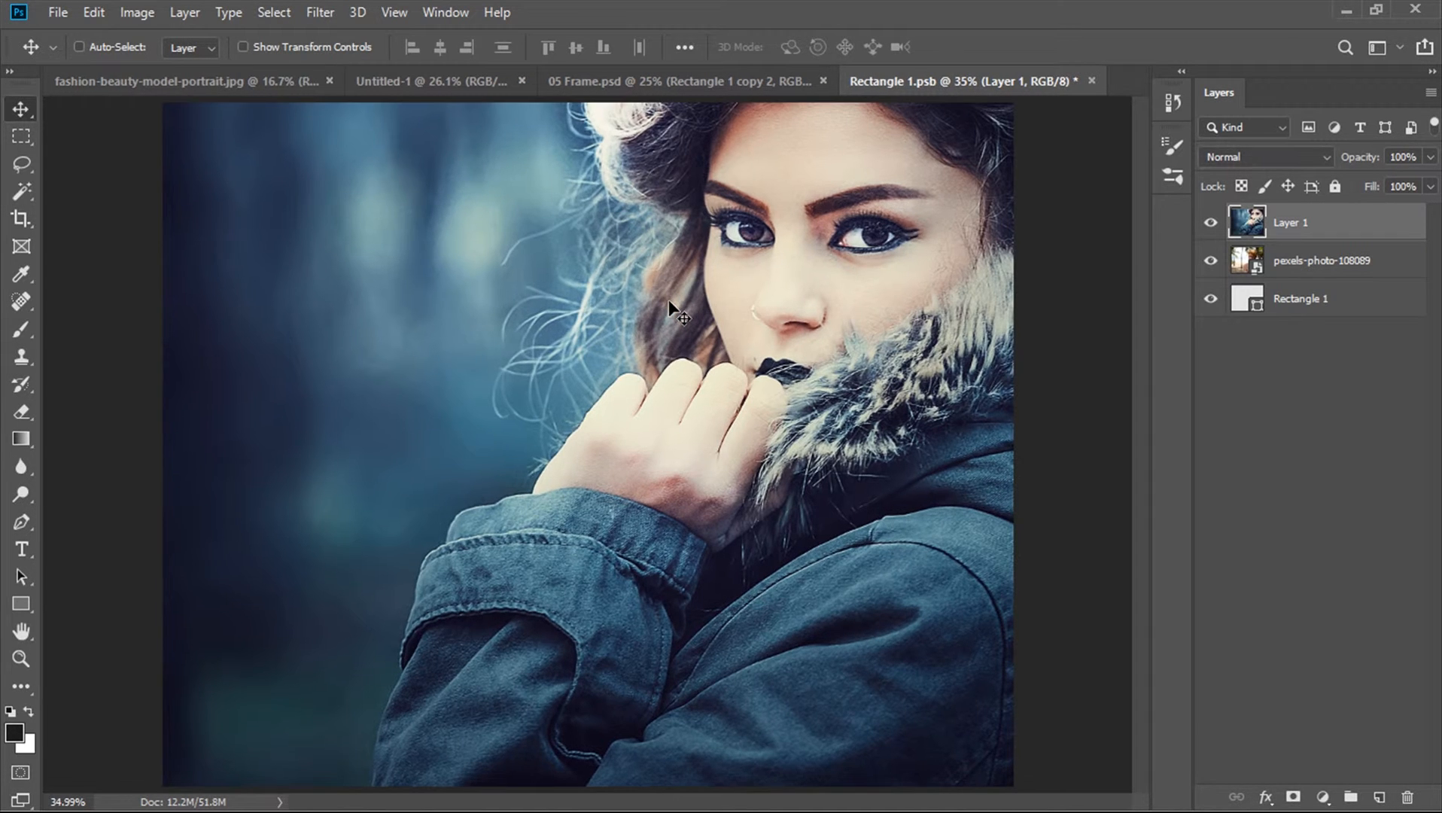
key("ctrl+minus")
key("ctrl+minus")
key("ctrl+minus")
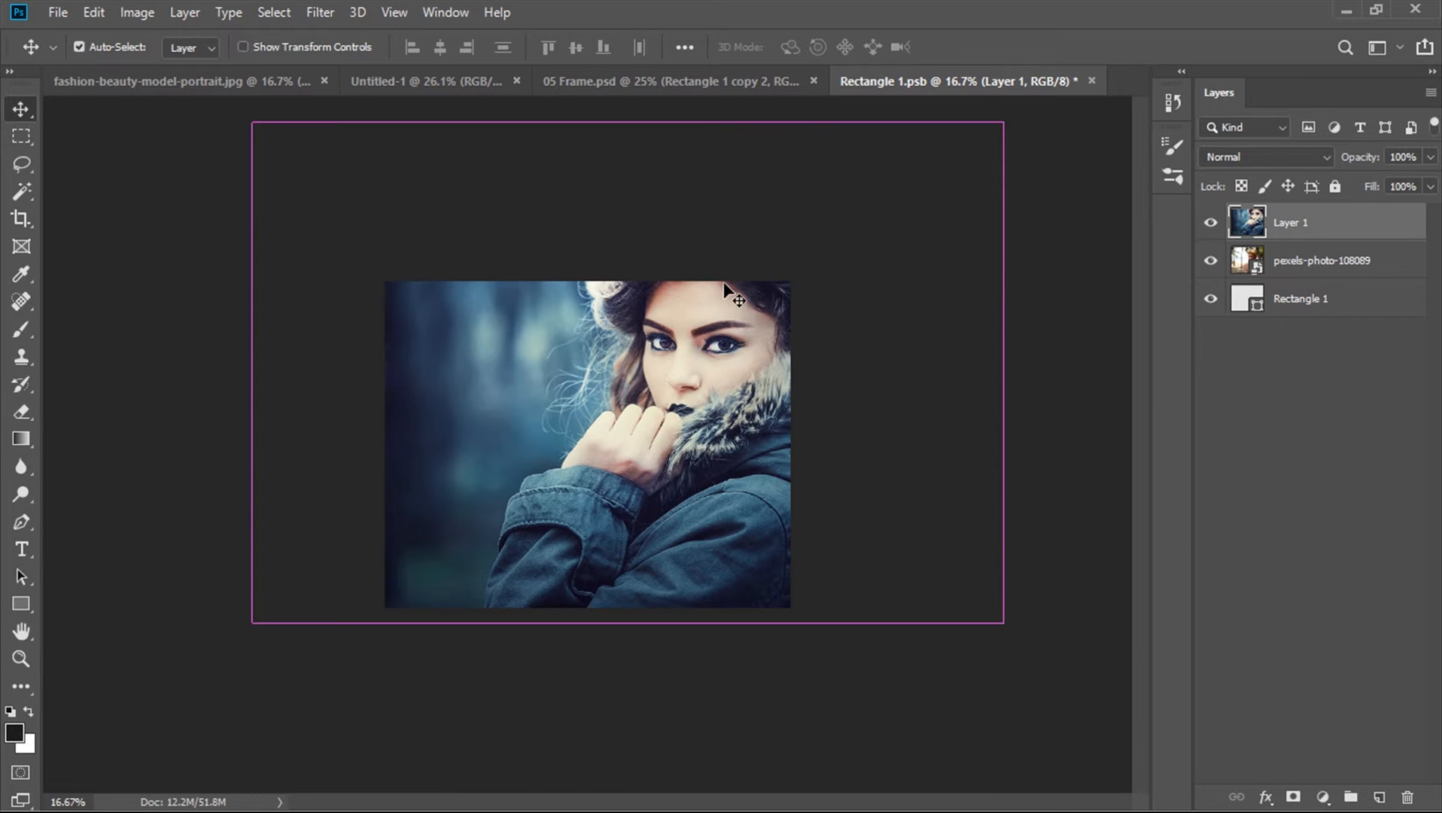
key("ctrl+t")
left_click_drag(1004, 122, 873, 205)
left_click_drag(690, 355, 627, 425)
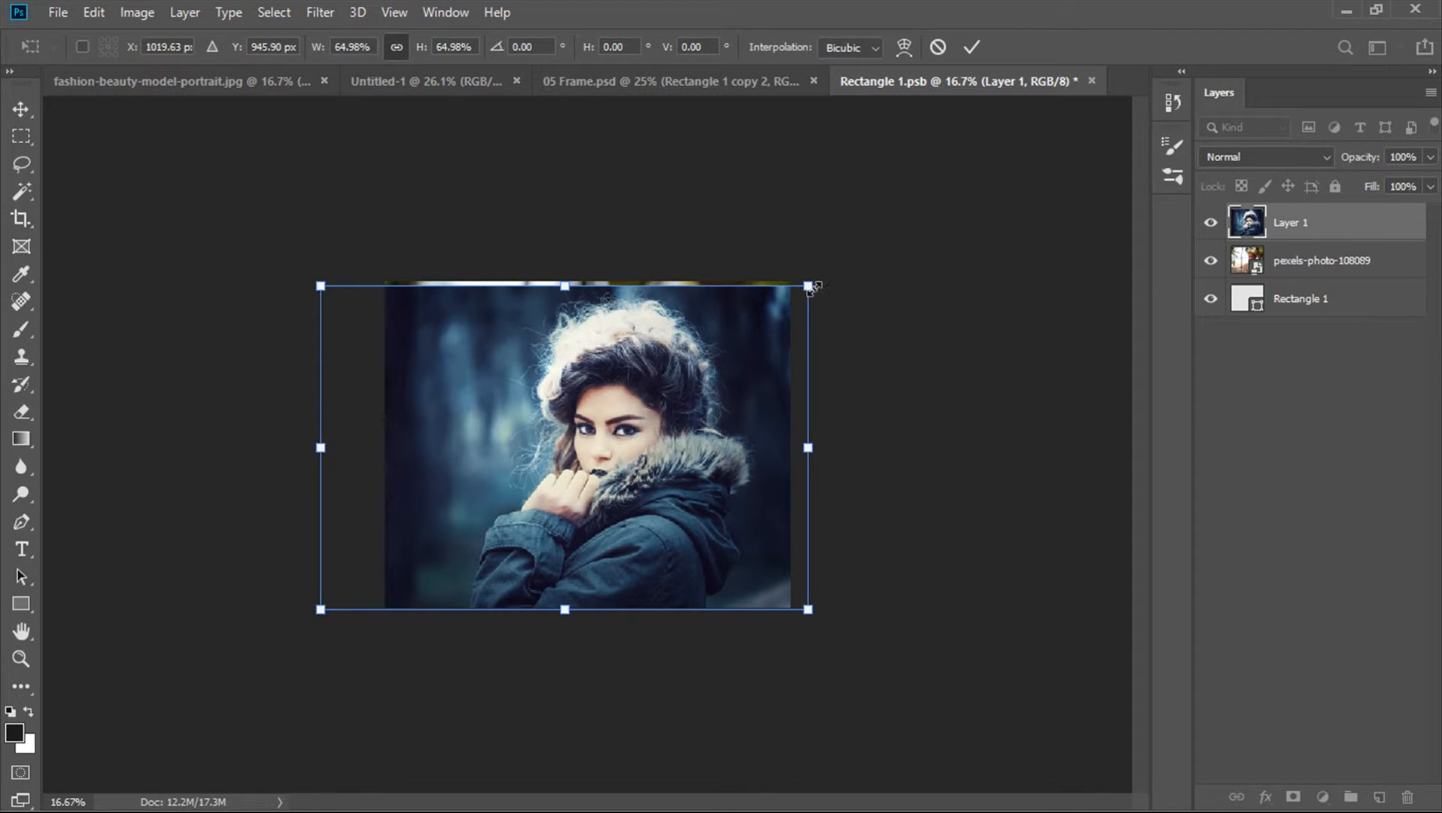
left_click_drag(808, 285, 815, 277)
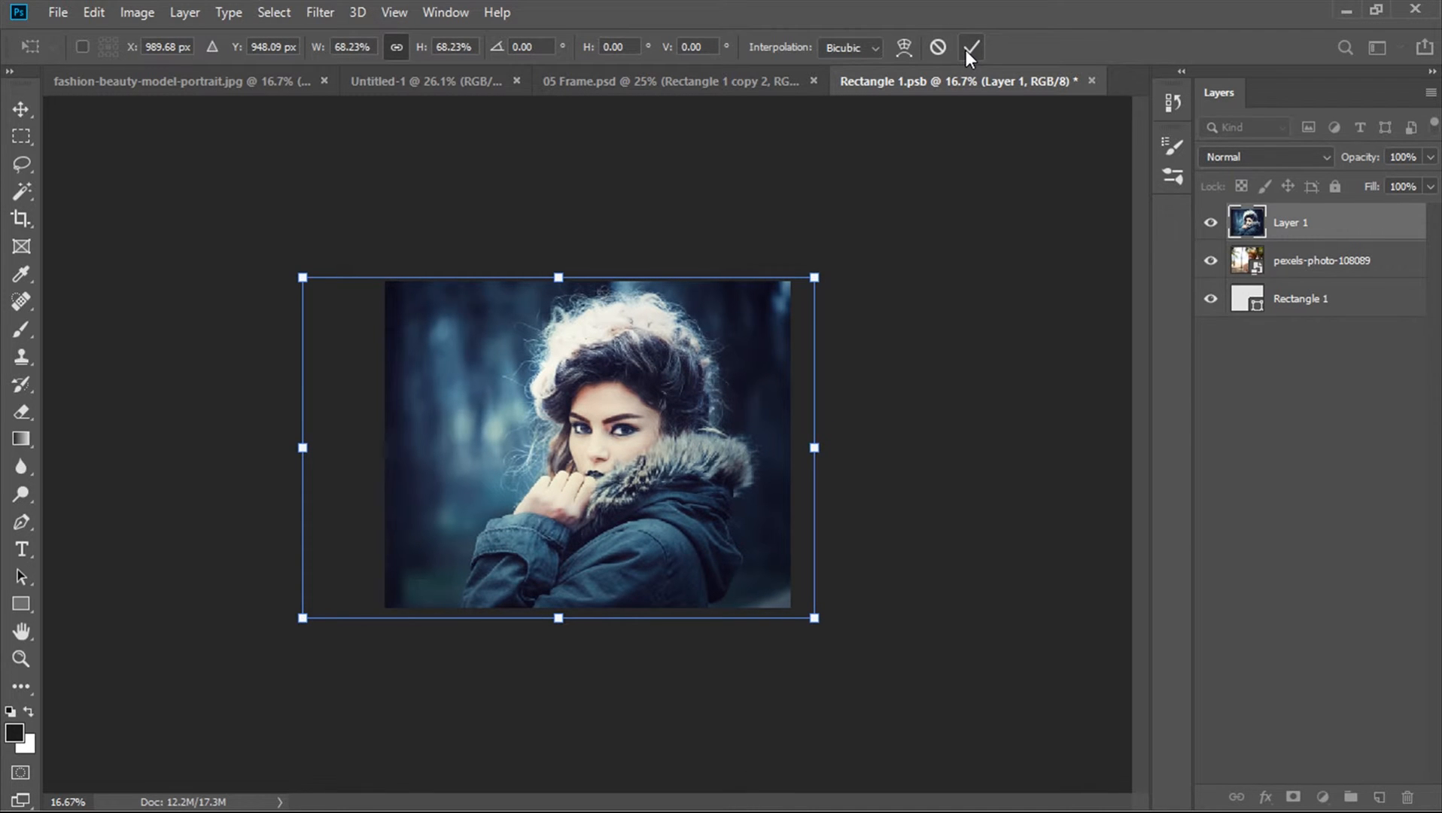
left_click(968, 50)
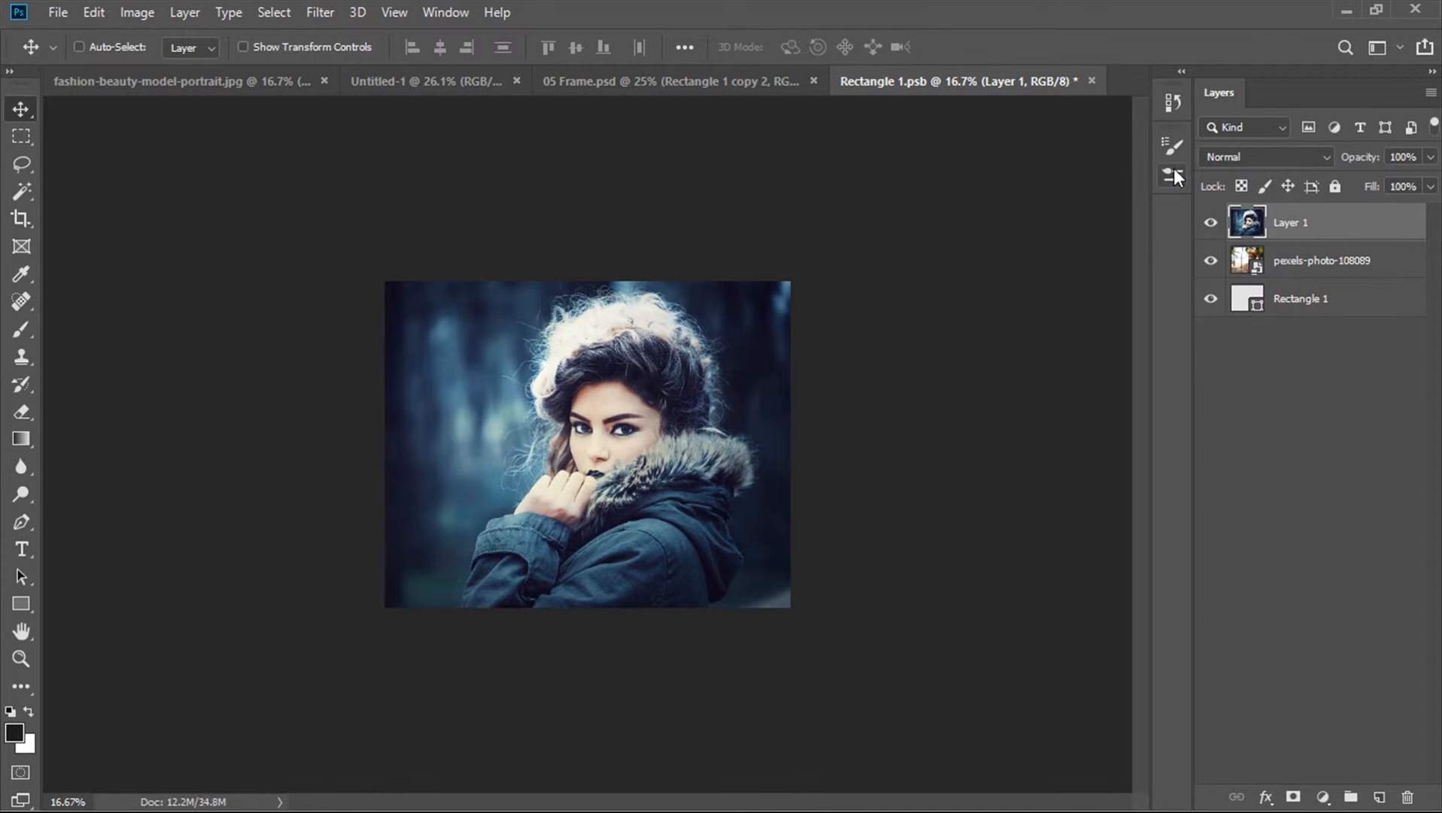
Save and close the smart object, returning to the 05 Frame document
key("ctrl")
key("ctrl+s")
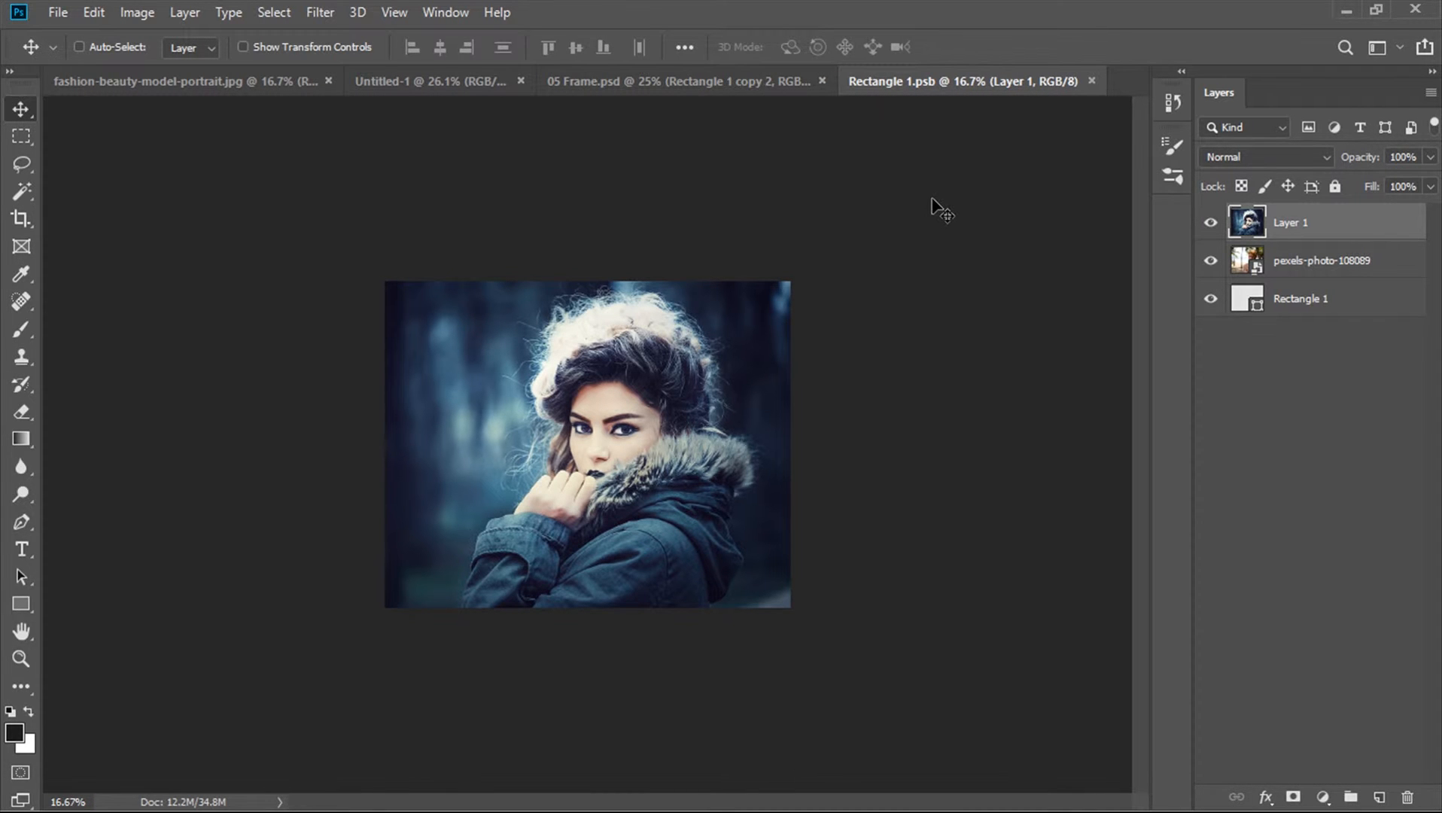
left_click(1092, 81)
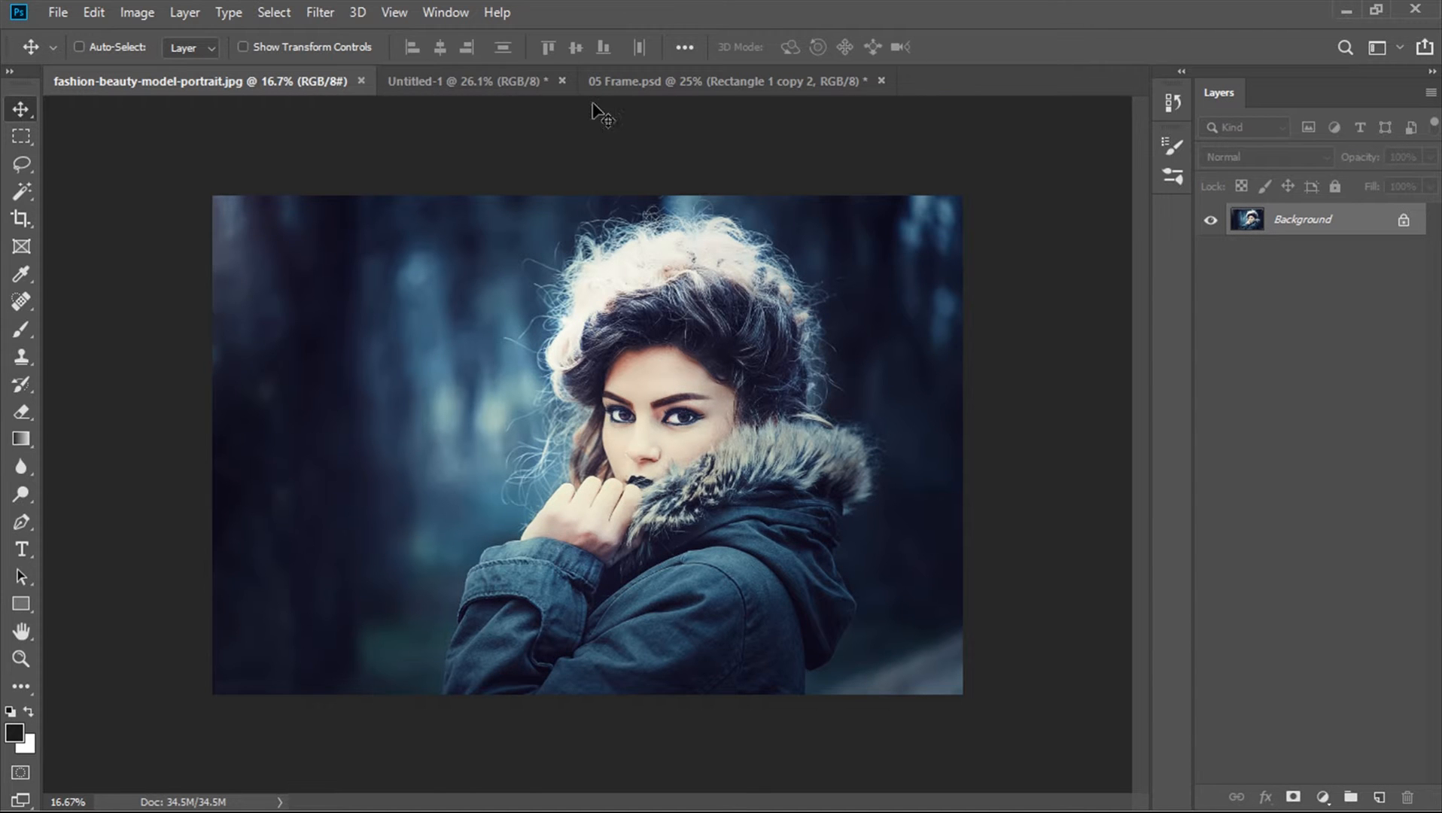
left_click(622, 83)
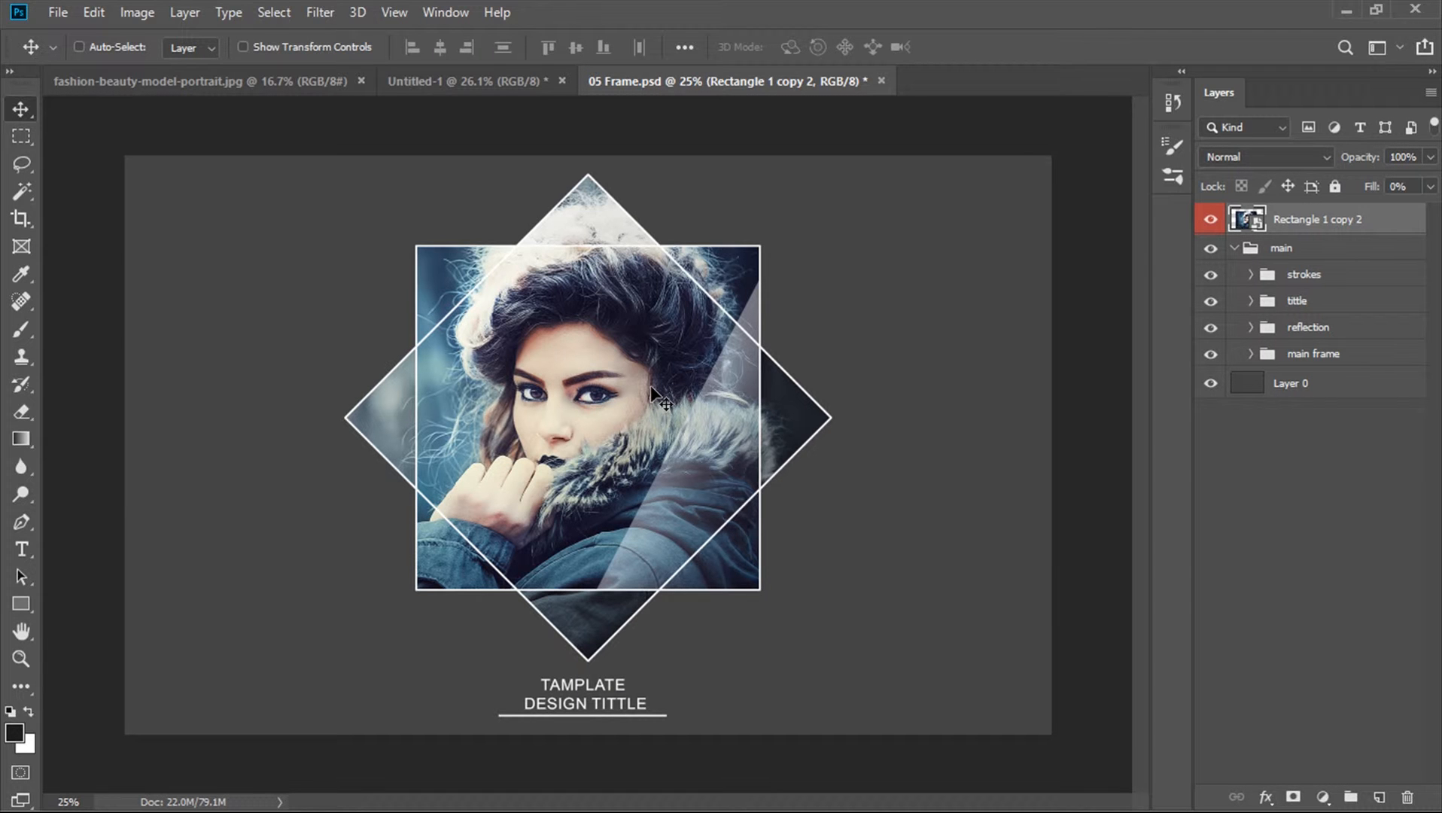
Draw a square shape about 912 px wide with the Rectangle Tool in the Untitled-1 document
left_click(295, 83)
left_click(463, 80)
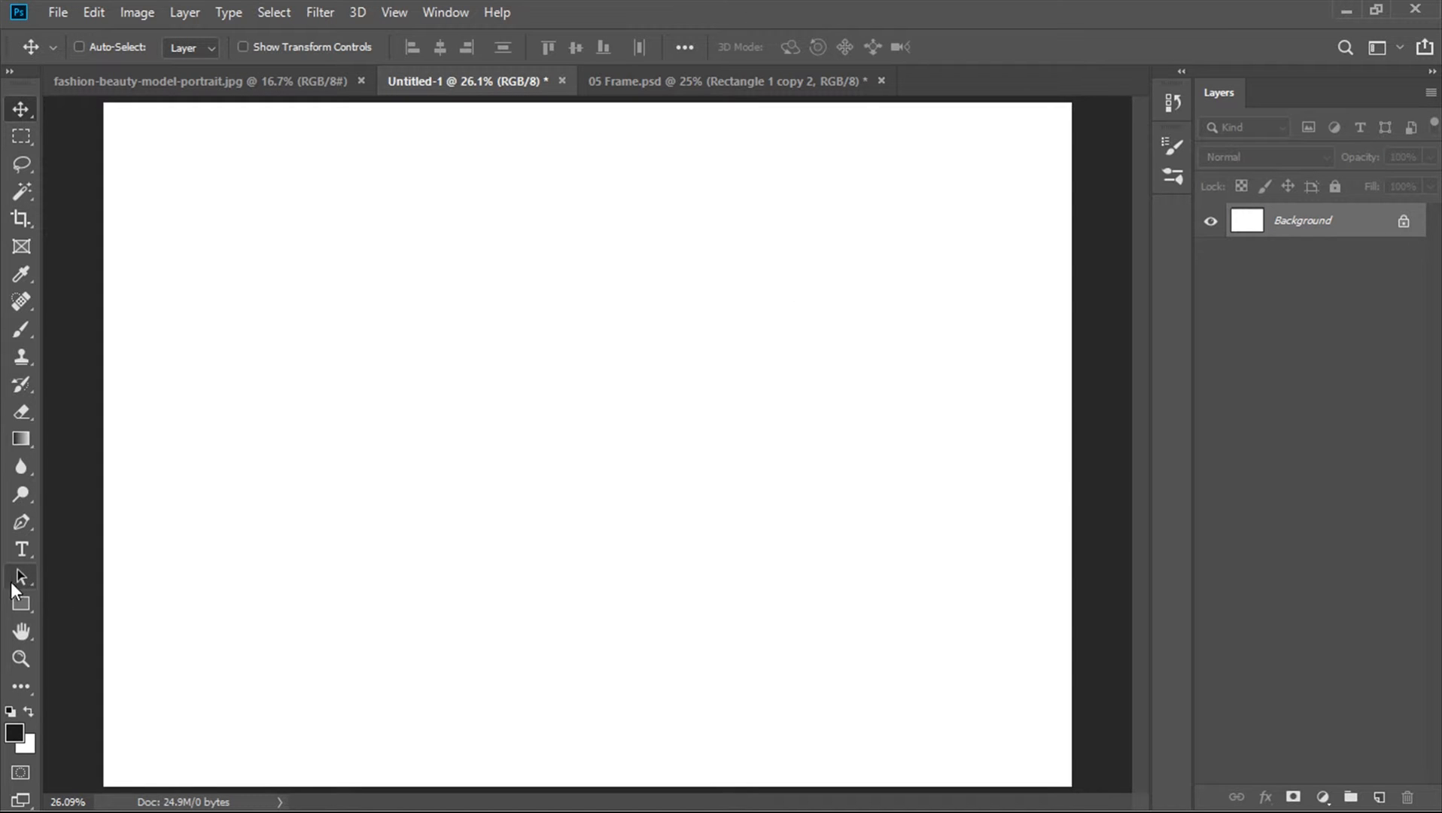
left_click(23, 596)
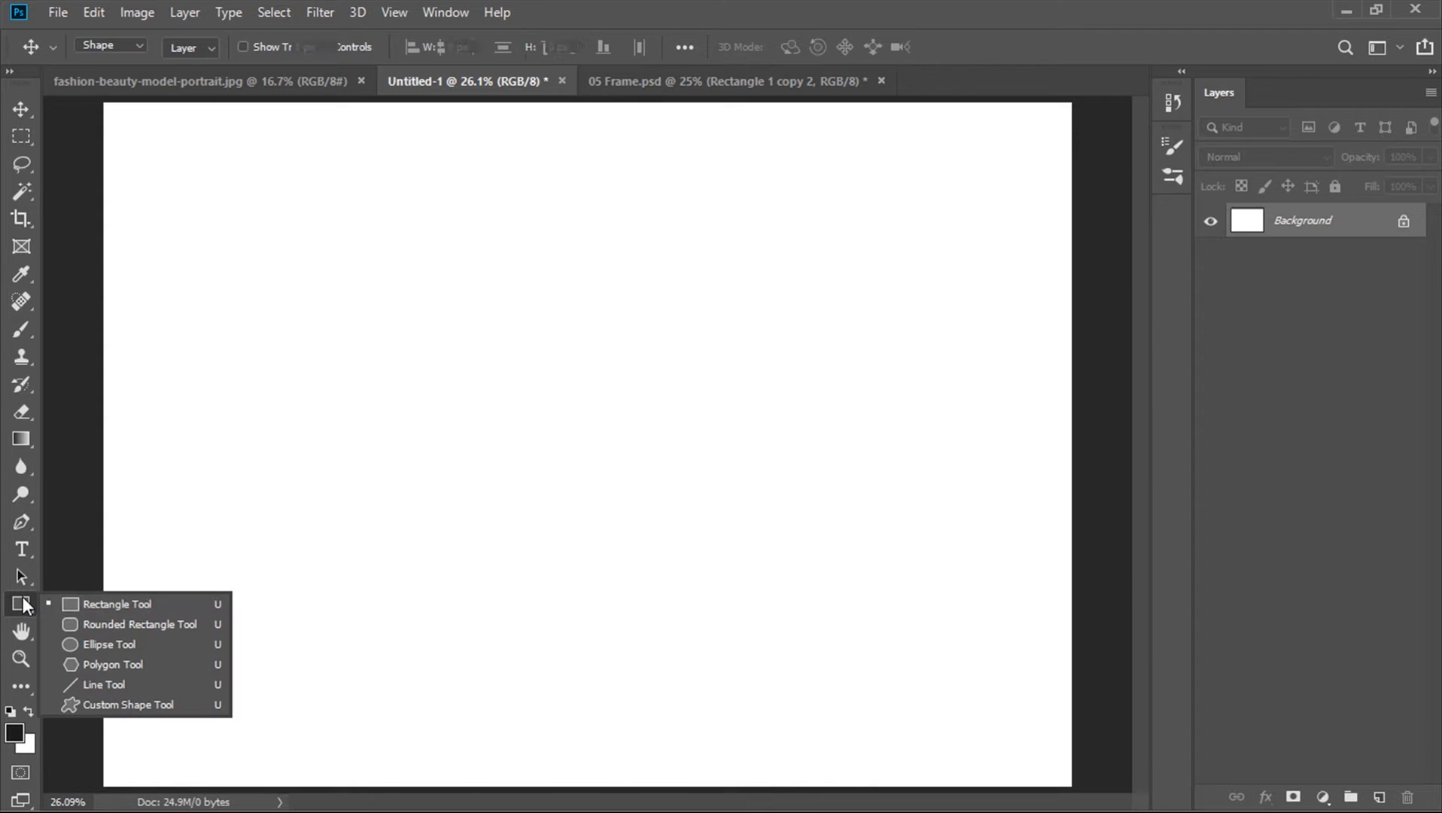
left_click(111, 608)
left_click_drag(437, 313, 737, 564)
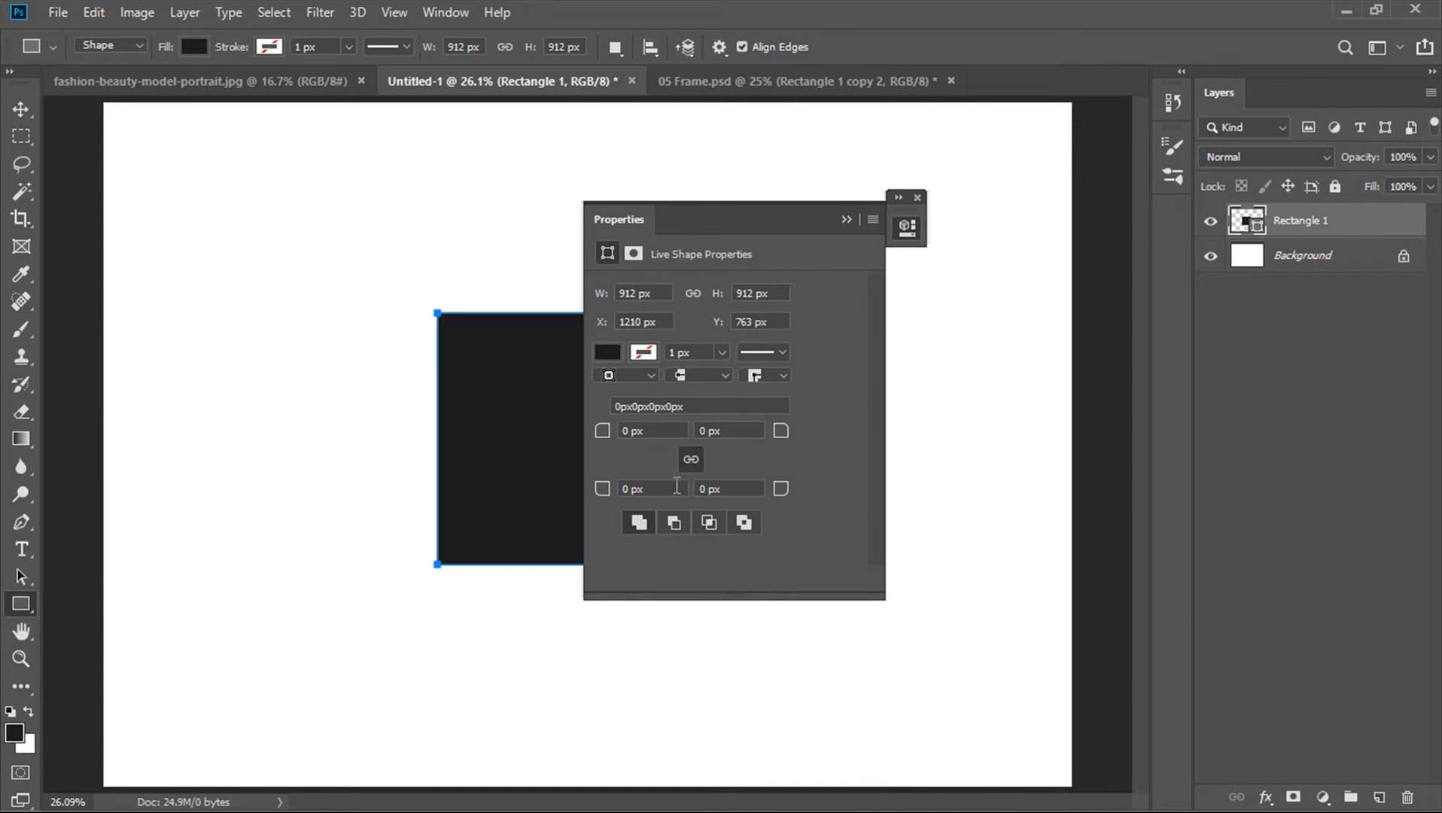
left_click(917, 195)
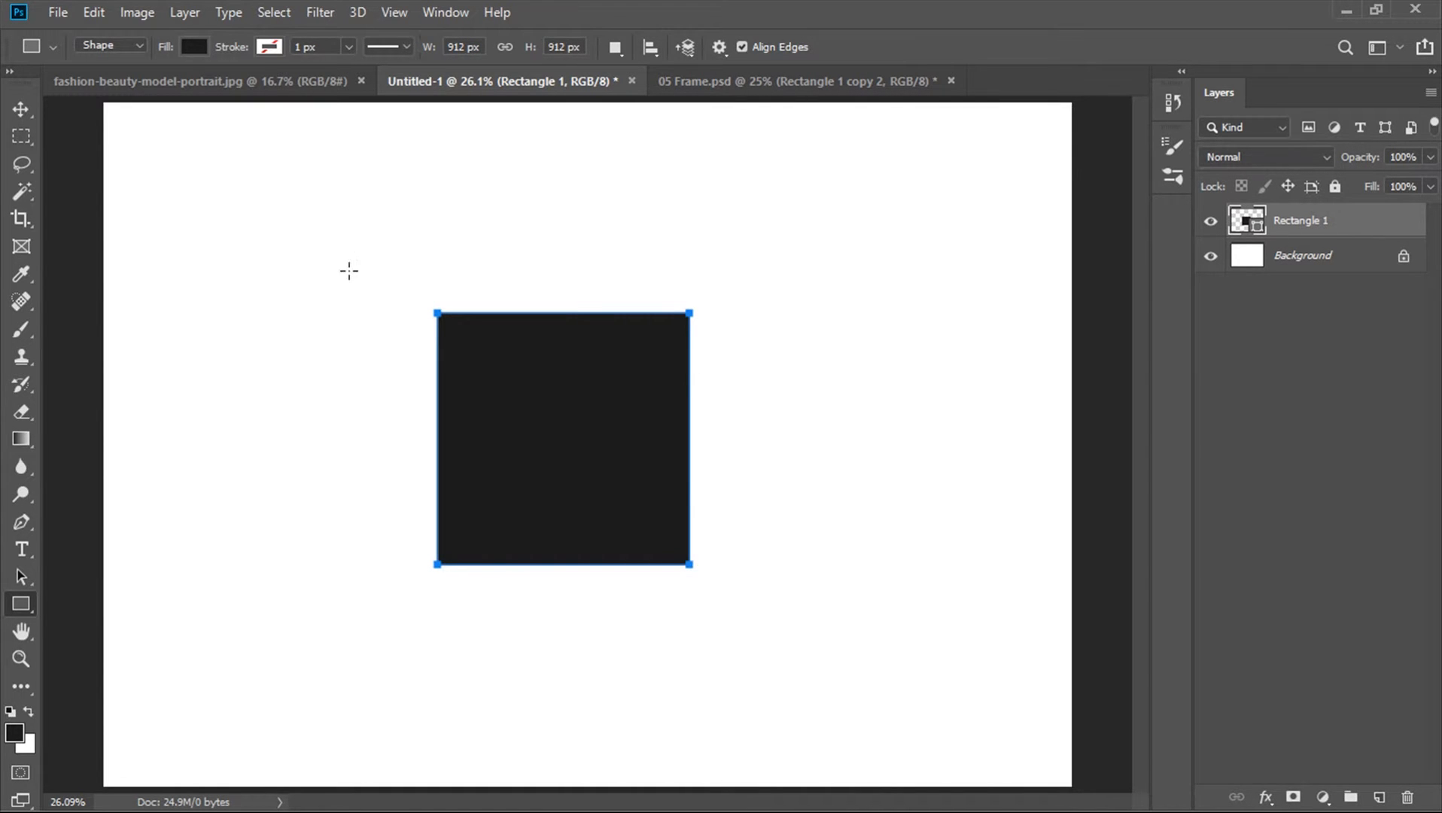
Center the square on the canvas by aligning it with the Background layer both vertically and horizontally
key("v")
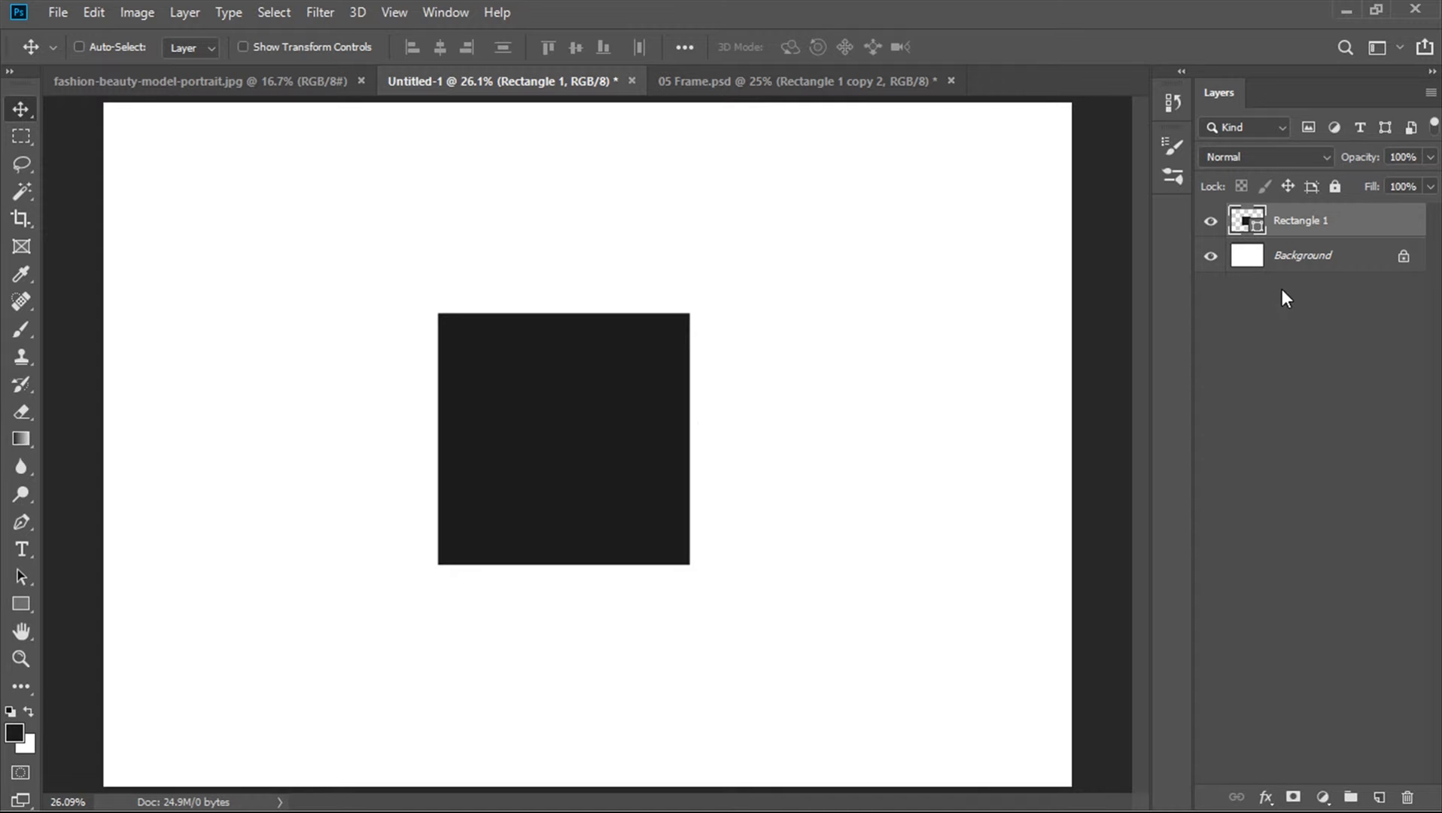
key("ctrl")
left_click(1307, 263, "ctrl")
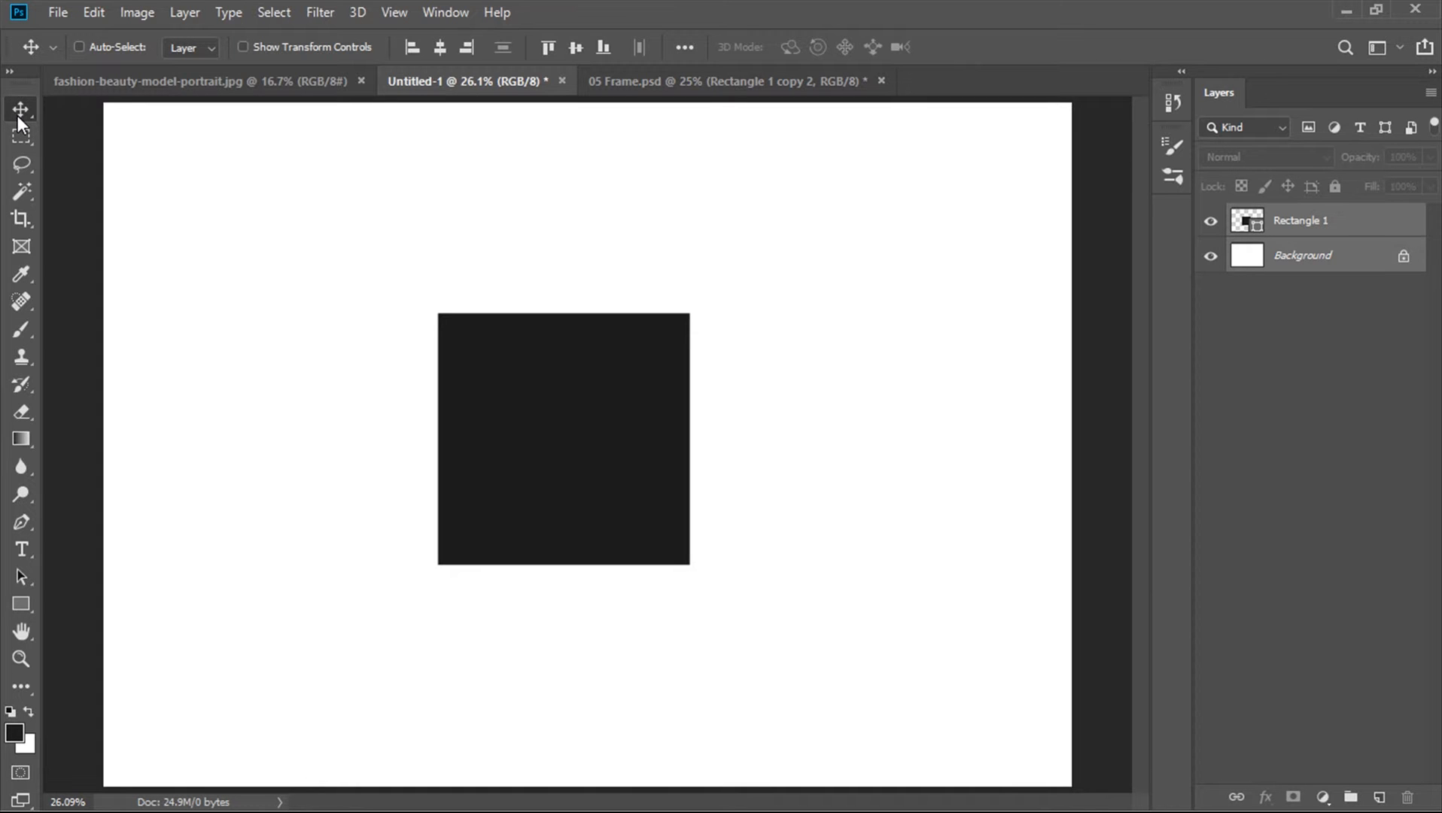
left_click(572, 52)
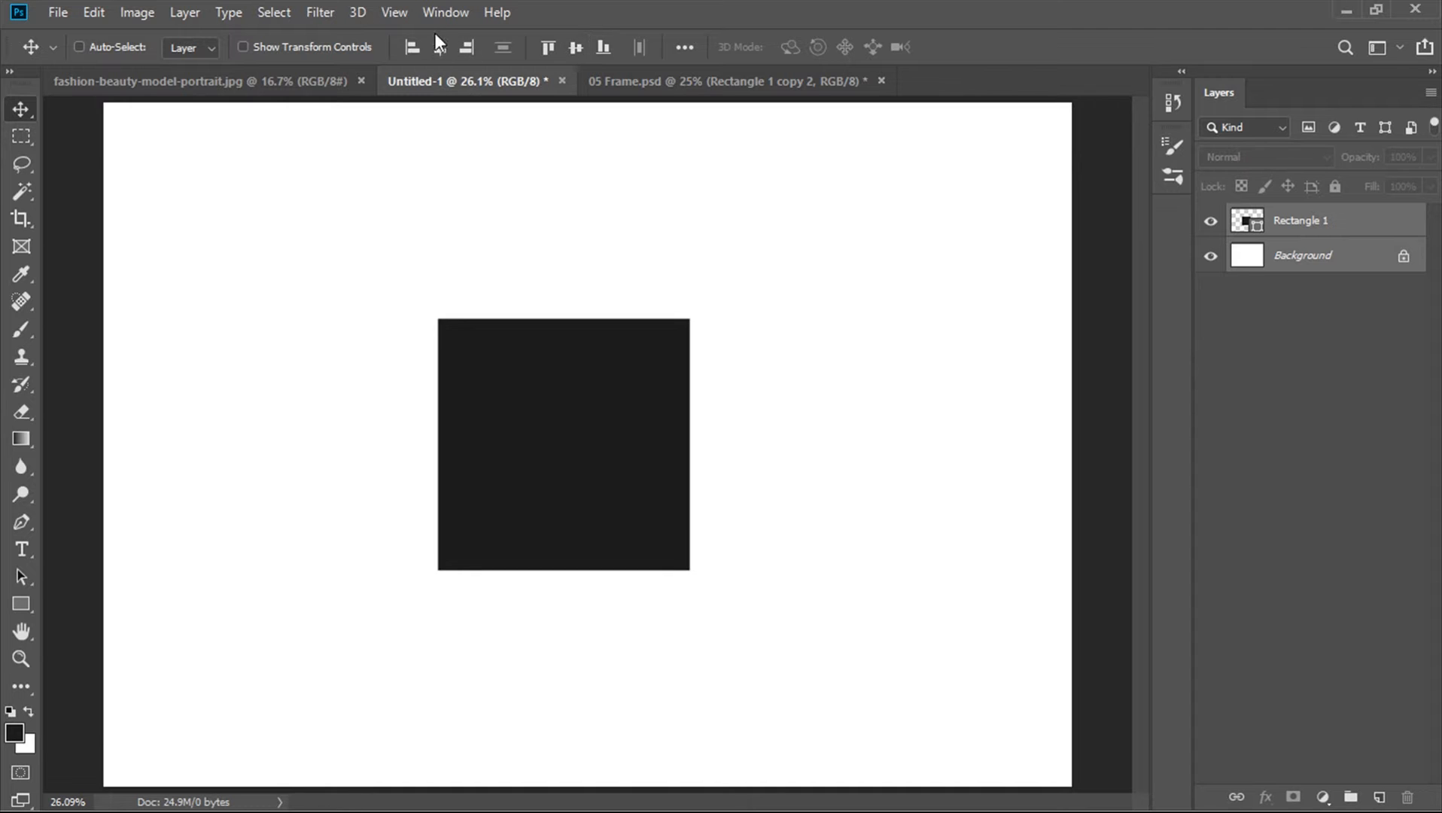
left_click(440, 47)
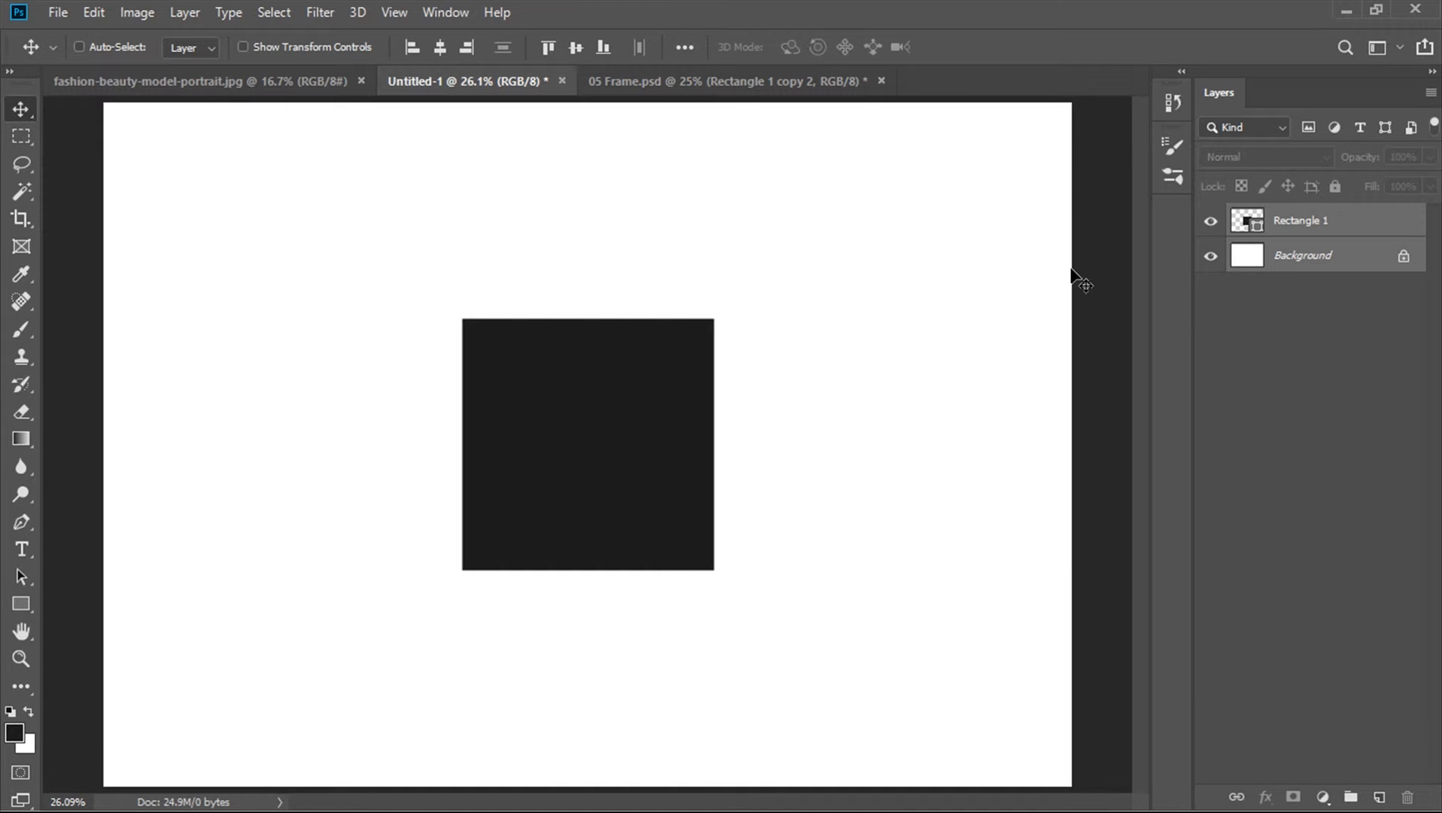
left_click(1345, 226)
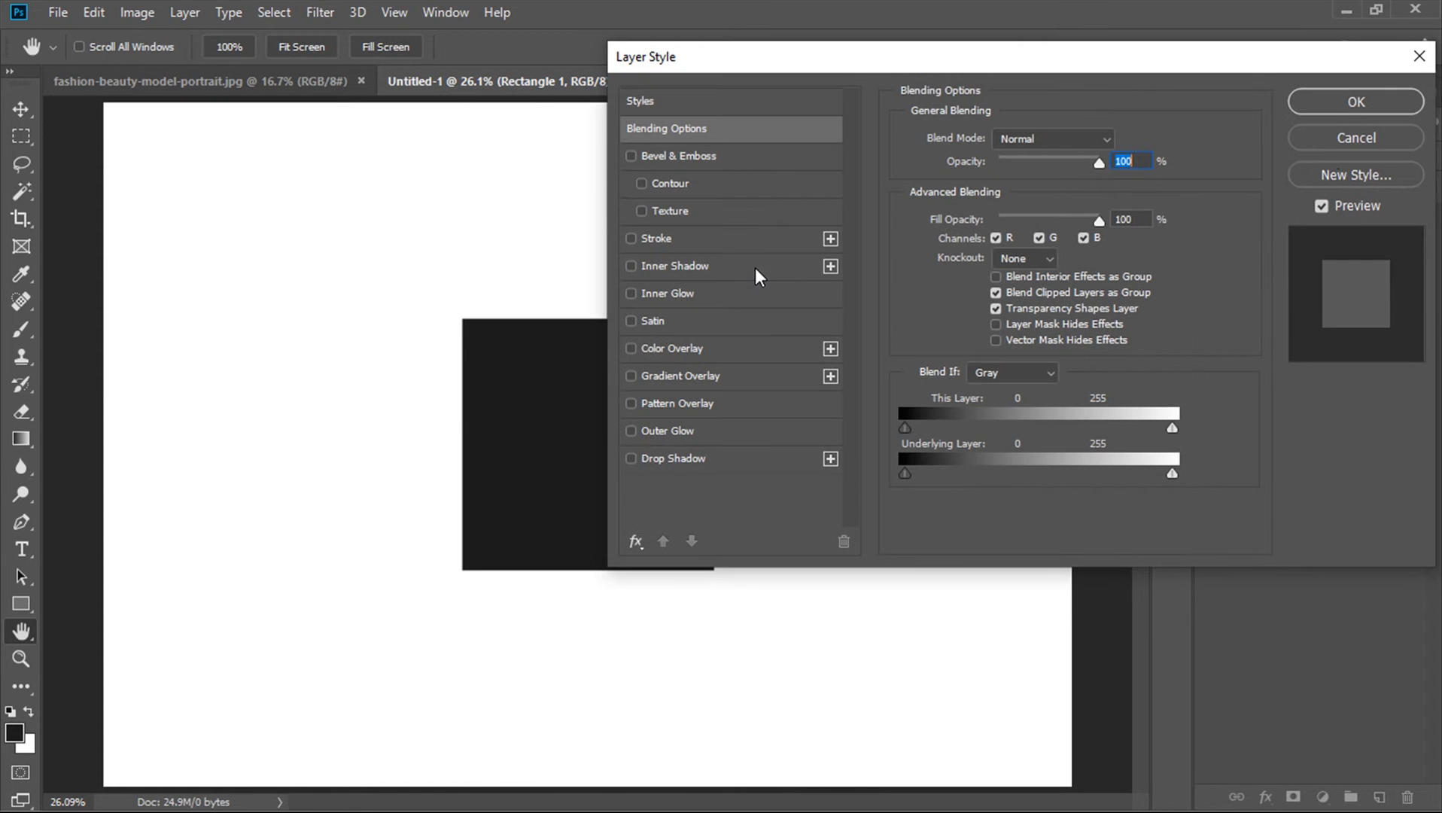
left_click(1329, 143)
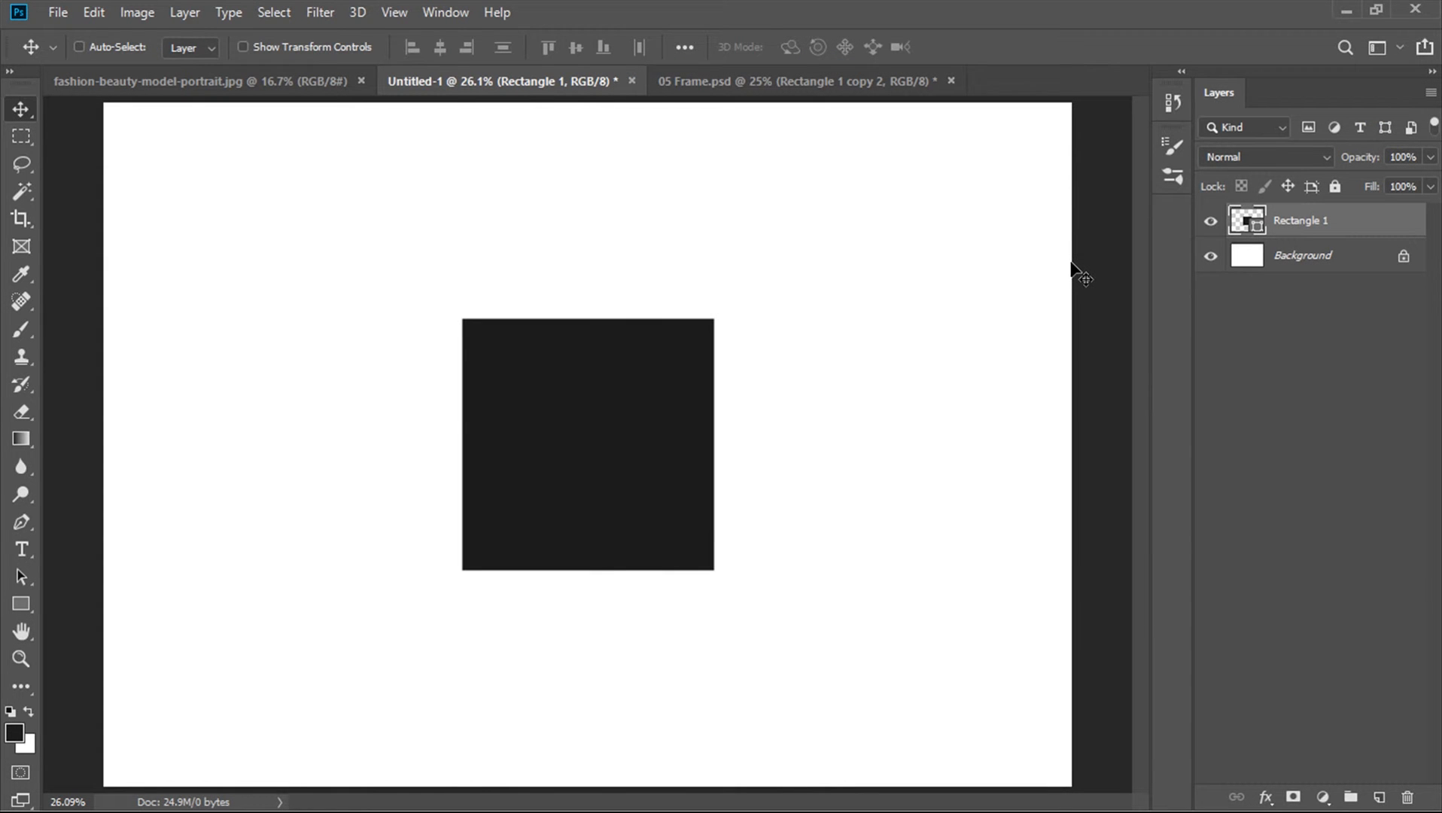
Drag the fashion portrait photo into the Untitled-1 document as a new layer
left_click(312, 81)
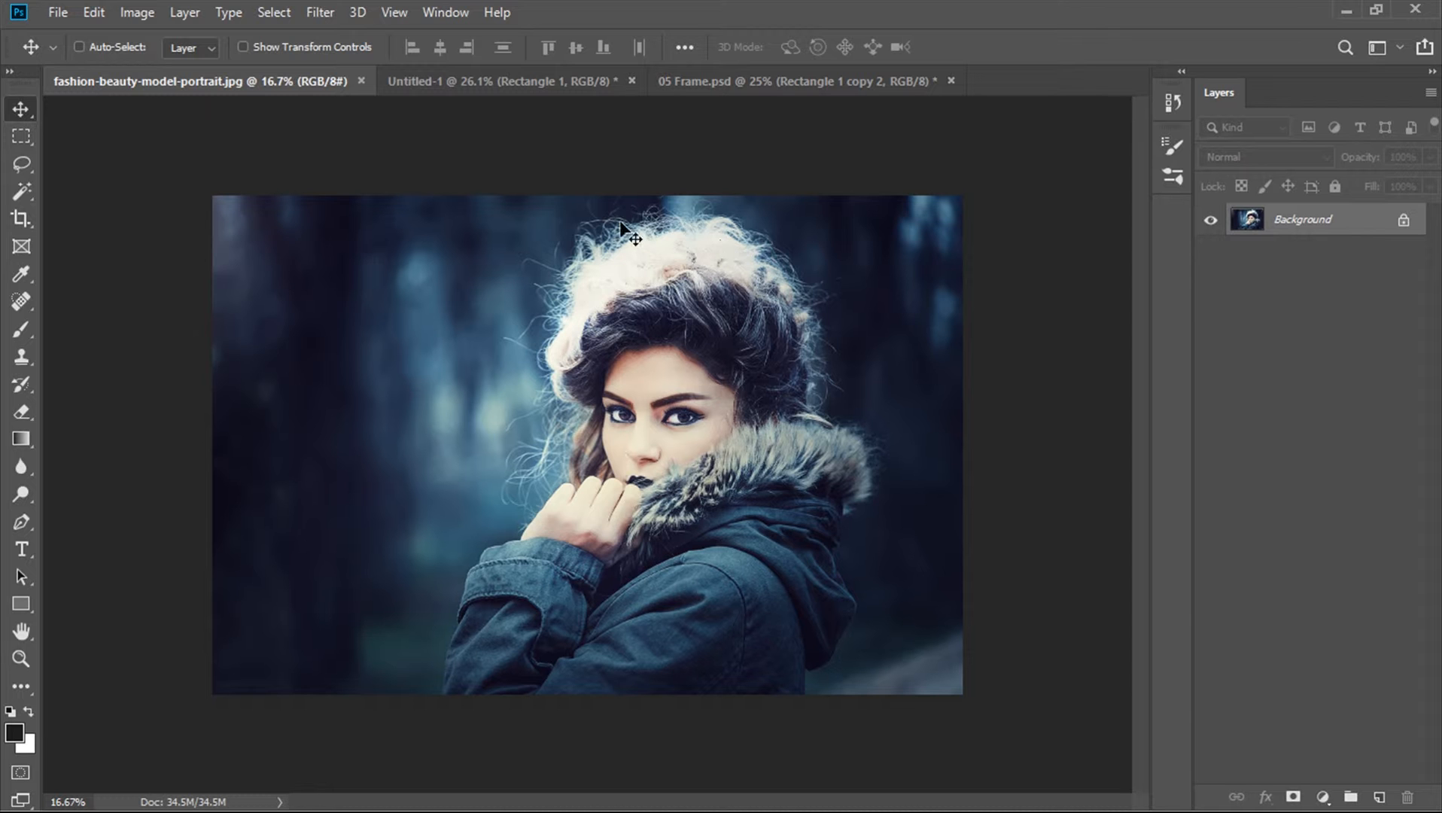
left_click_drag(525, 235, 583, 301)
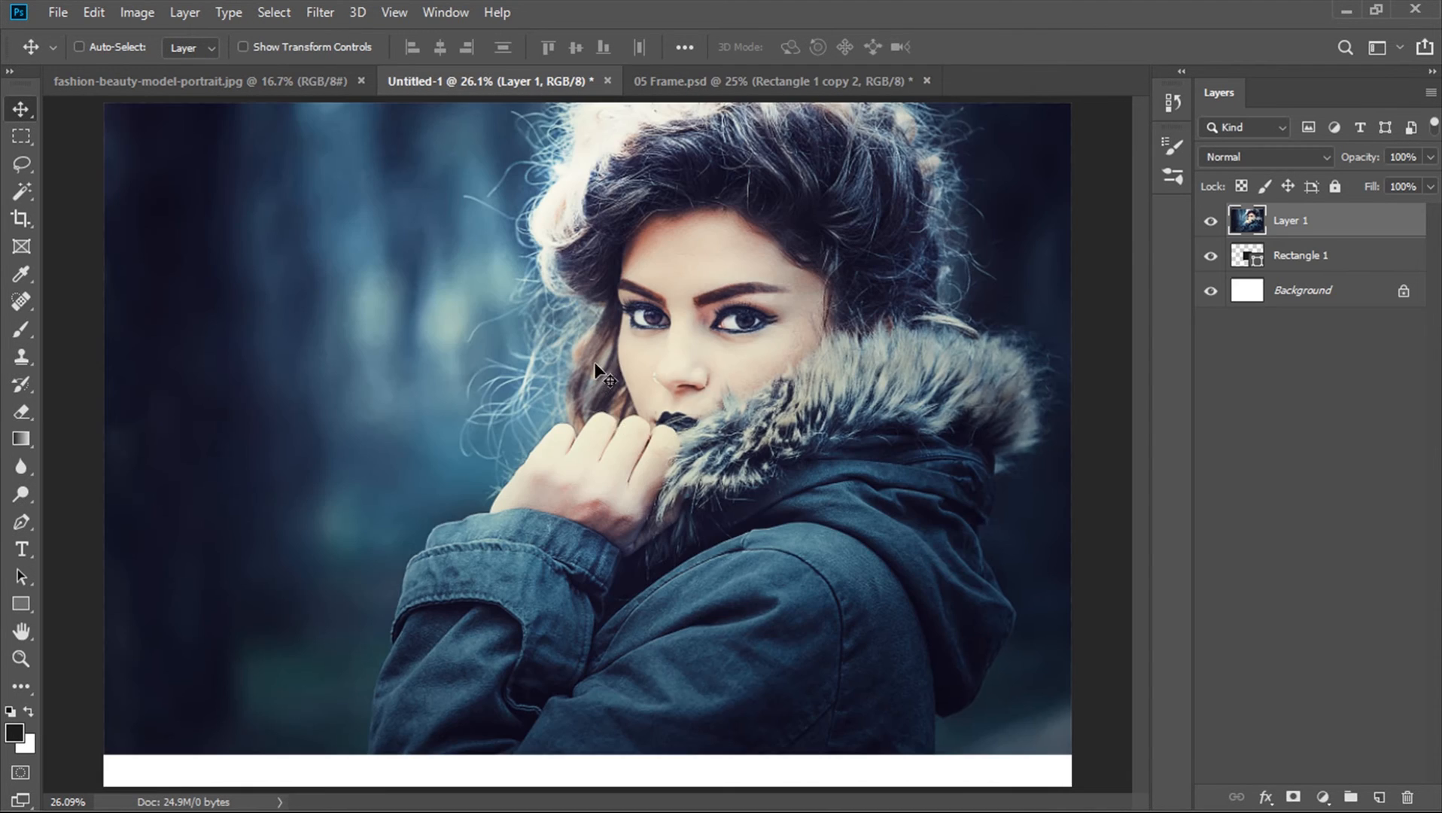
left_click_drag(776, 318, 622, 457)
Scale the portrait layer down to about 35% and move it over the square
key("ctrl+t")
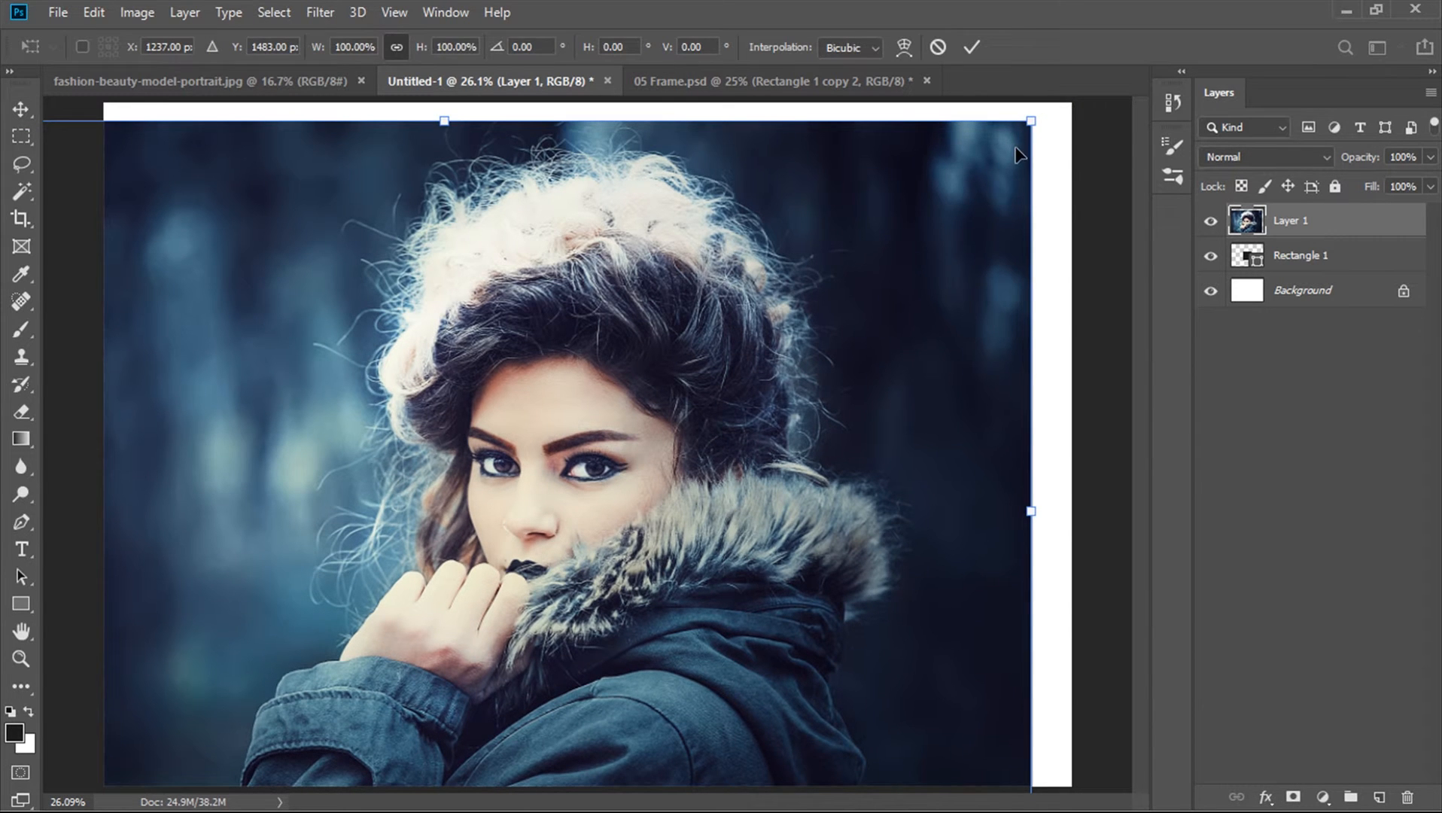
left_click_drag(1033, 116, 667, 363)
left_click_drag(609, 407, 739, 344)
mouse_move(806, 294)
left_mouse_down()
mouse_move(742, 316)
mouse_move(786, 308)
left_mouse_up()
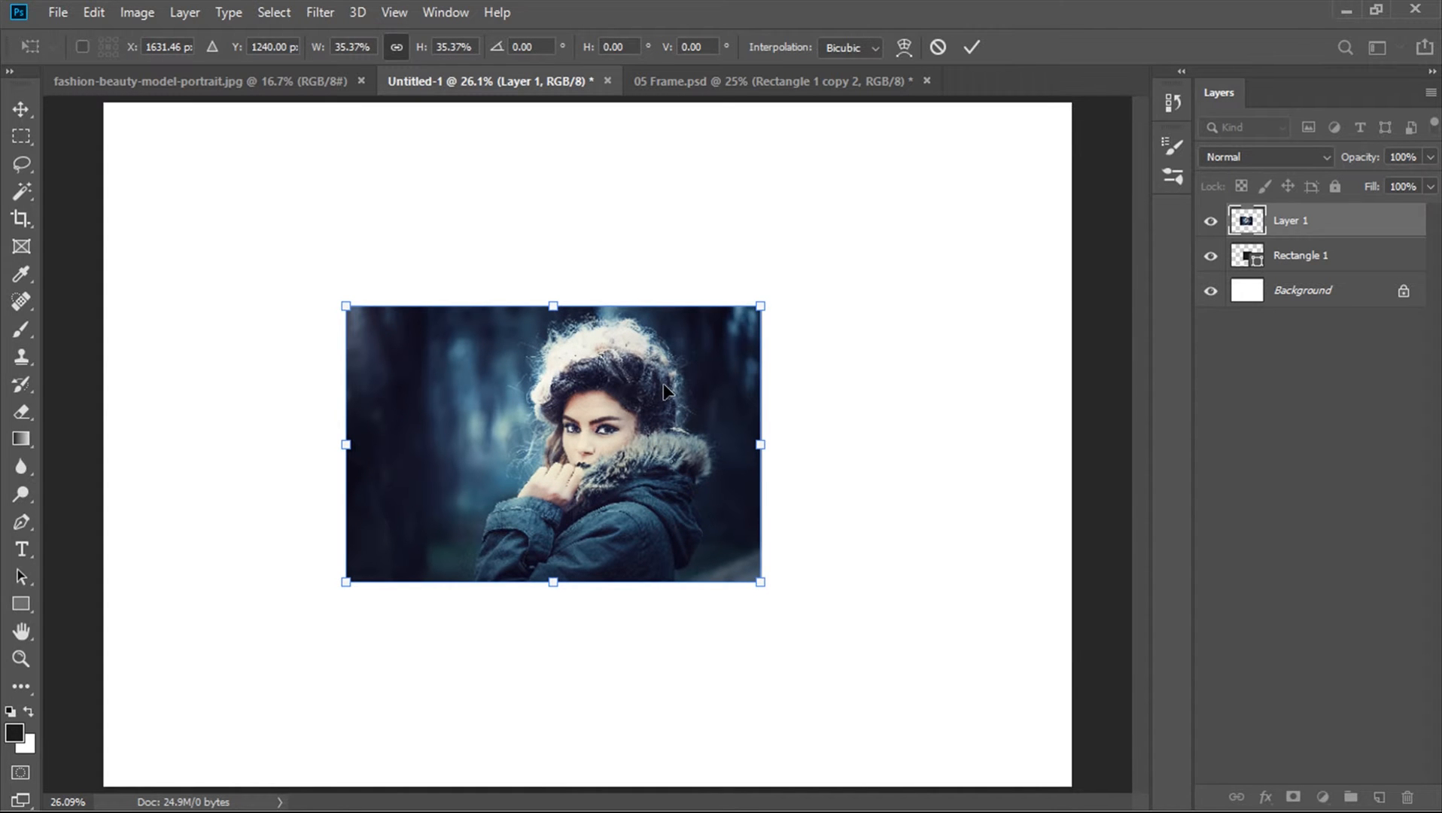
key("Return")
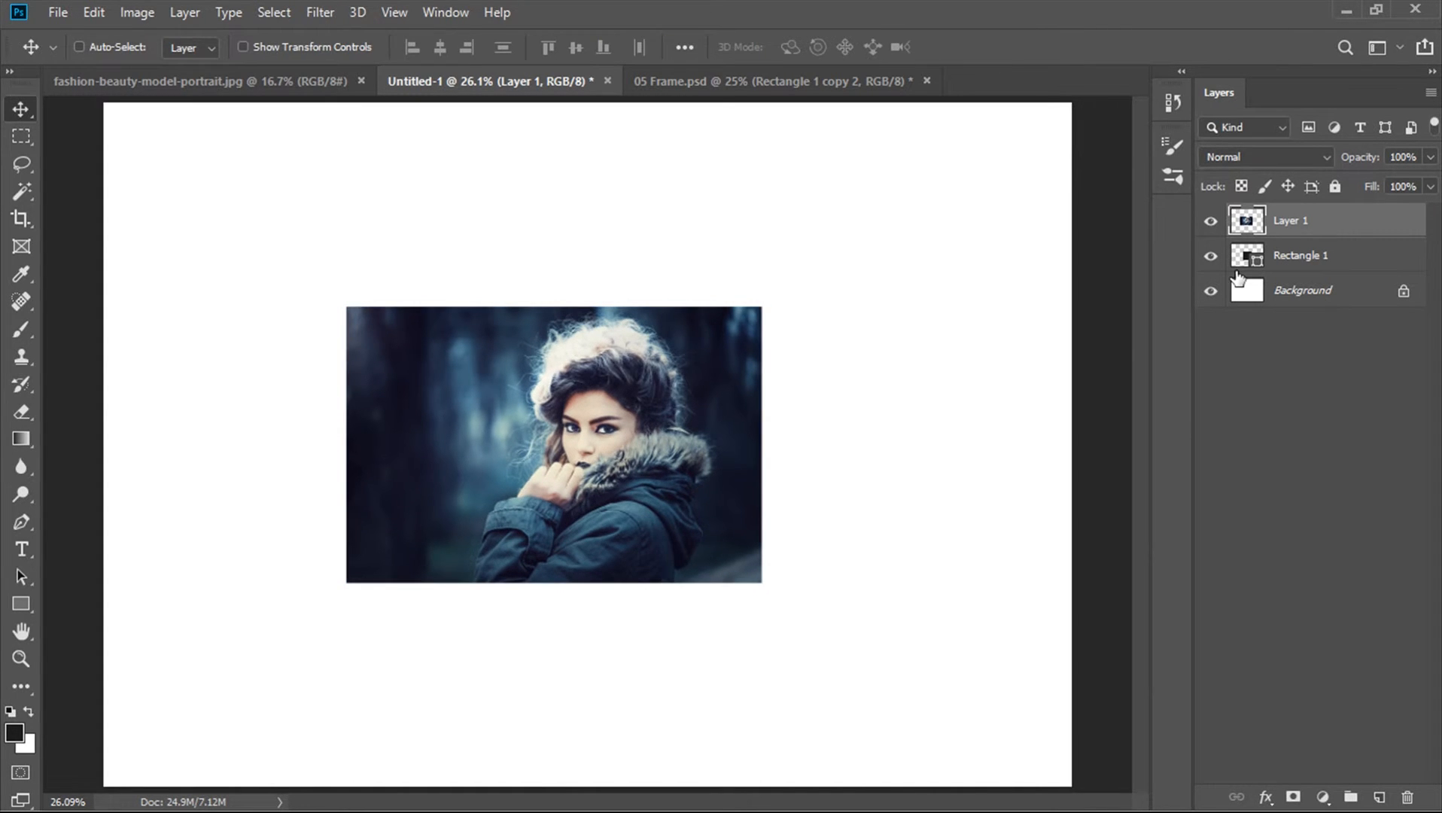
left_click_drag(663, 429, 718, 475)
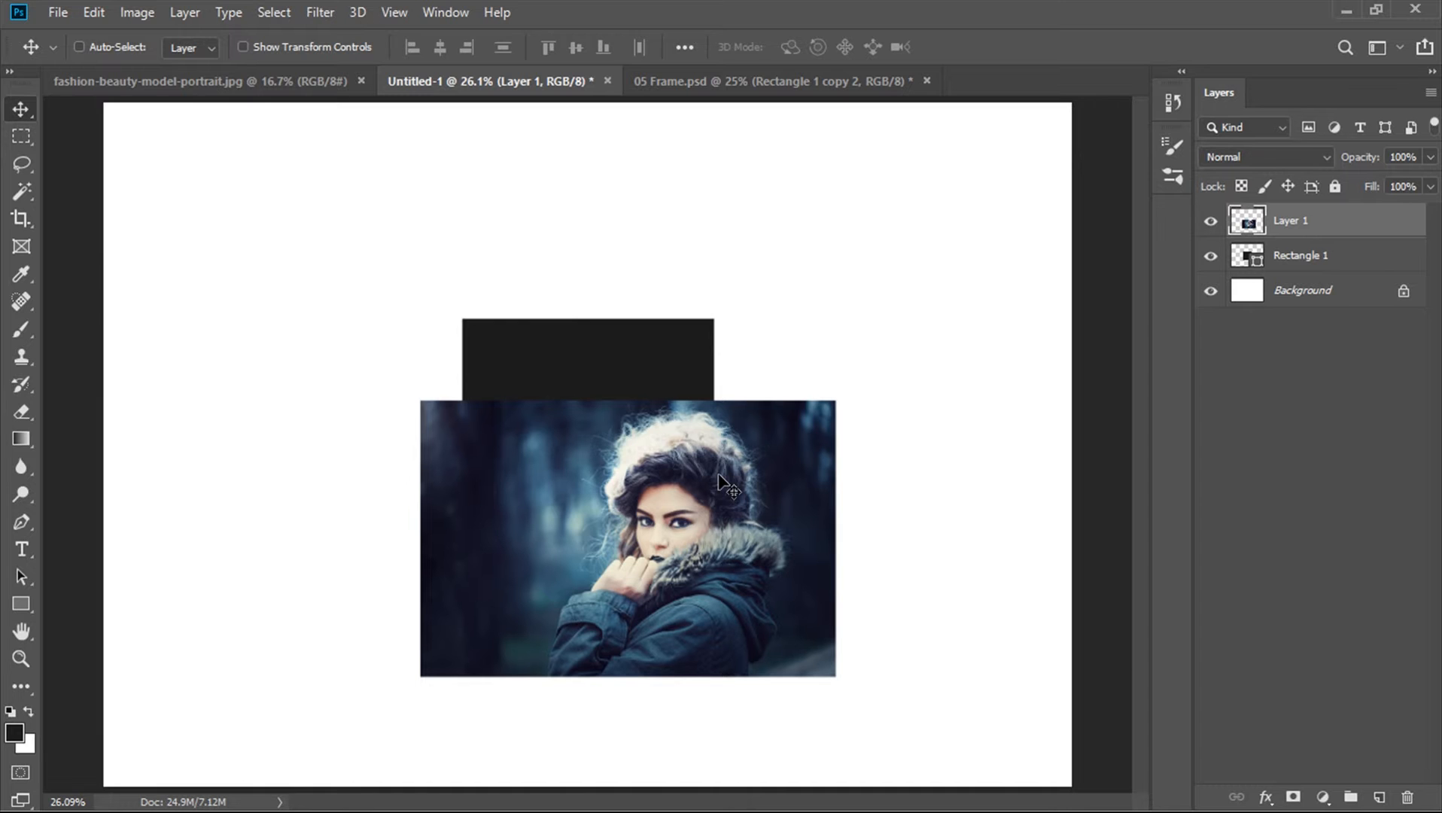
Clip the portrait layer to the square shape and reposition the photo inside it
right_click(1325, 224)
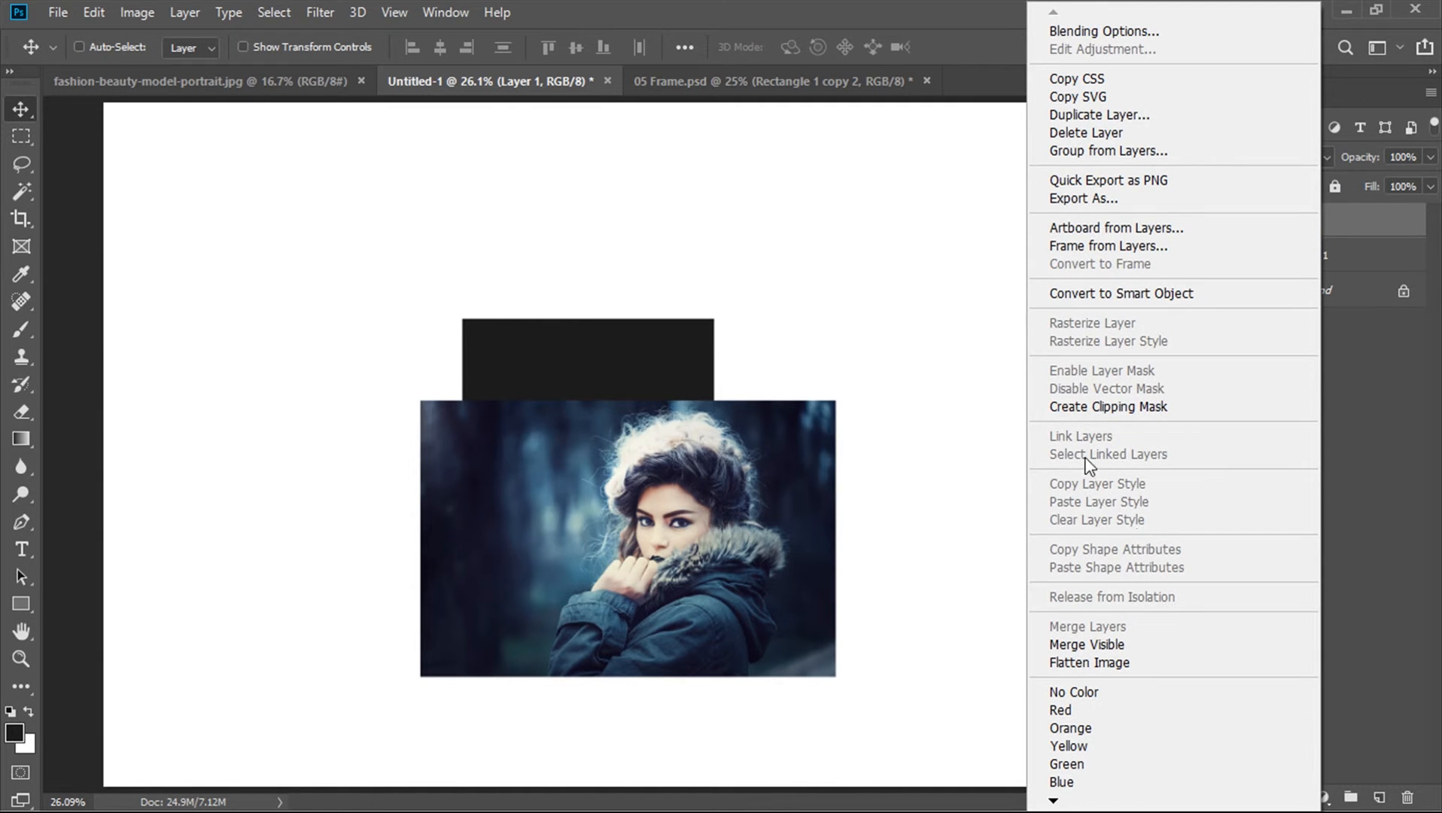
left_click(1094, 407)
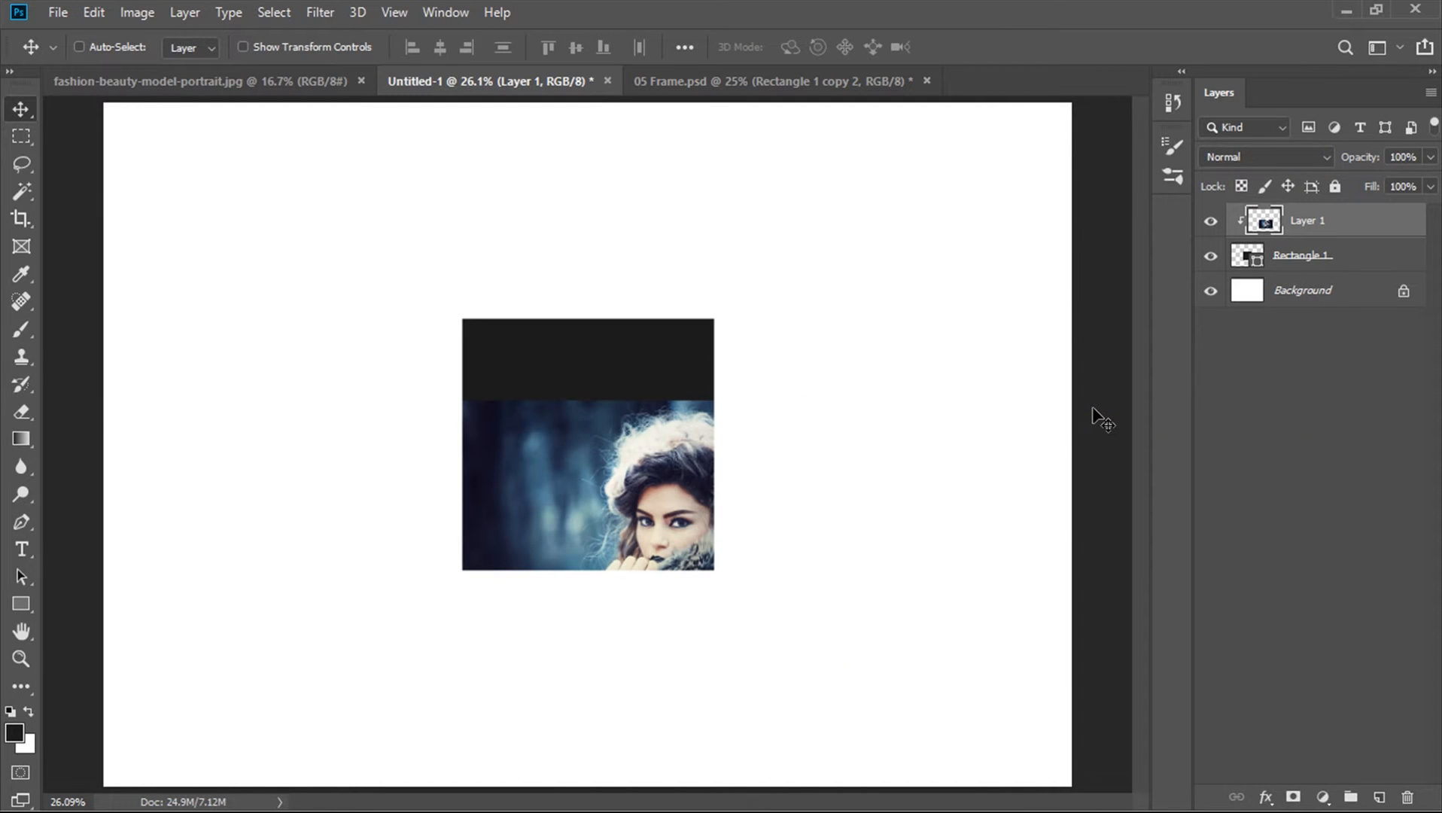
left_click_drag(671, 479, 513, 420)
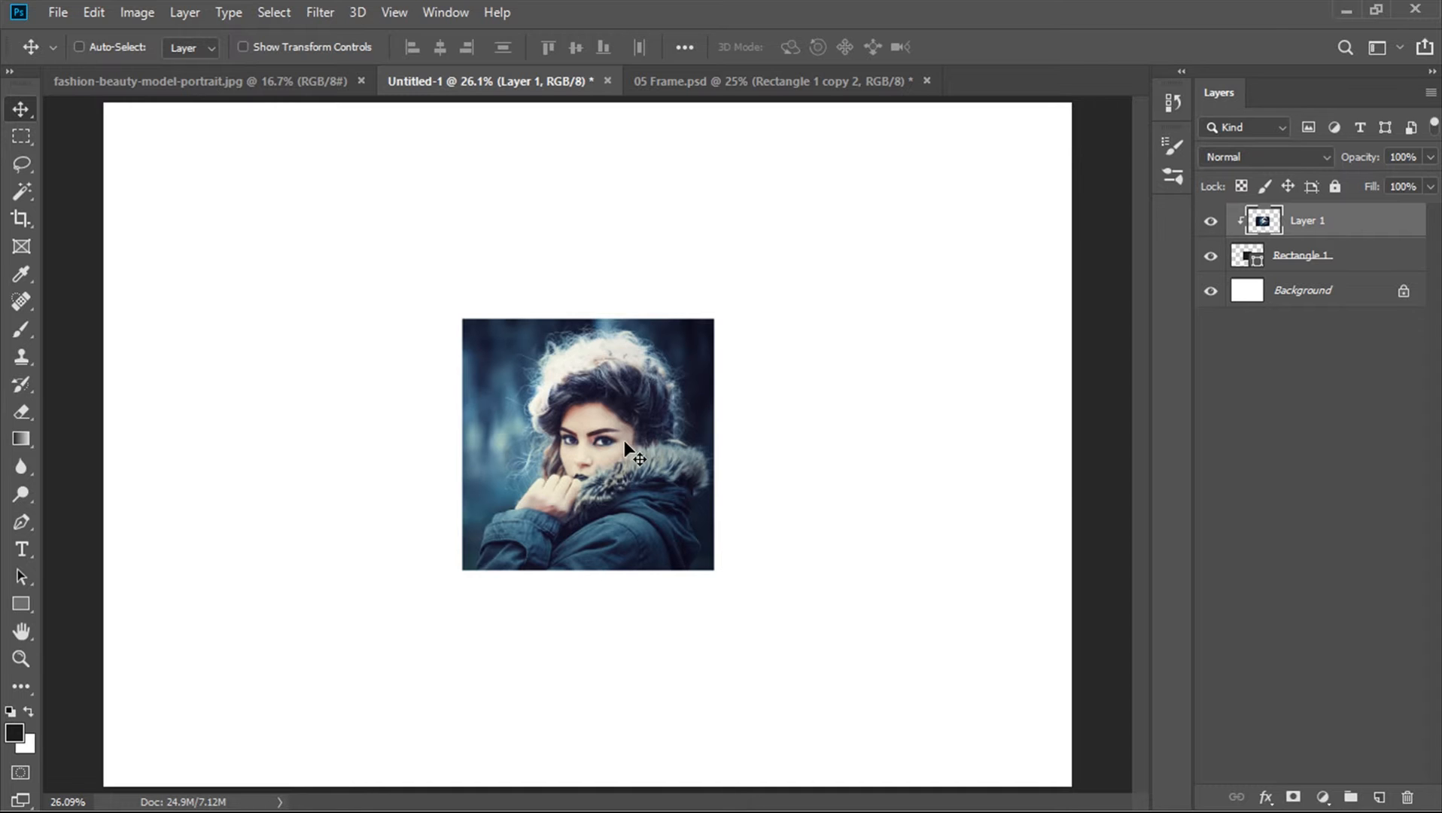
Convert the portrait layer to a smart object, then duplicate it together with the square layer
right_click(1332, 220)
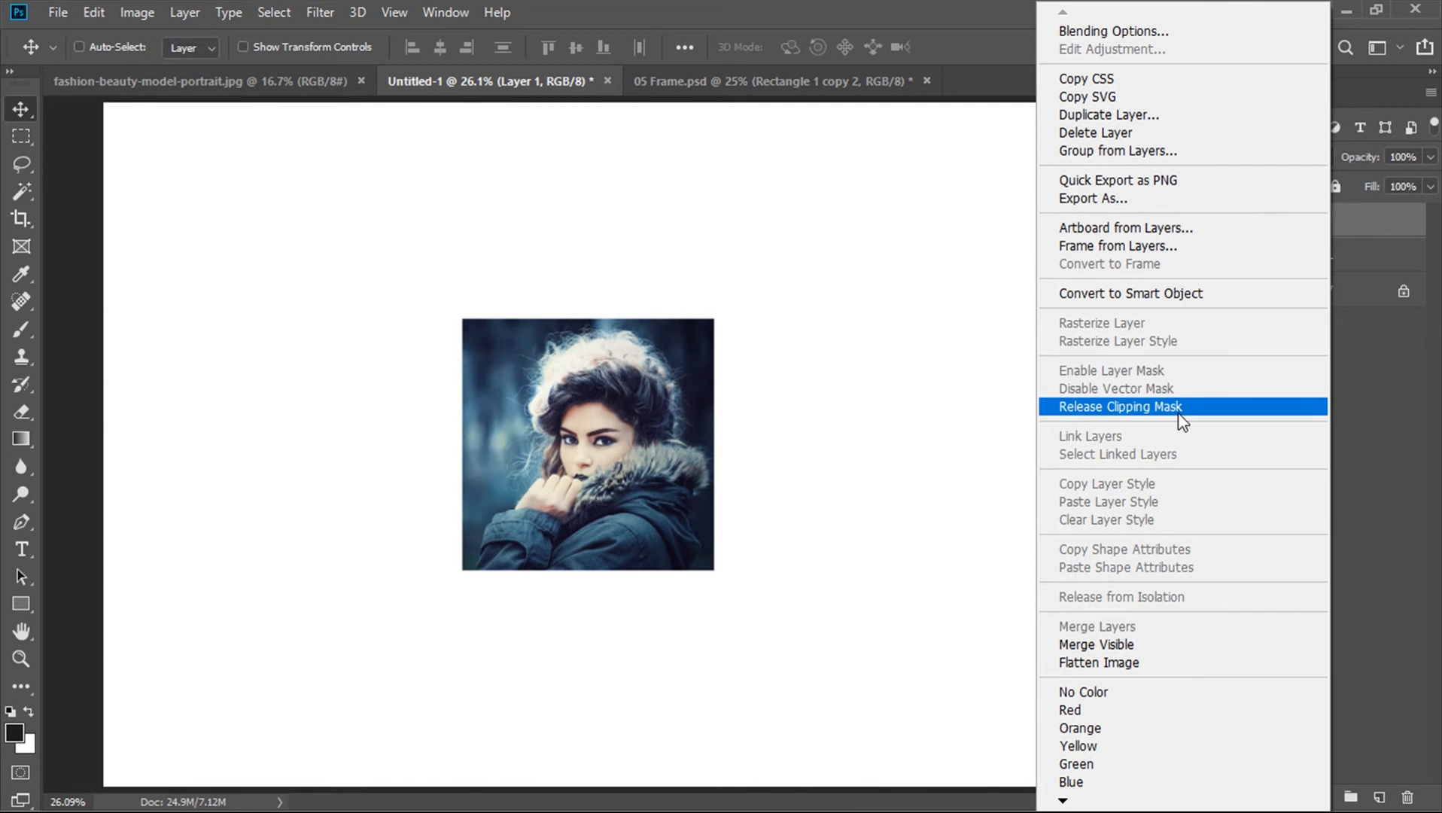
left_click(1115, 301)
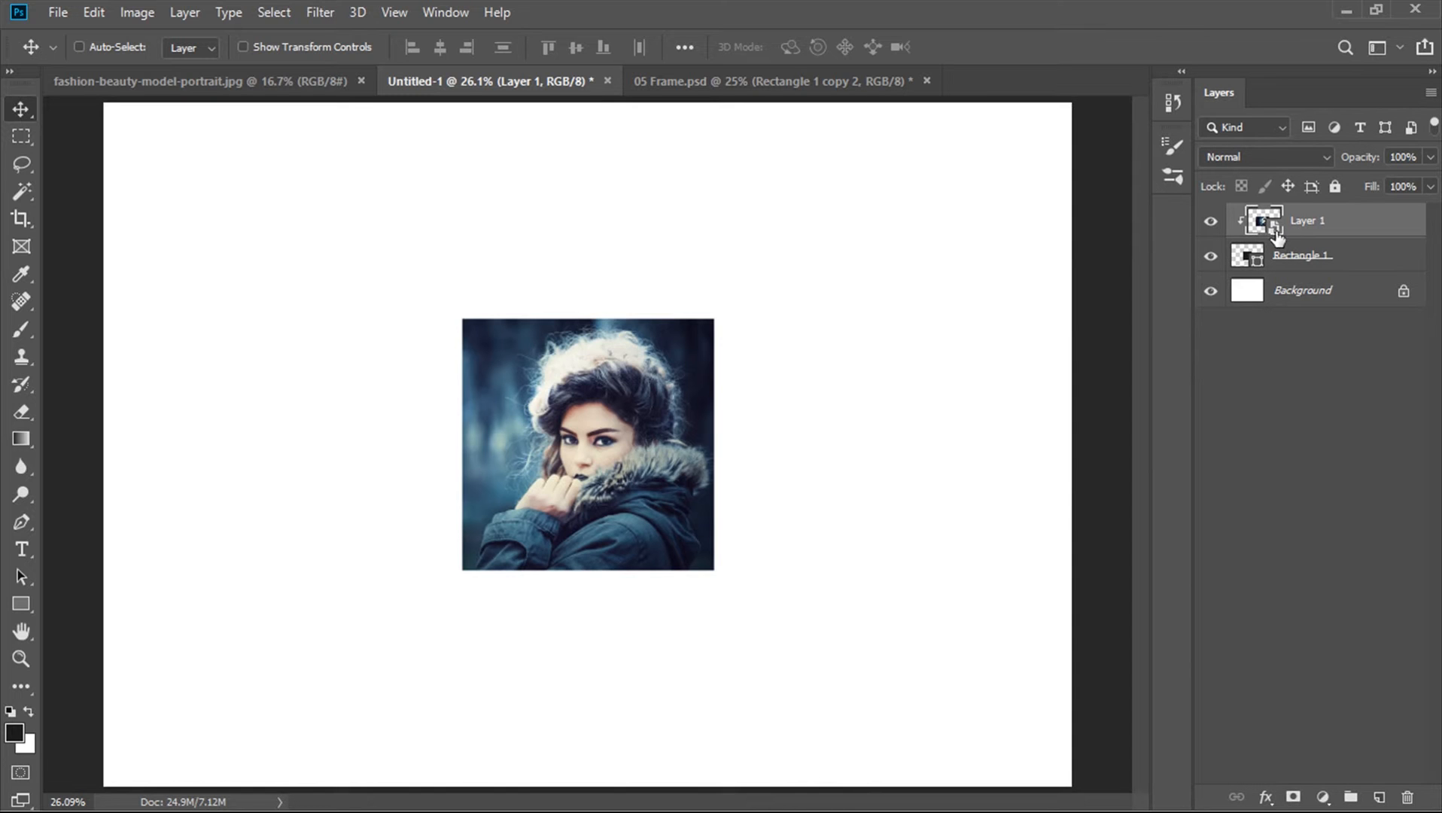
left_click(1325, 265, "ctrl")
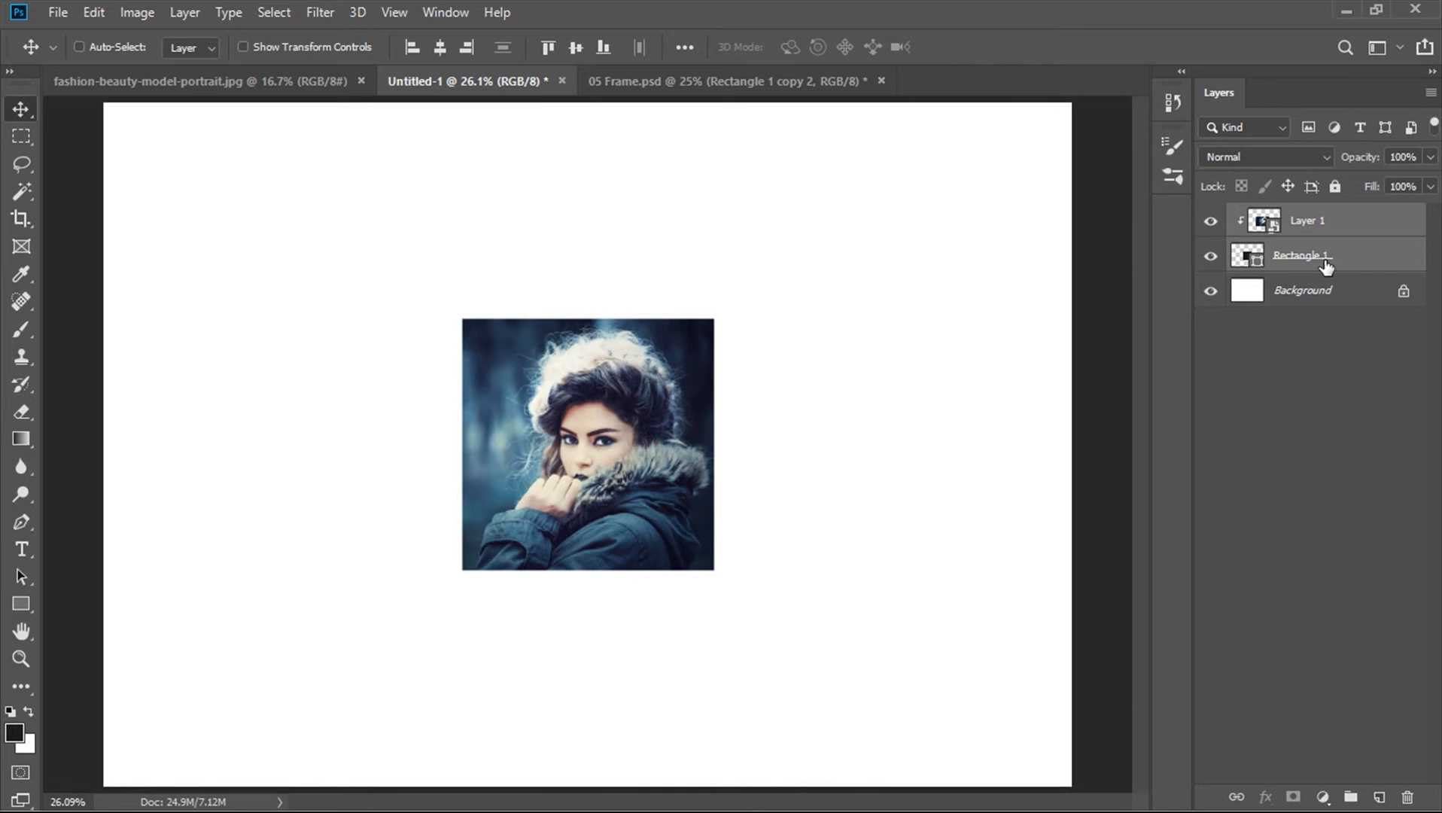
key("ctrl")
key("ctrl+j")
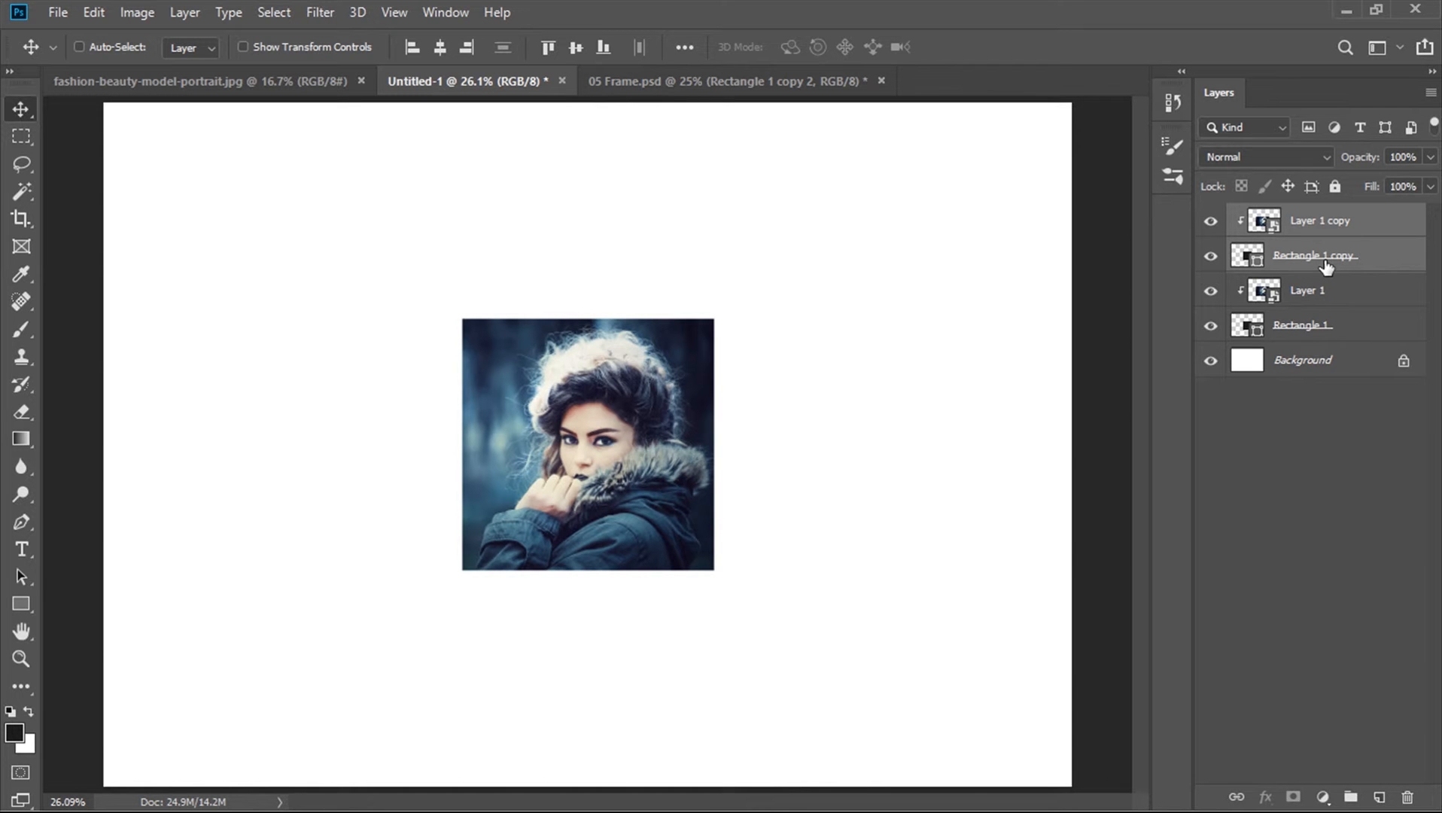
Rotate the duplicated square shape layer by -45 degrees to form a diamond behind the photo
left_click(1271, 268)
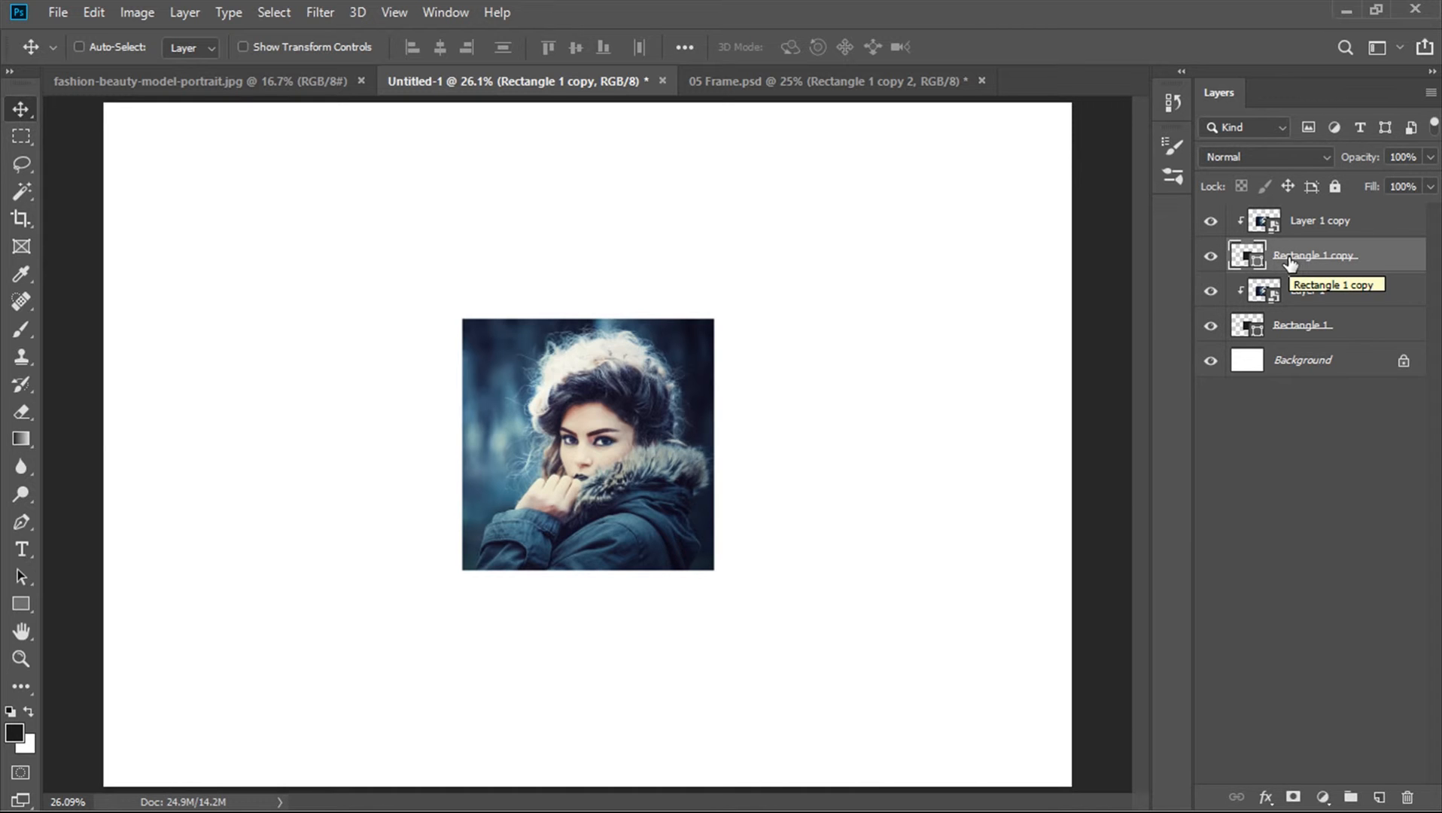
key("ctrl")
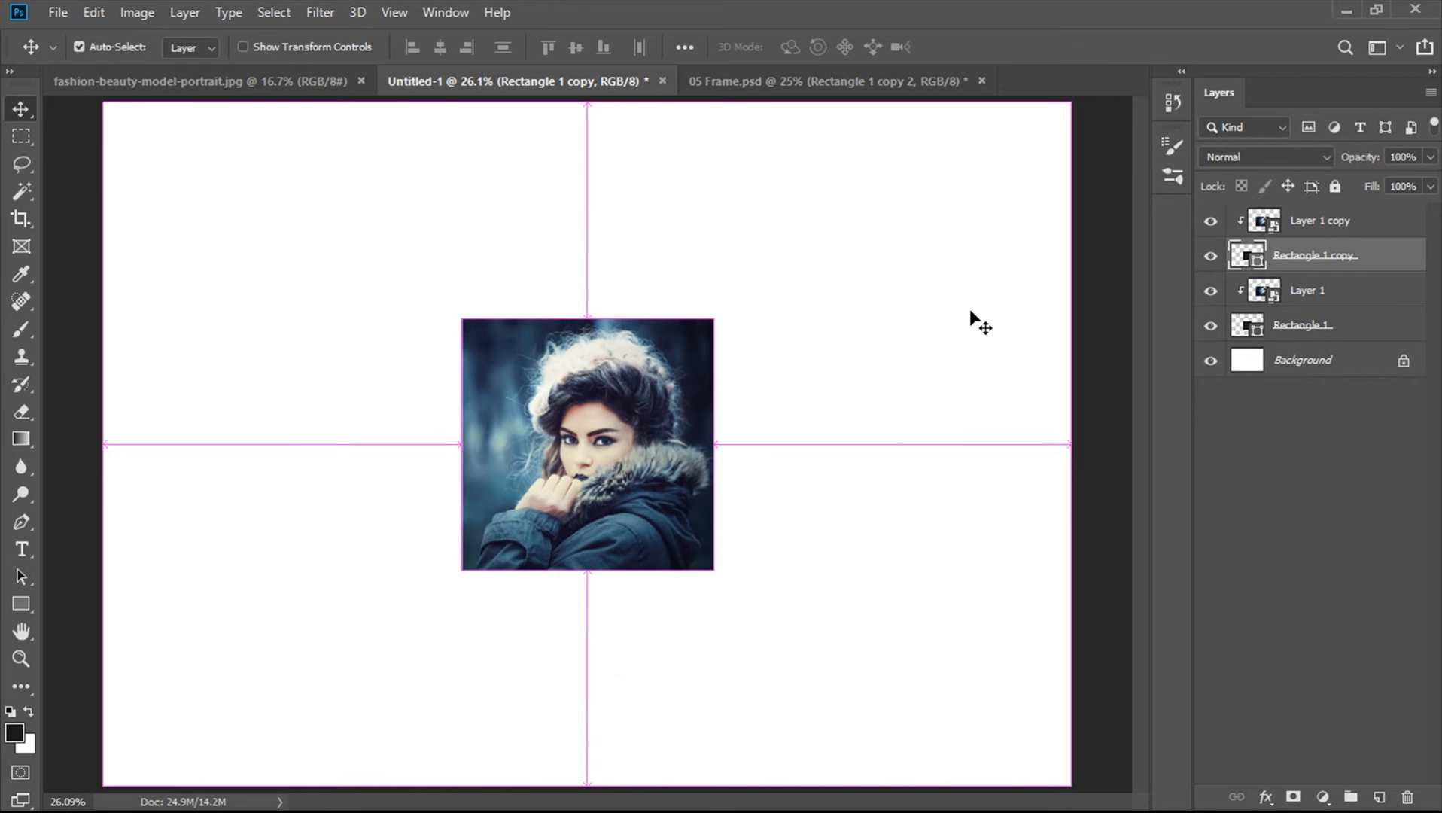
key("ctrl+t")
left_click_drag(769, 305, 634, 266)
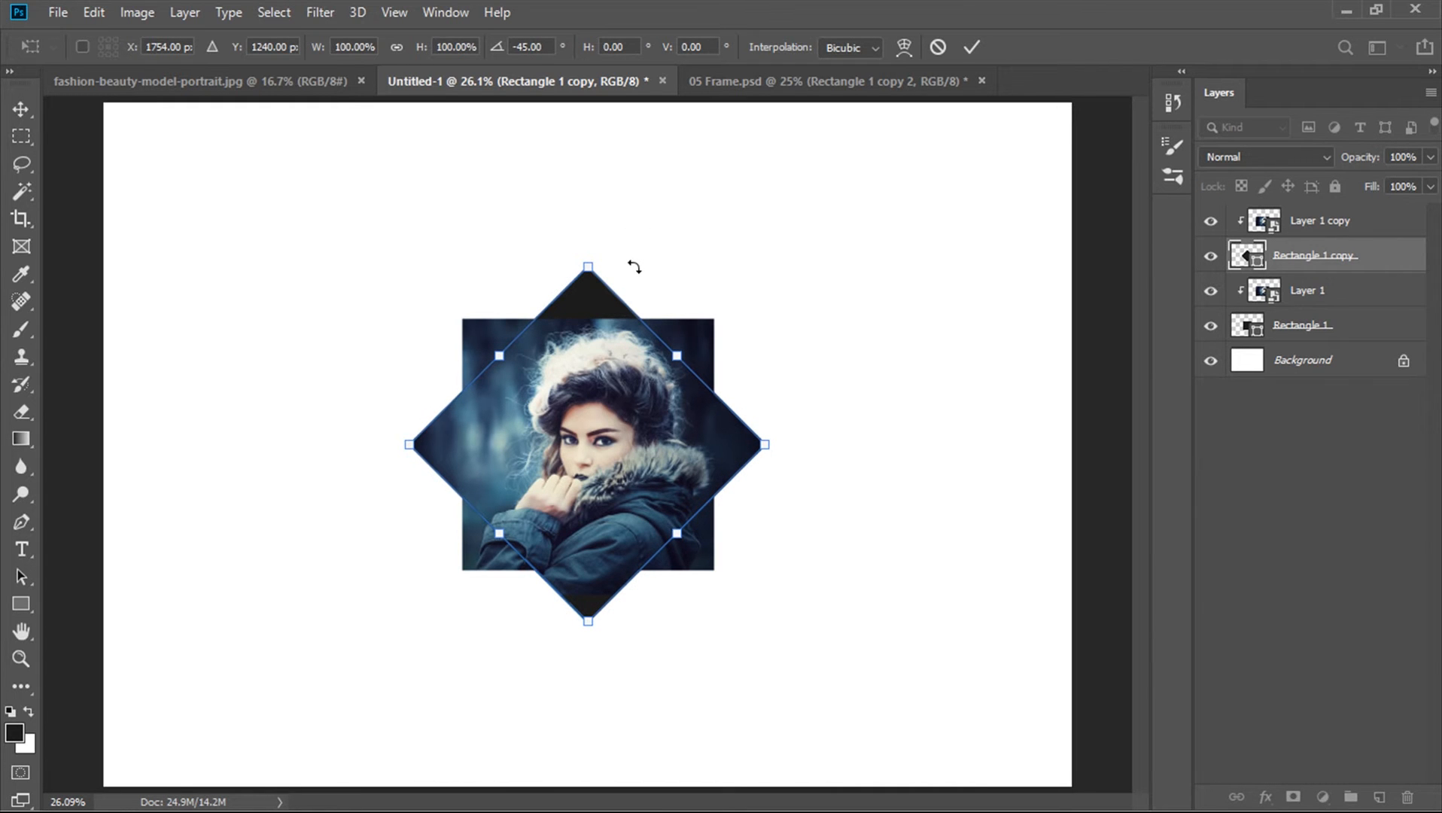
key("Return")
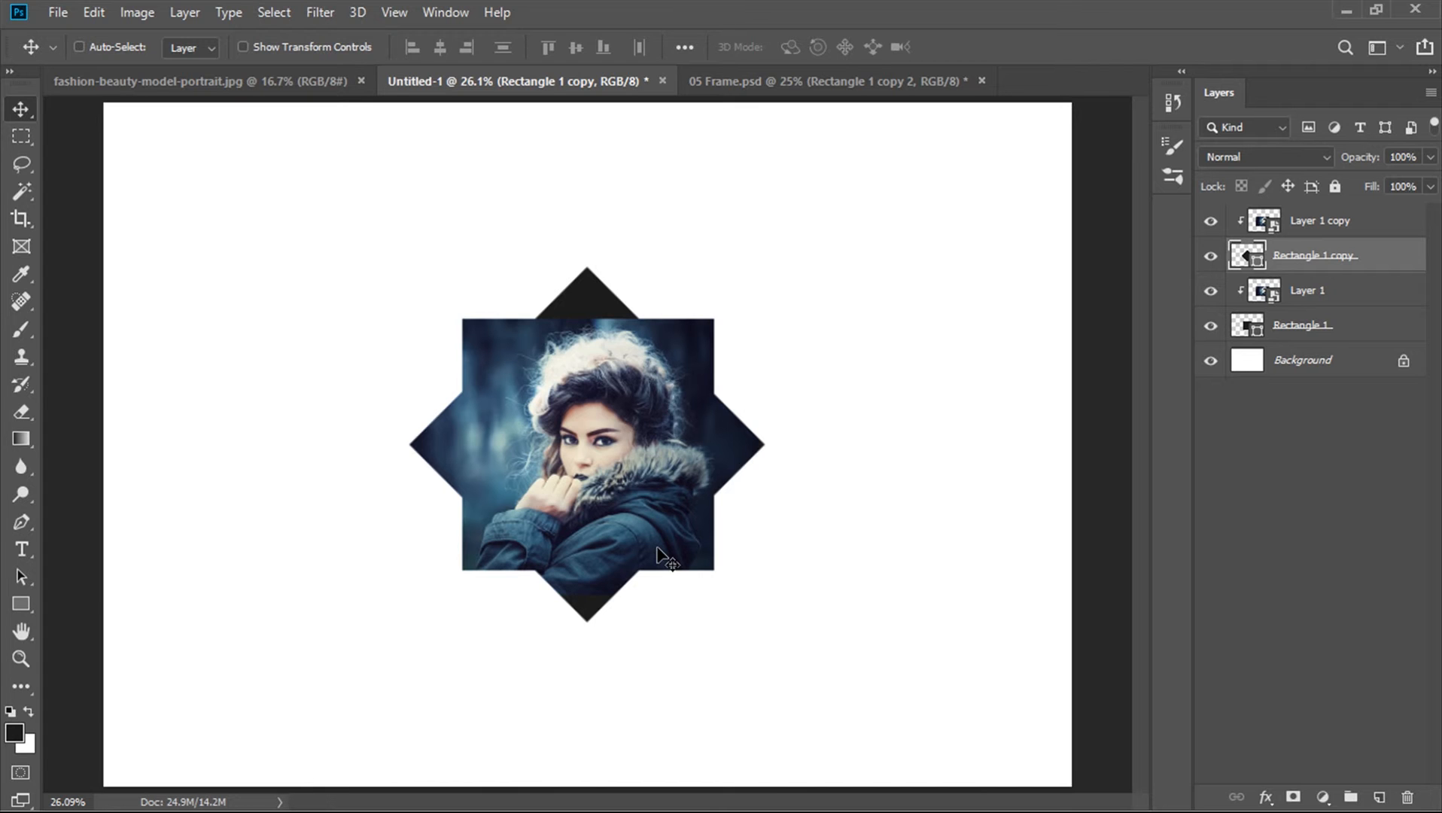
Add a new empty layer above the top photo and load the diamond shape's outline as a selection
left_click(1319, 228)
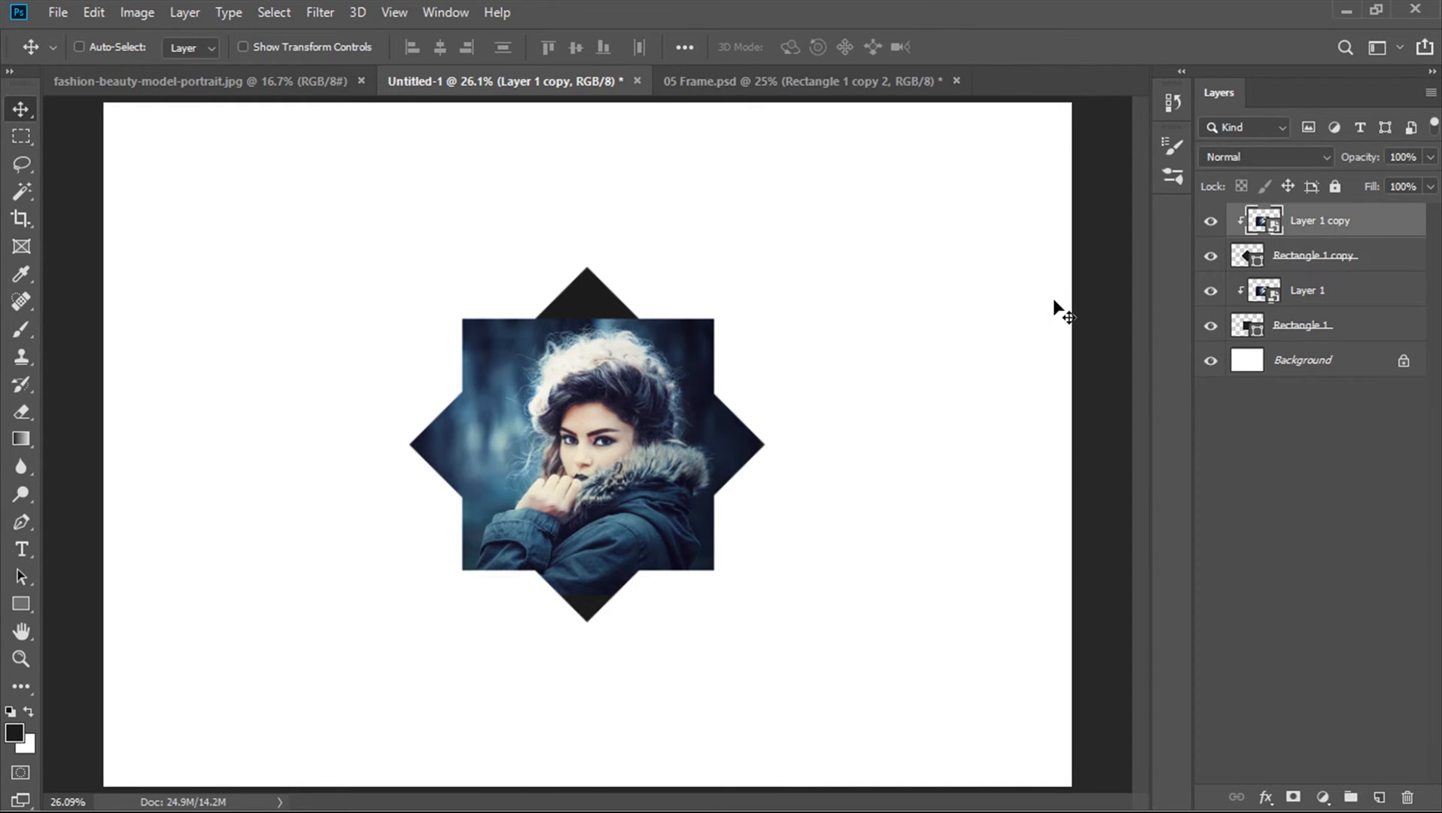
left_click(1380, 797)
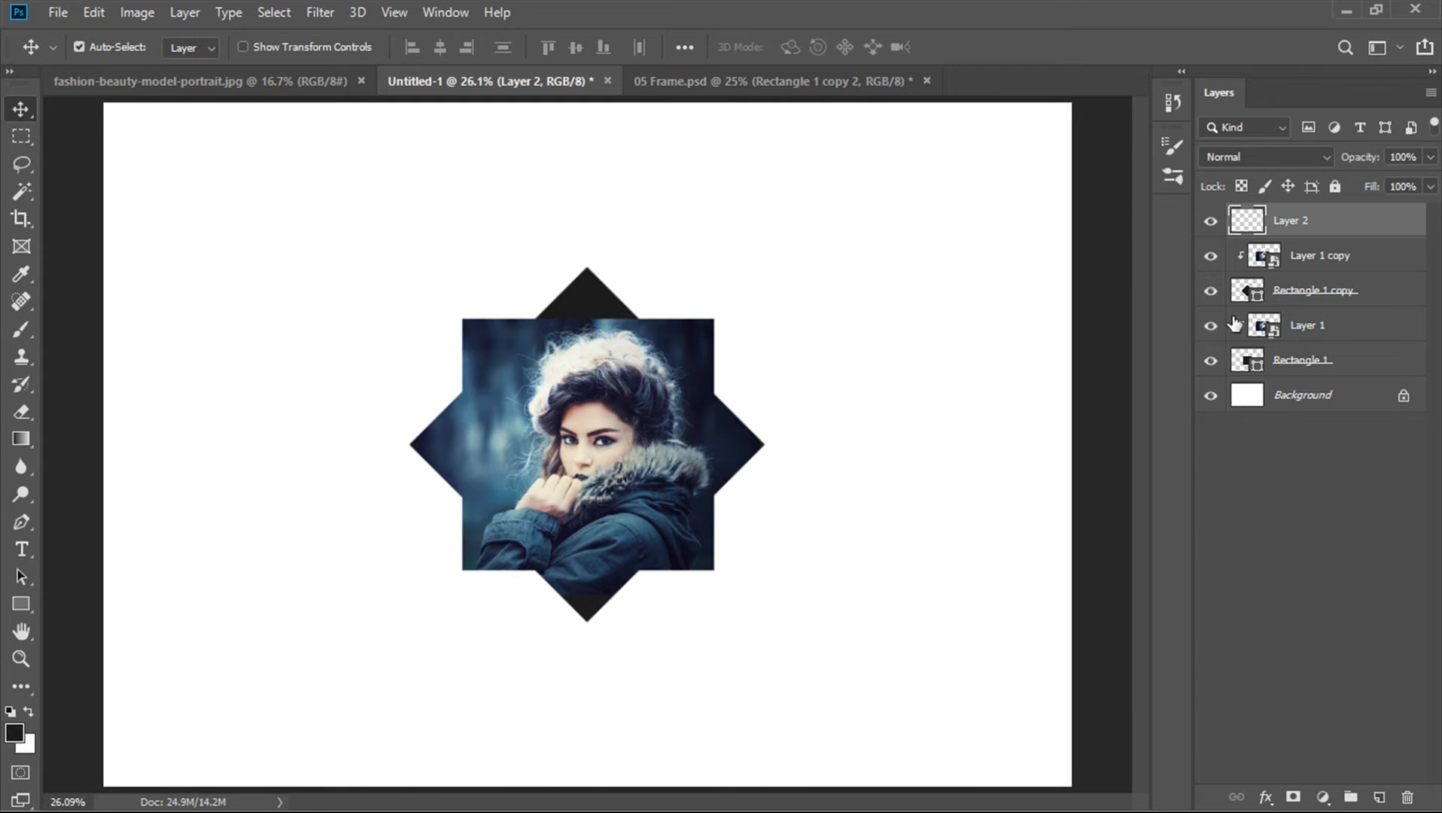
left_click(1268, 260, "ctrl")
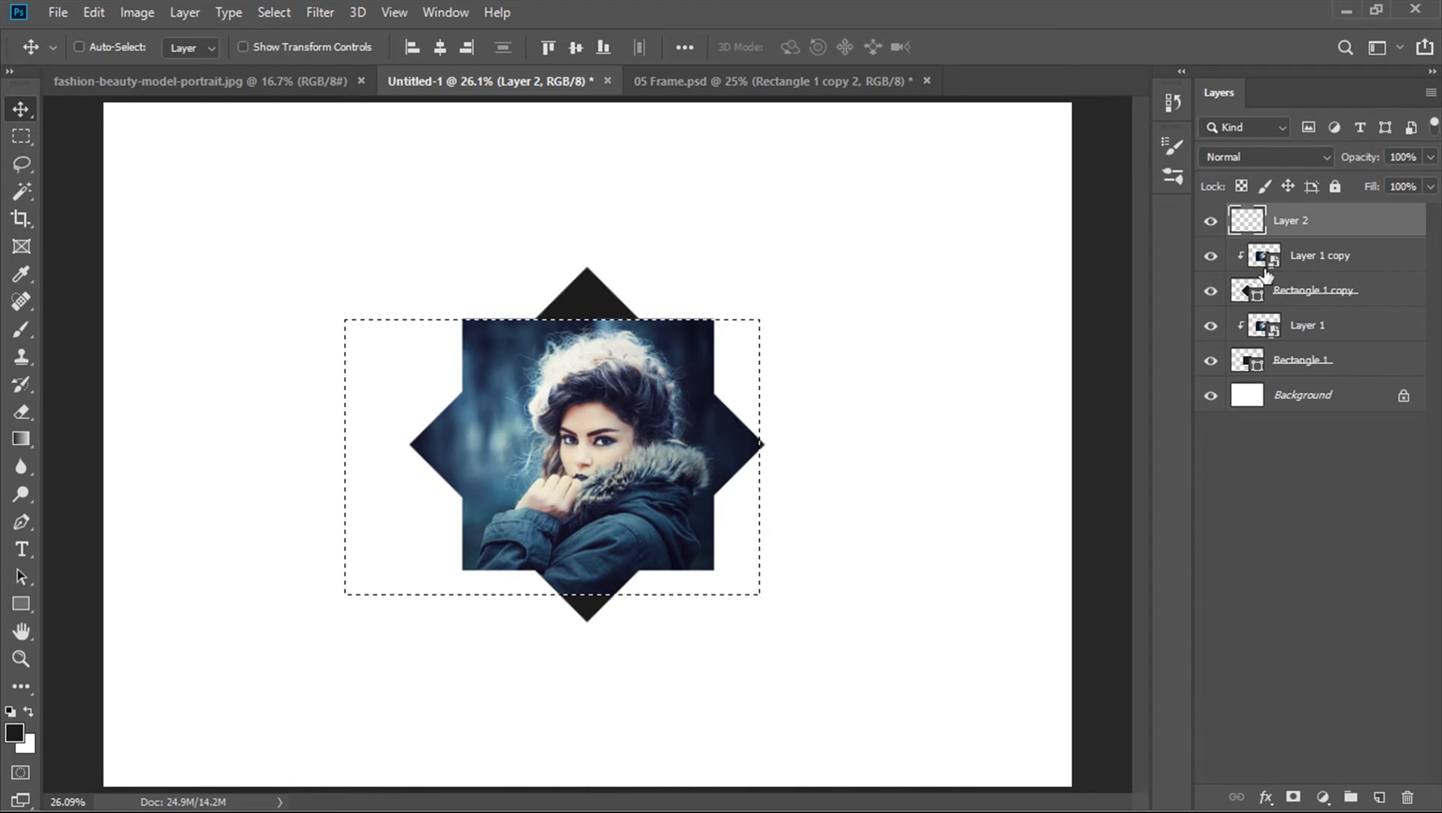
key("ctrl+d")
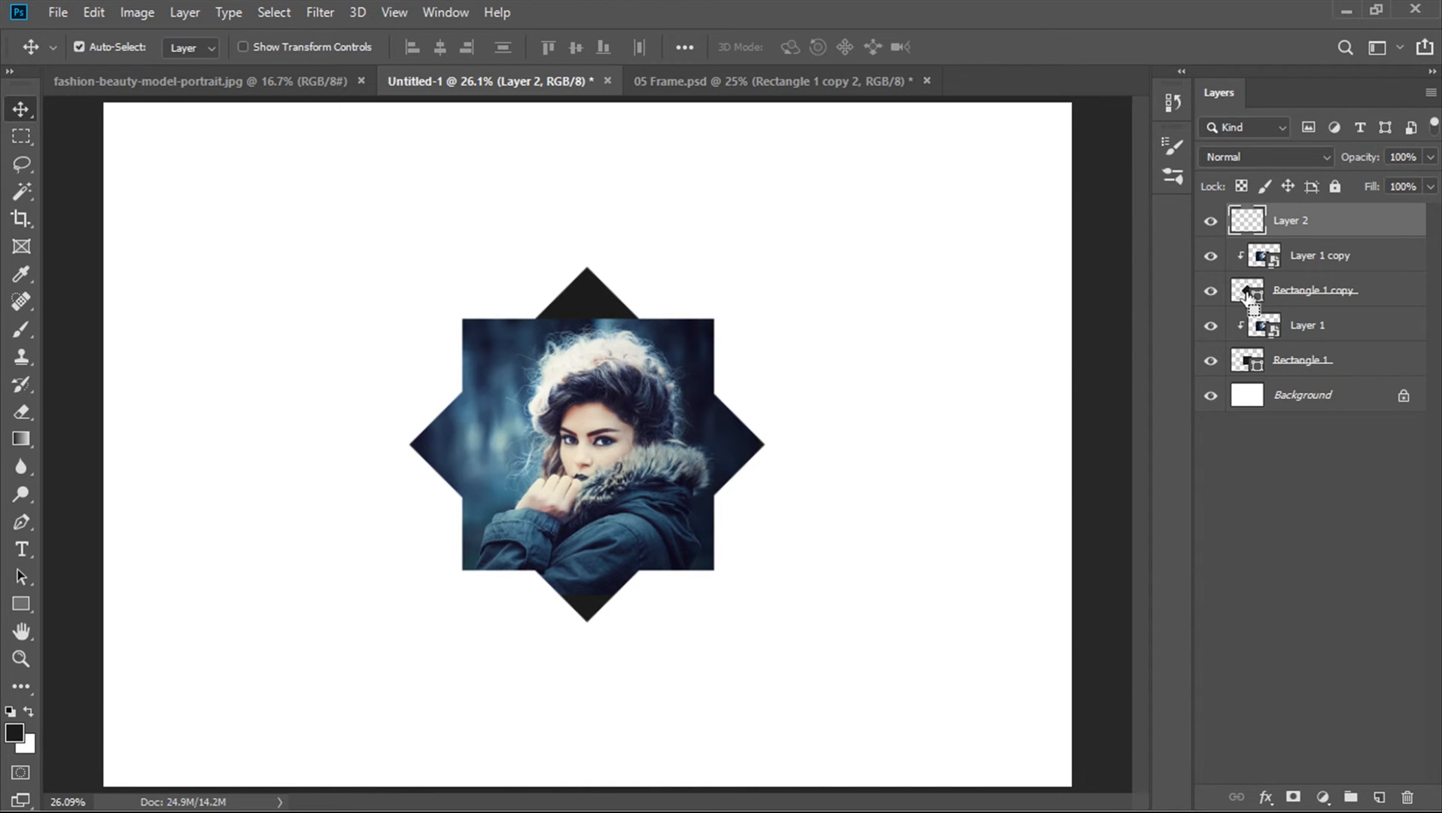
left_click(1246, 291, "ctrl")
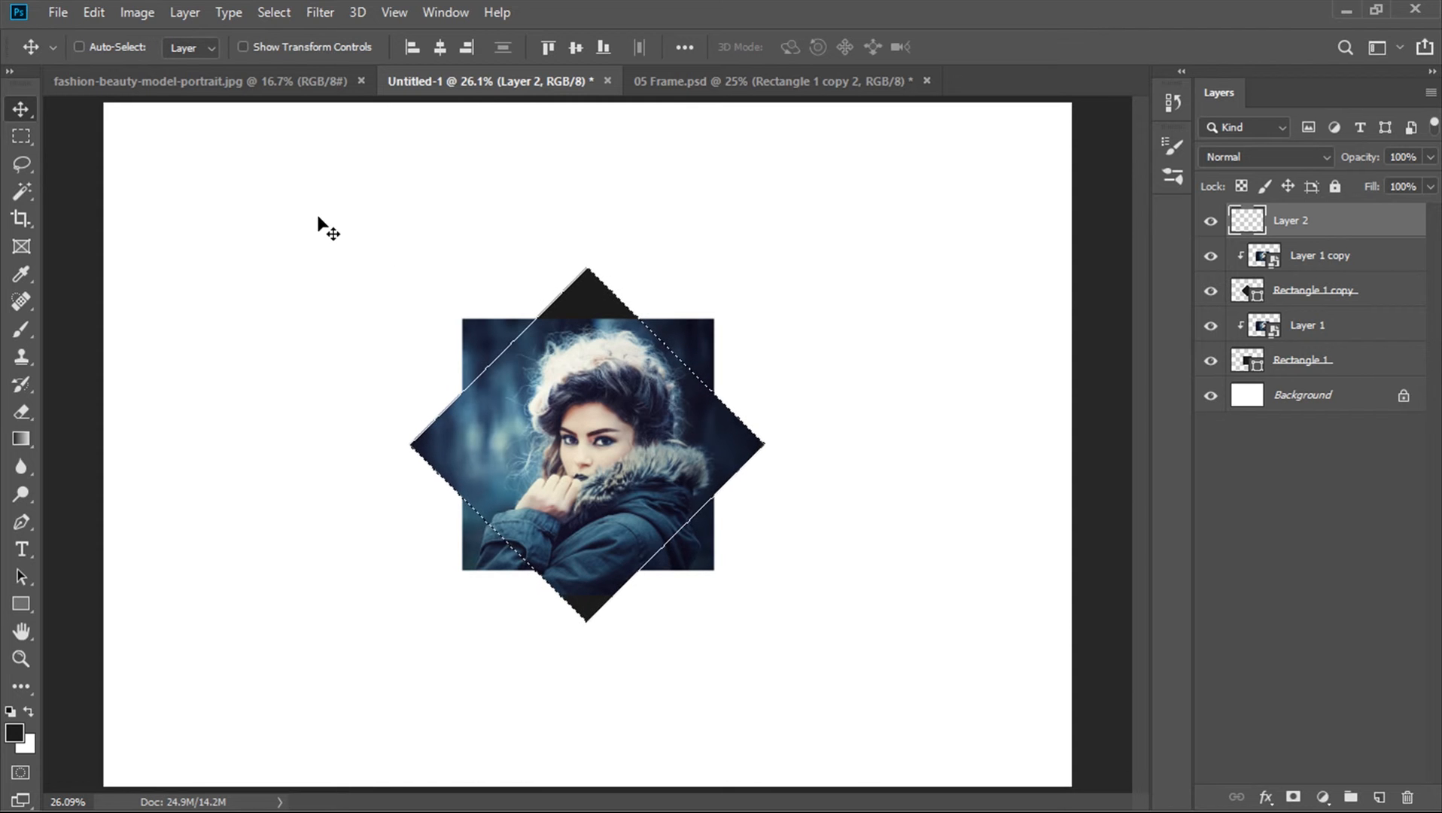
Stroke the diamond selection with a 5 px centered line in colour 3f3f3f, then deselect
left_click(105, 11)
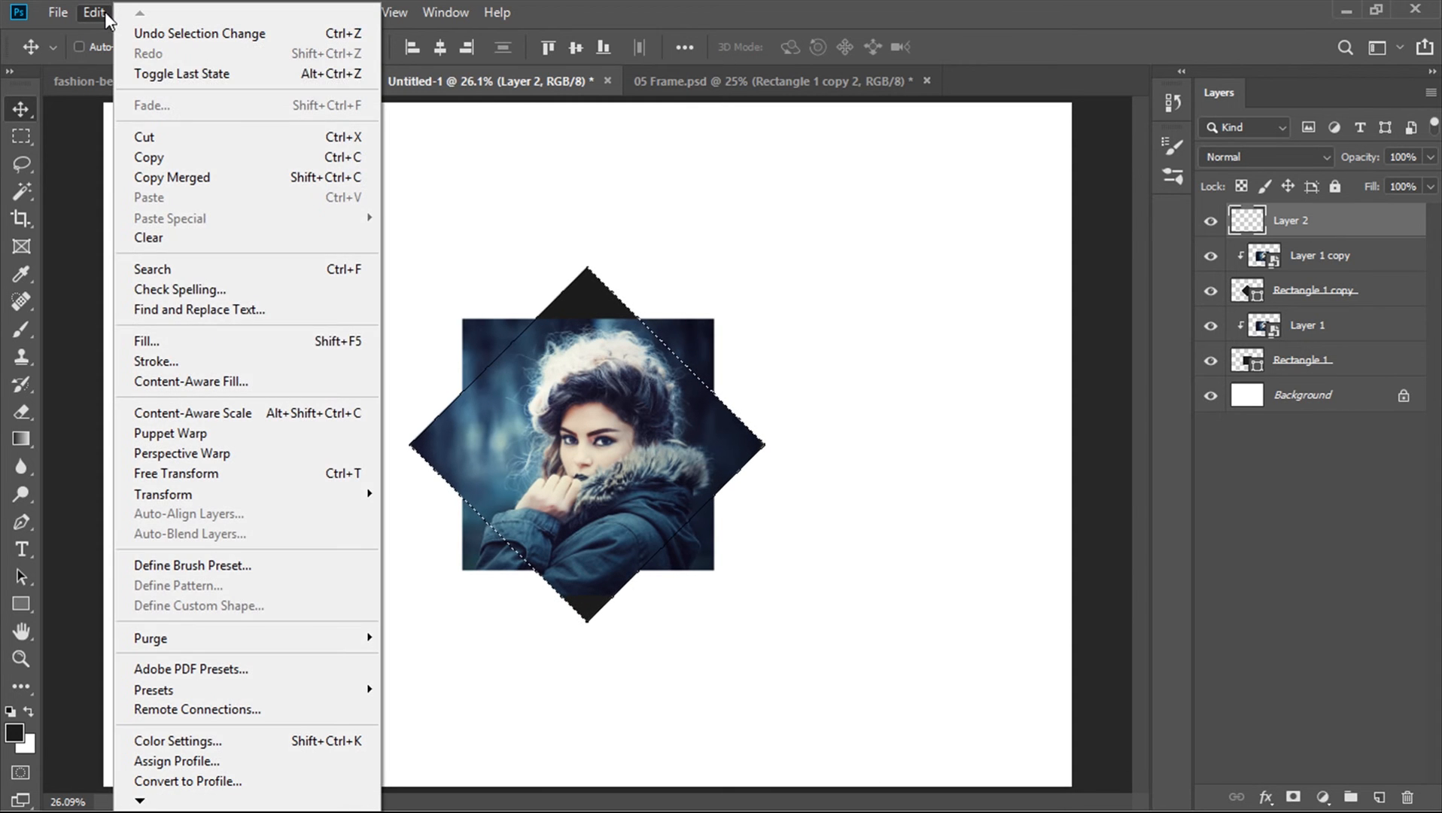
left_click(151, 361)
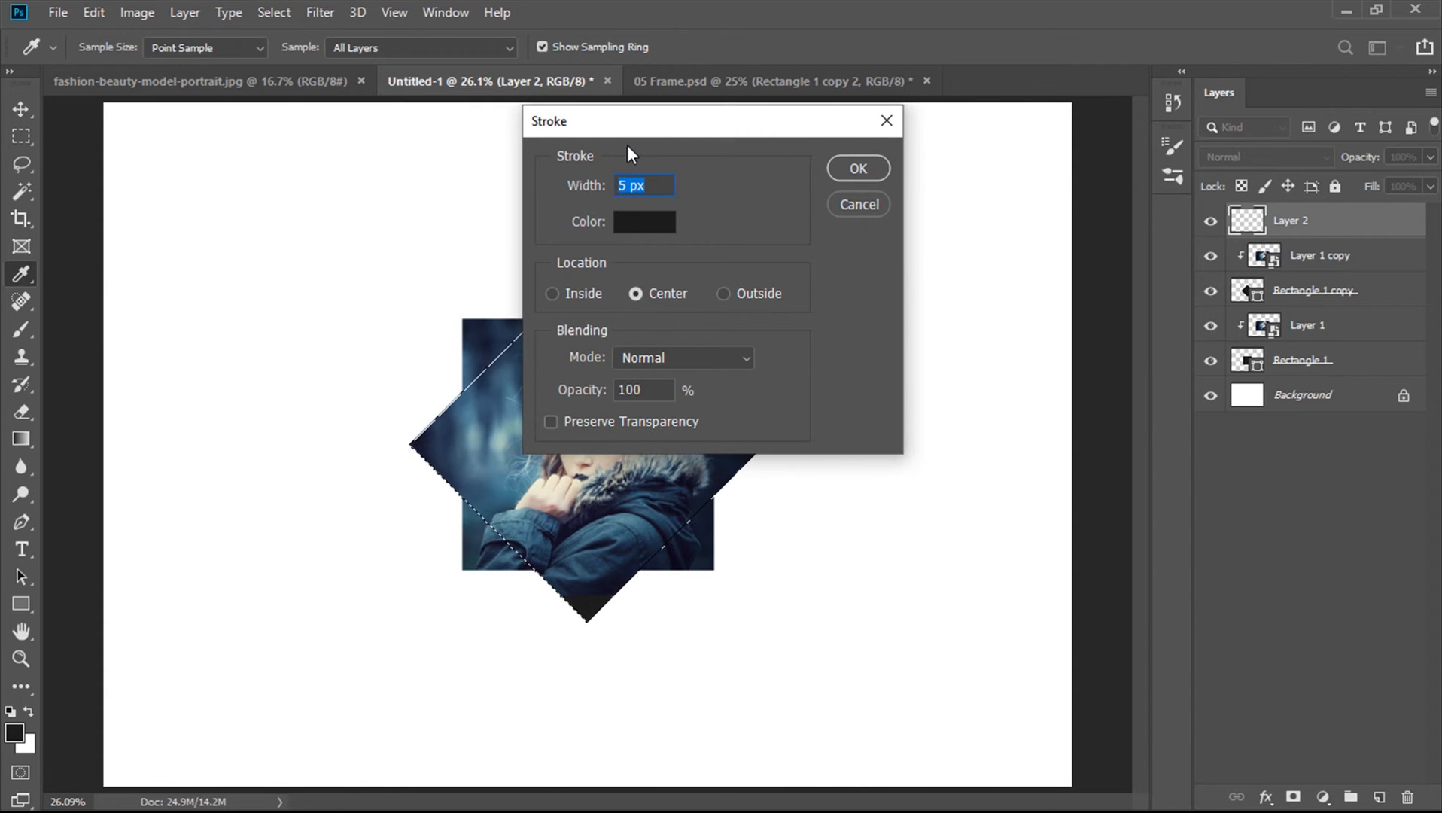
left_click_drag(631, 131, 847, 242)
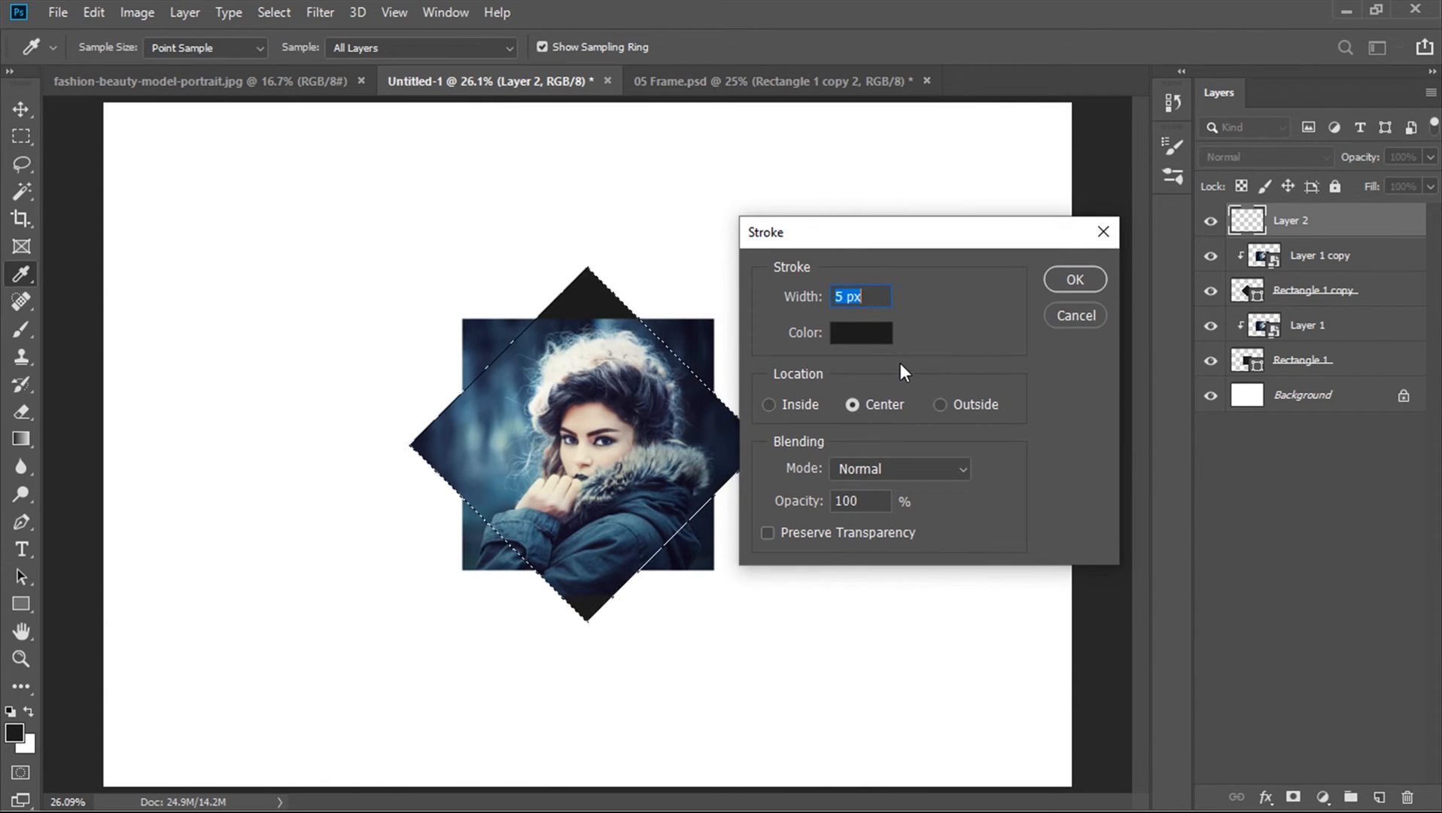
left_click(862, 335)
mouse_move(545, 599)
left_mouse_down()
mouse_move(537, 618)
mouse_move(512, 606)
left_mouse_up()
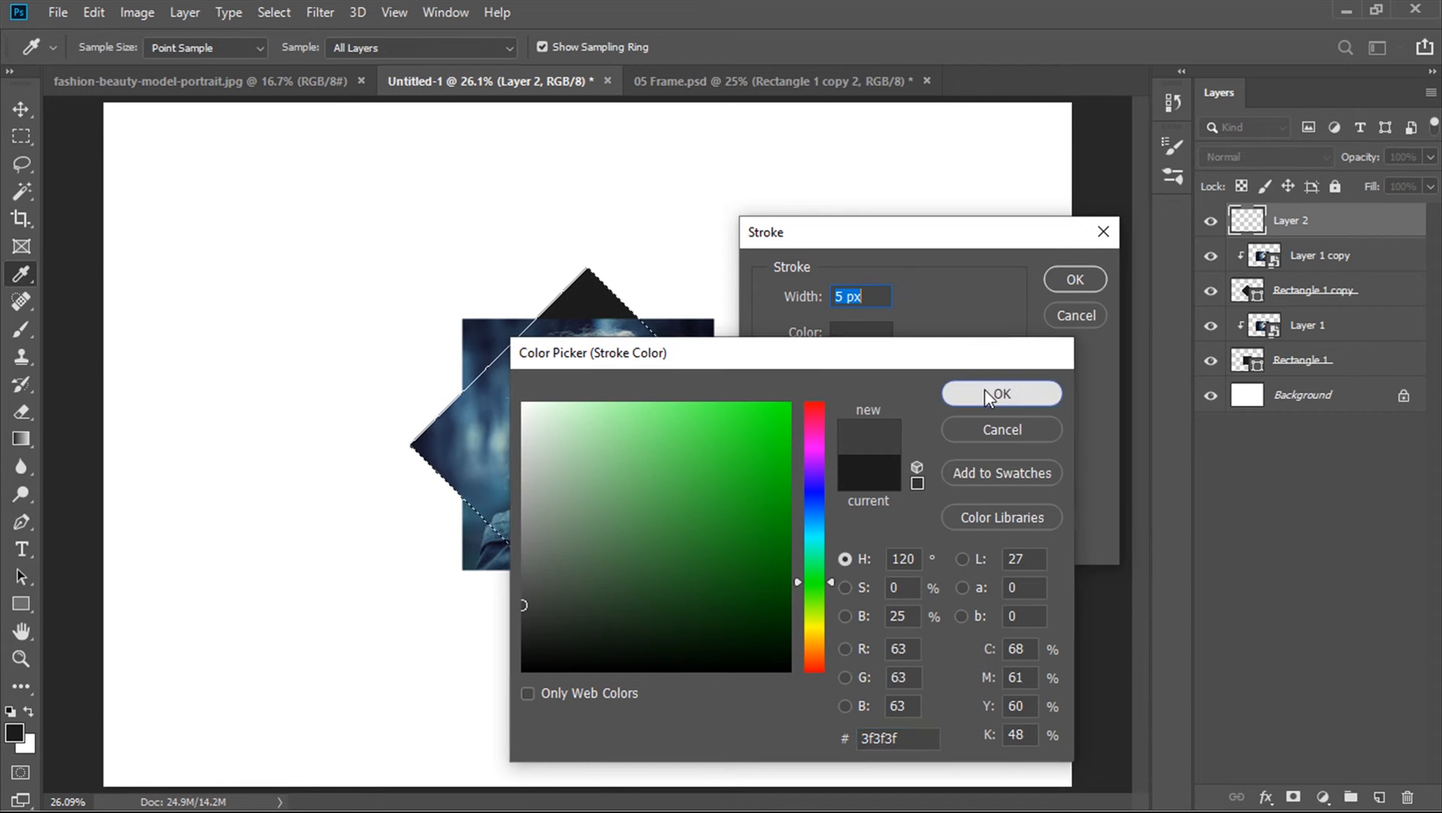
left_click(985, 389)
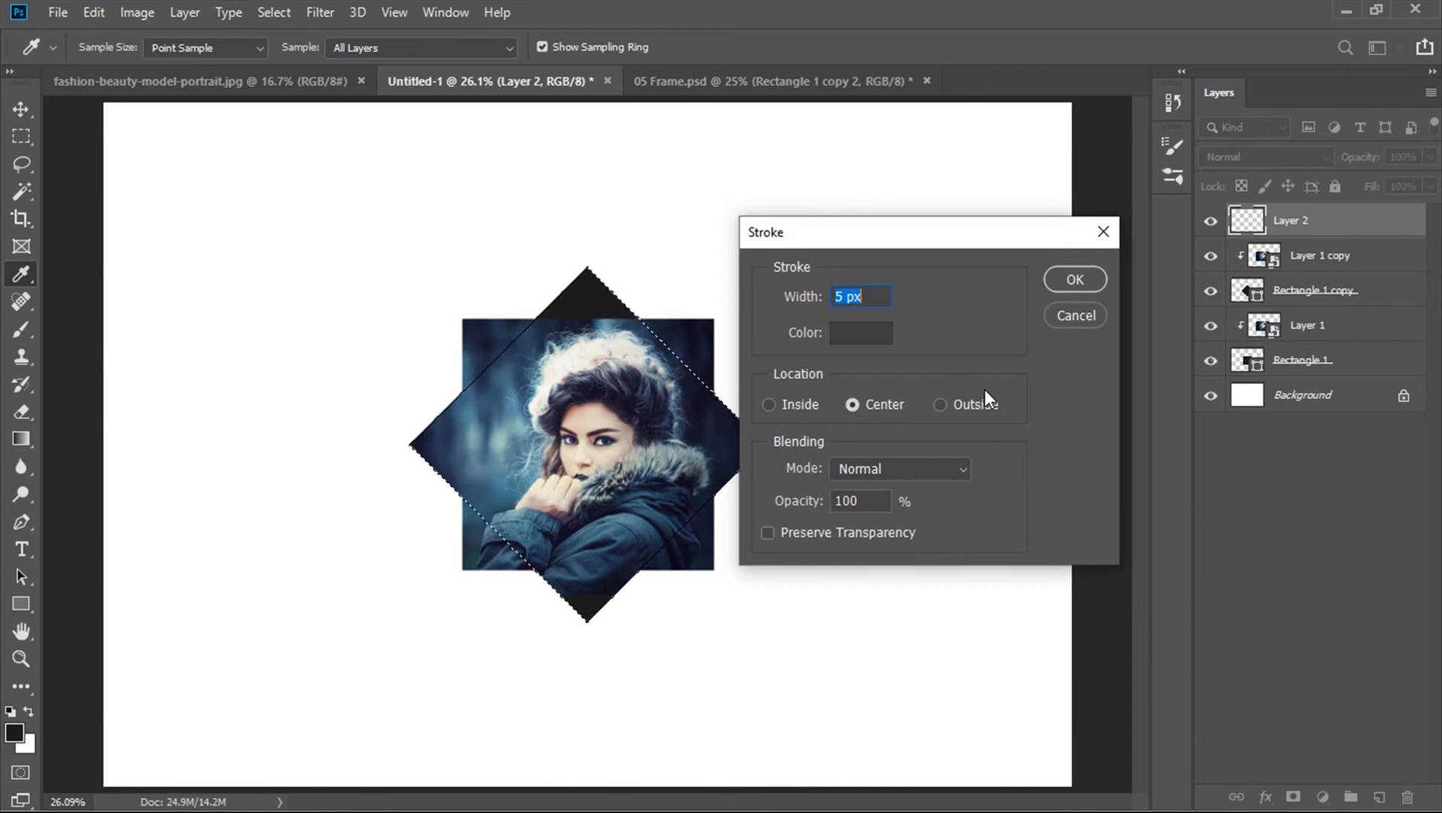
left_click(1077, 282)
key("v")
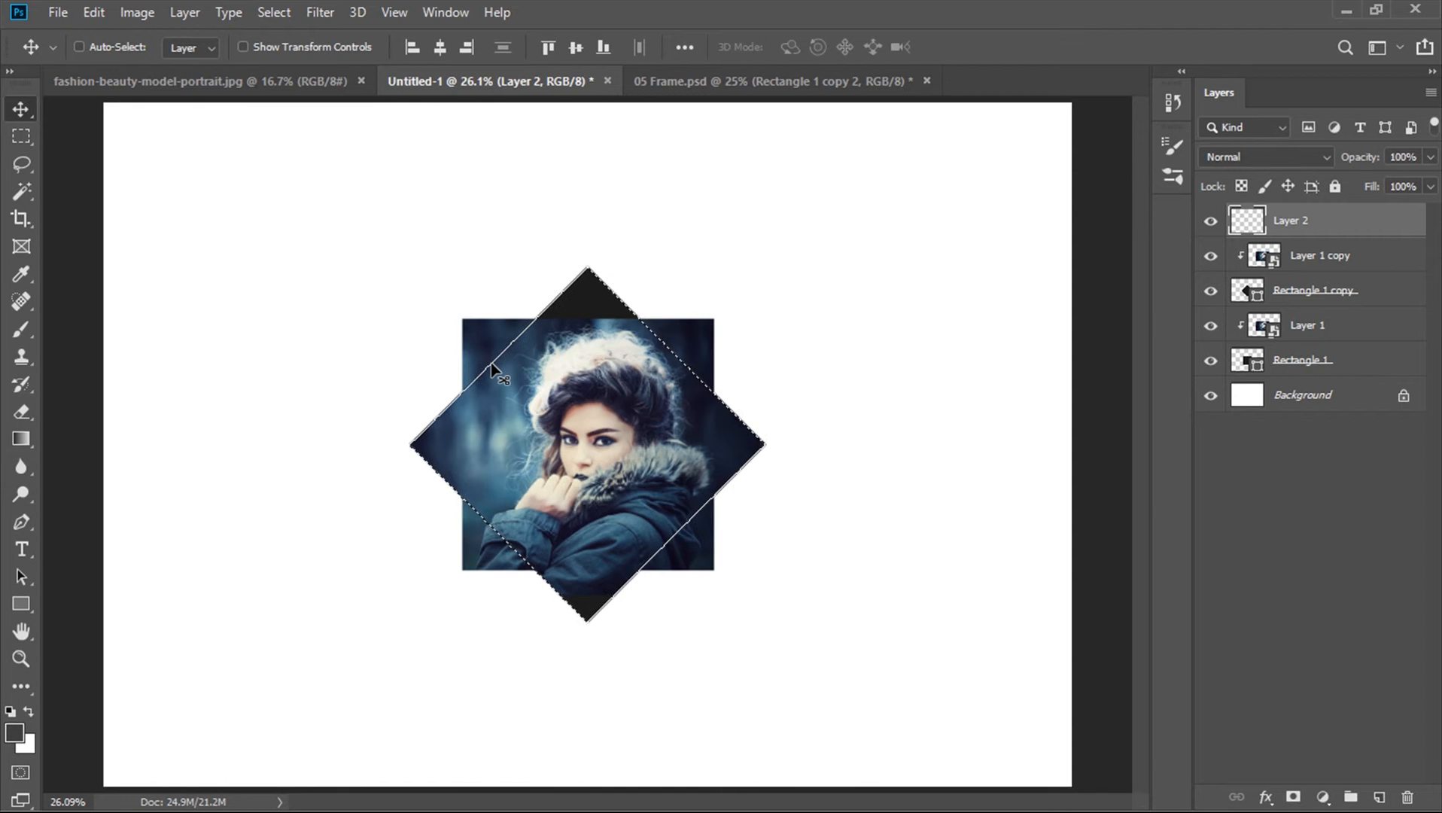
key("ctrl")
key("ctrl+d")
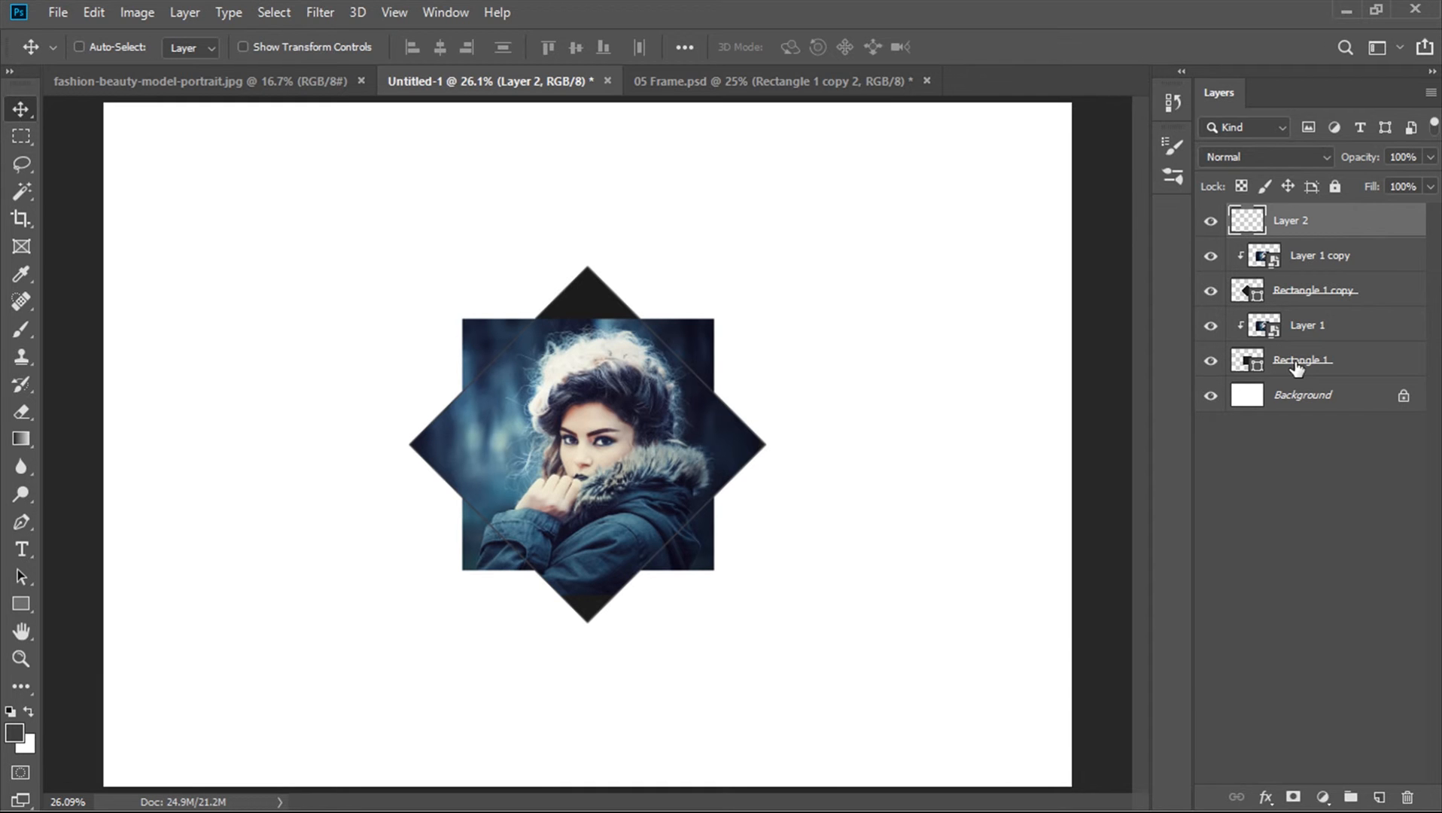
Add another new layer and stroke the original square's outline with the same 5 px line, then deselect
left_click(1380, 797)
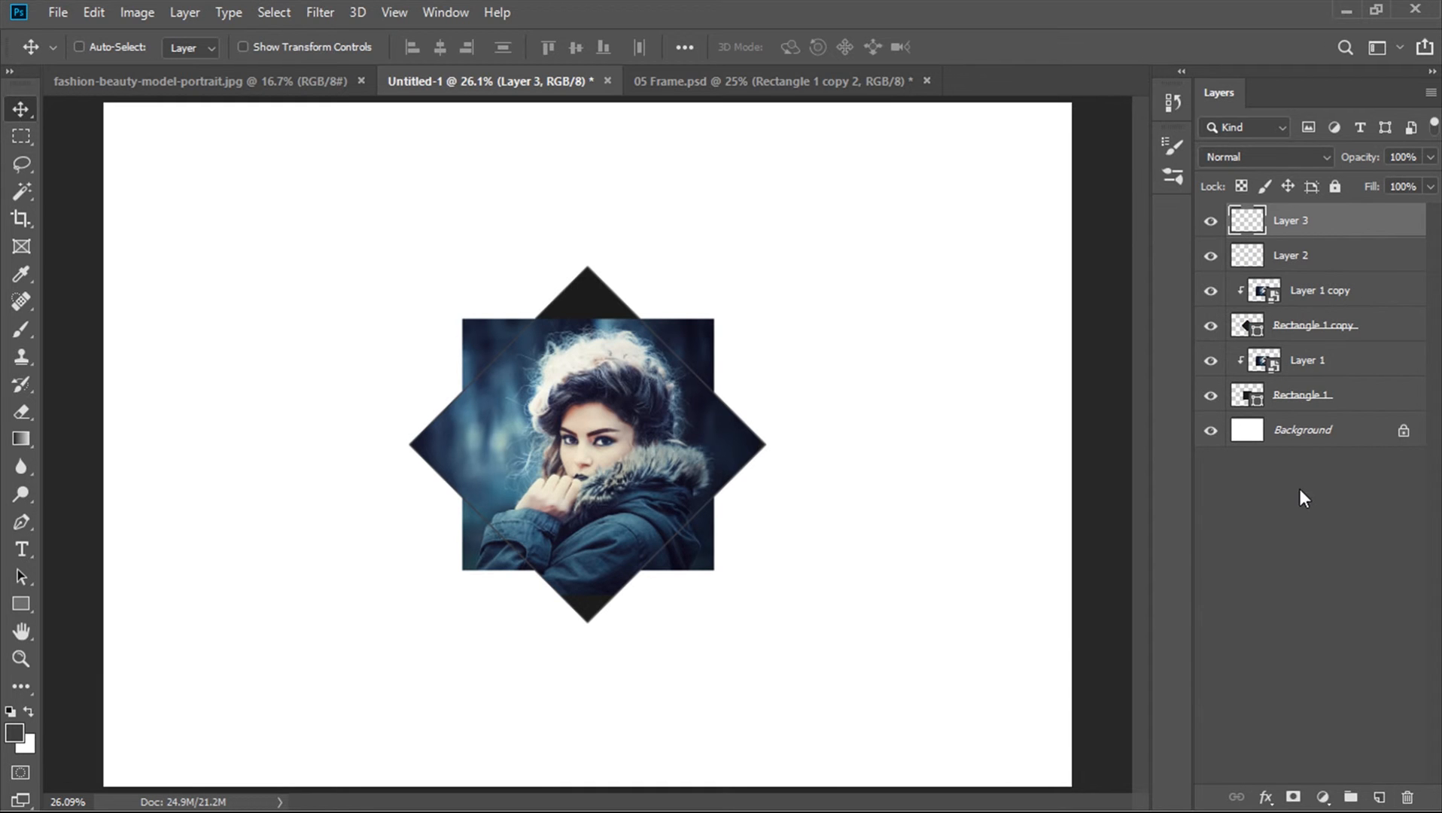
left_click(1244, 404, "ctrl")
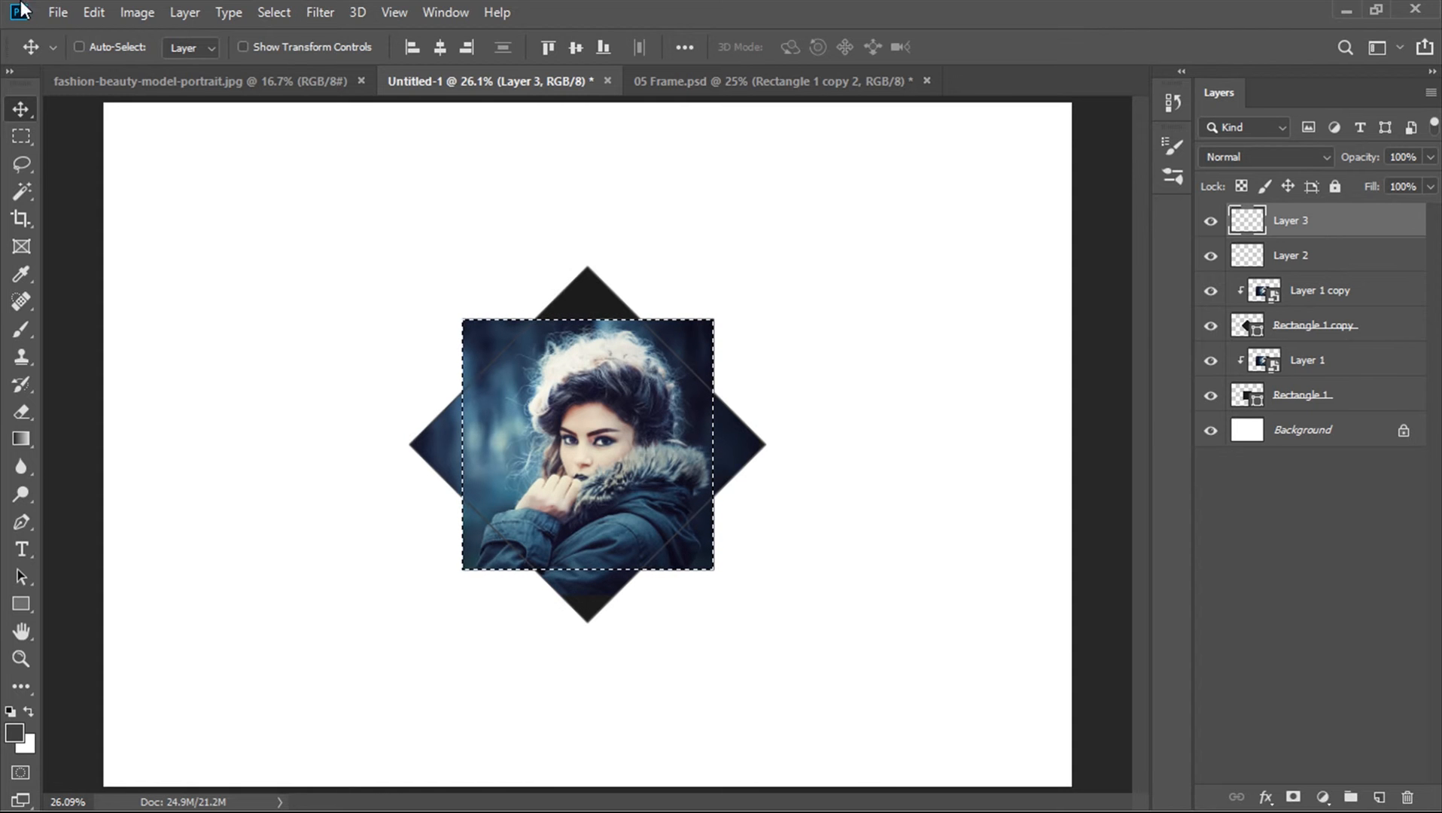
left_click(100, 15)
left_click(221, 364)
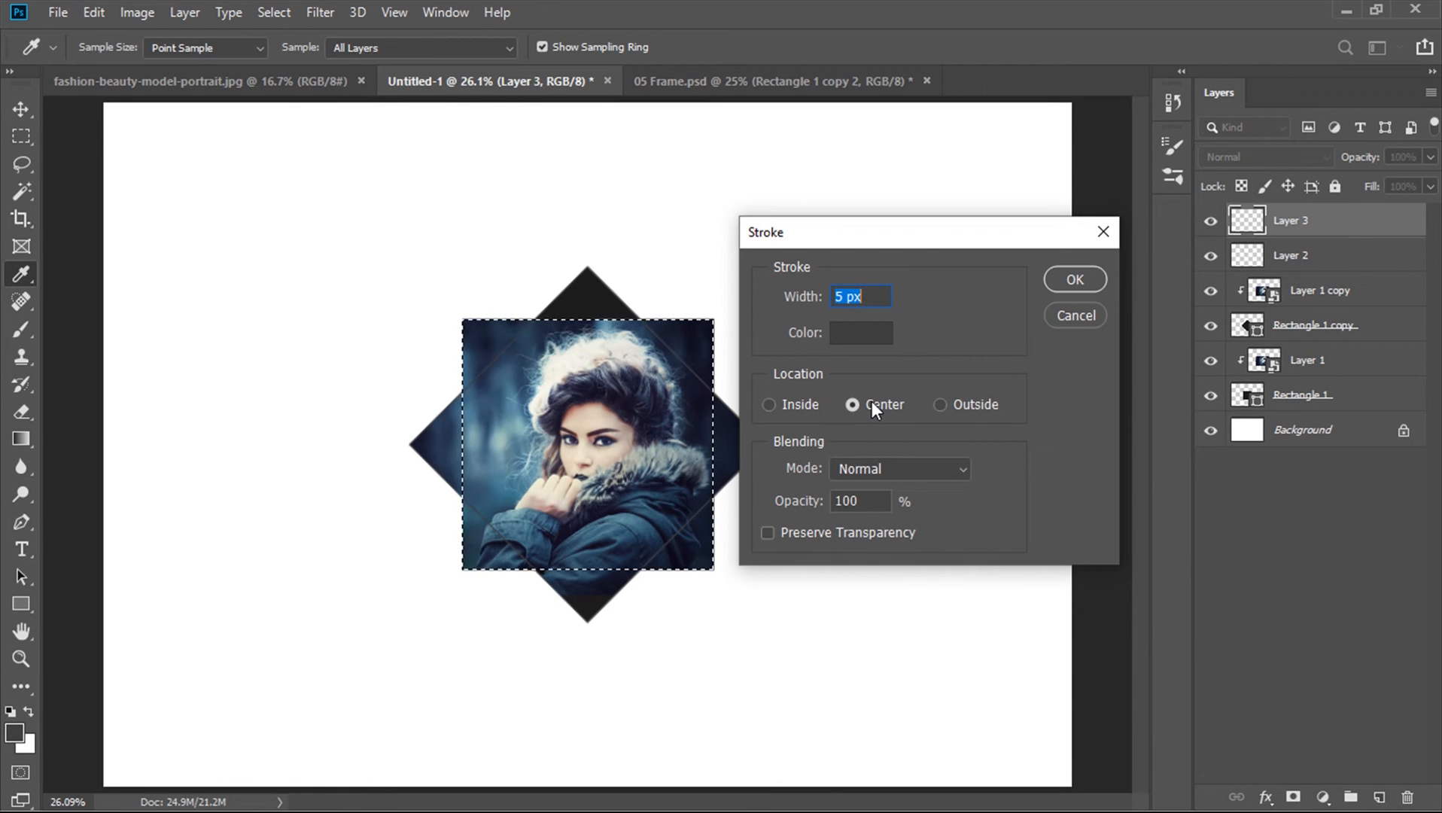
left_click(1092, 280)
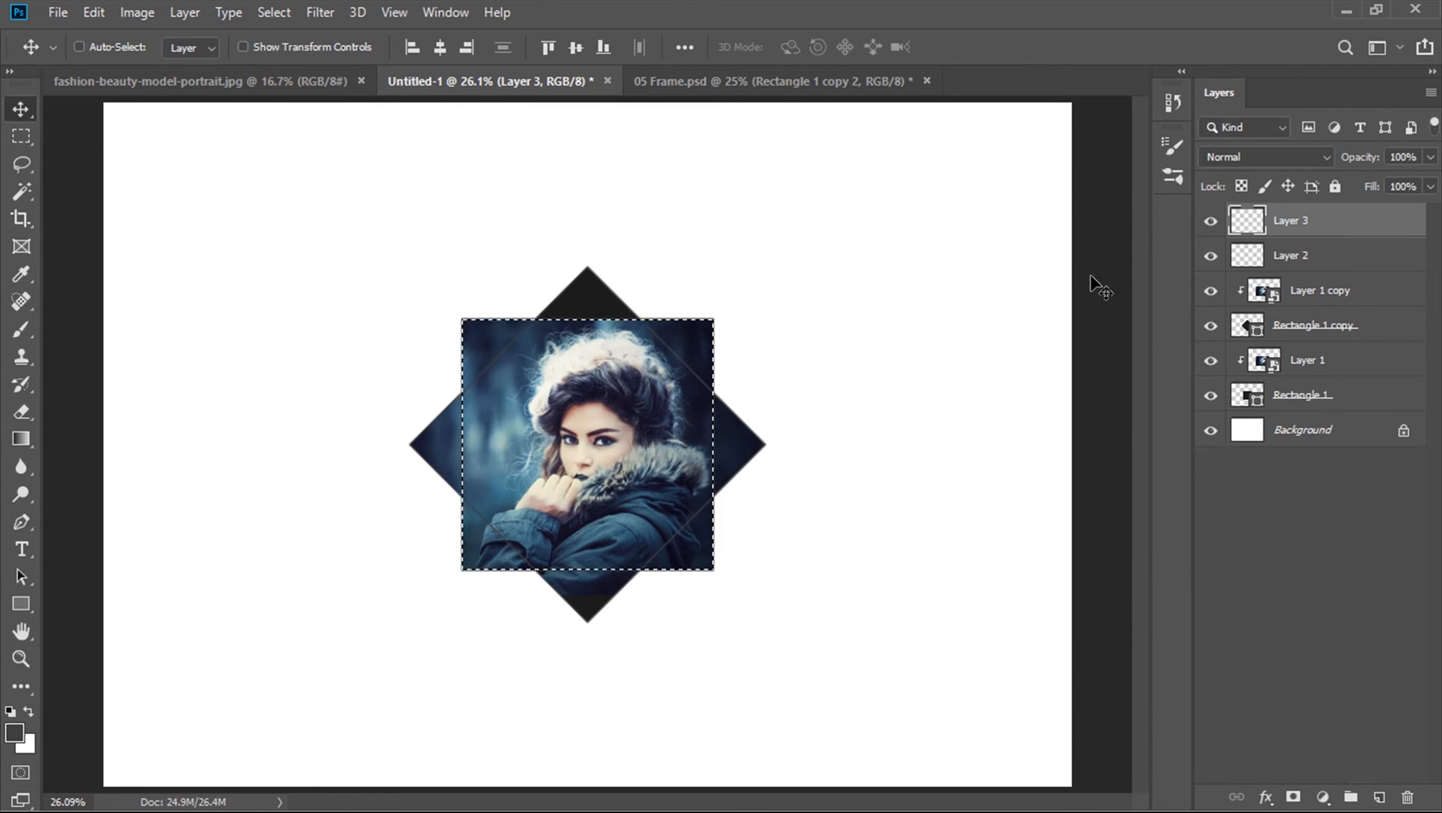
key("ctrl+d")
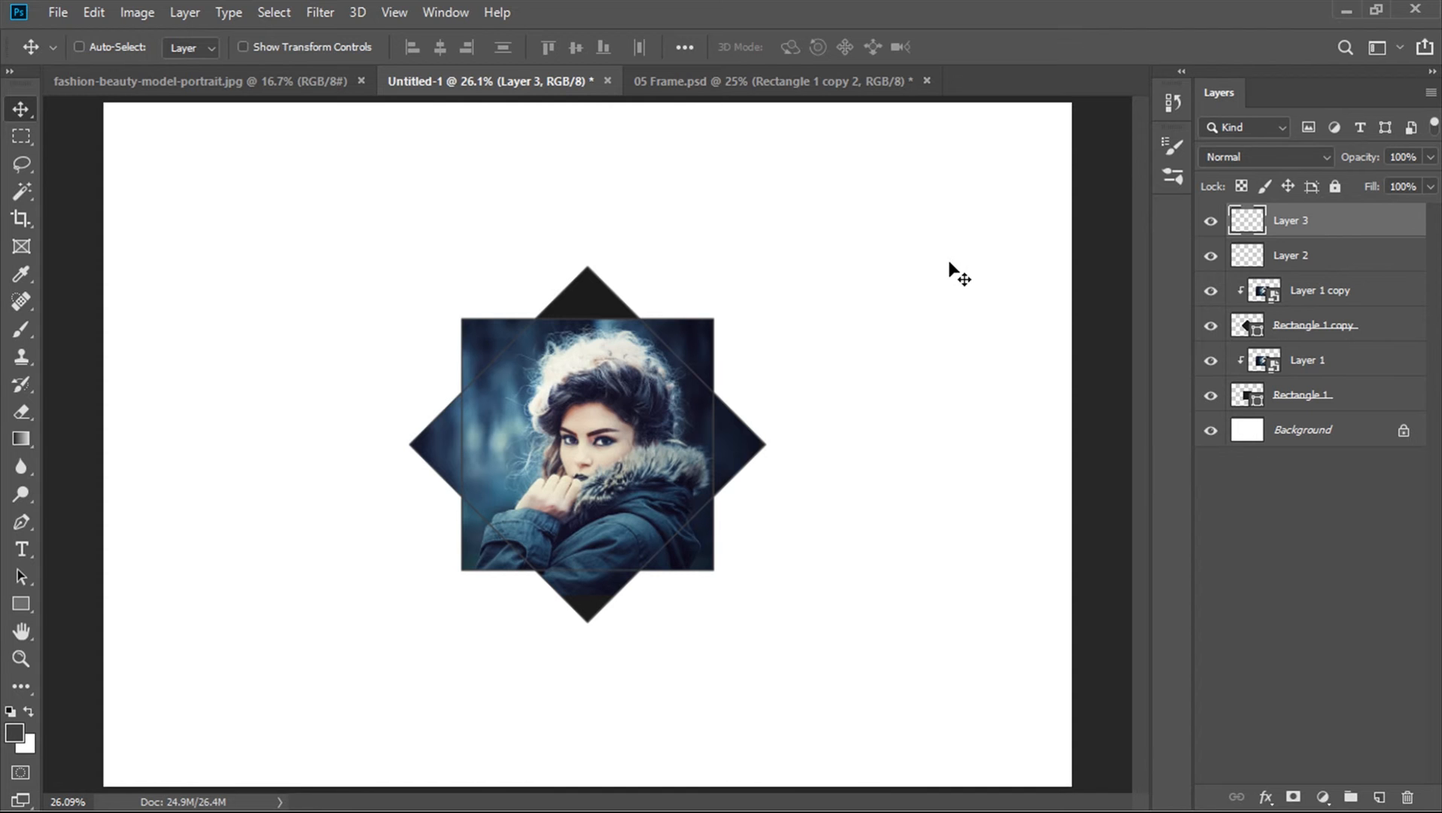
On the Background layer, open the Gradient tool's editor and set the left colour stop to 000312
left_click(1250, 431)
key("g")
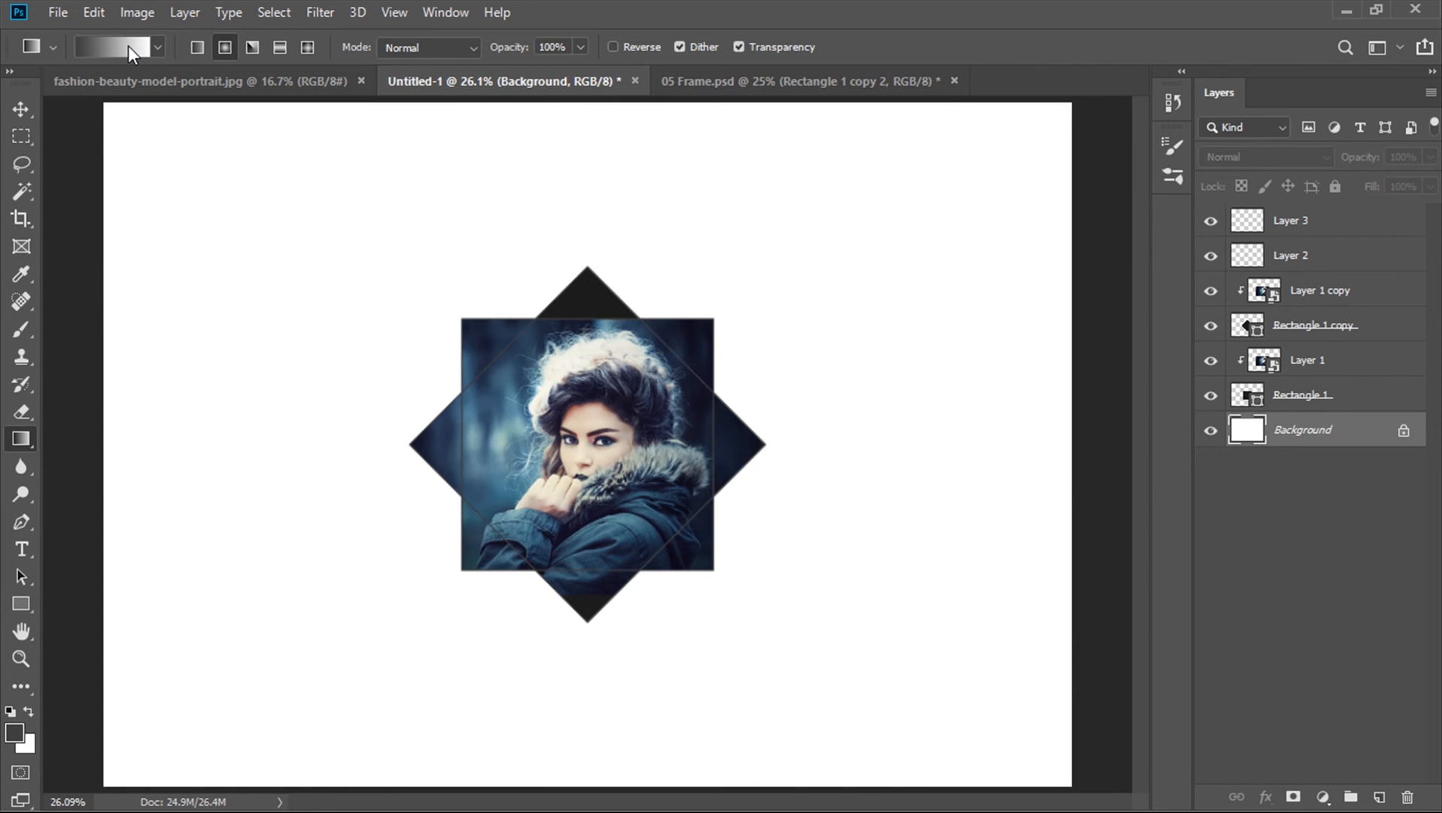
left_click(129, 45)
left_click_drag(718, 61, 857, 116)
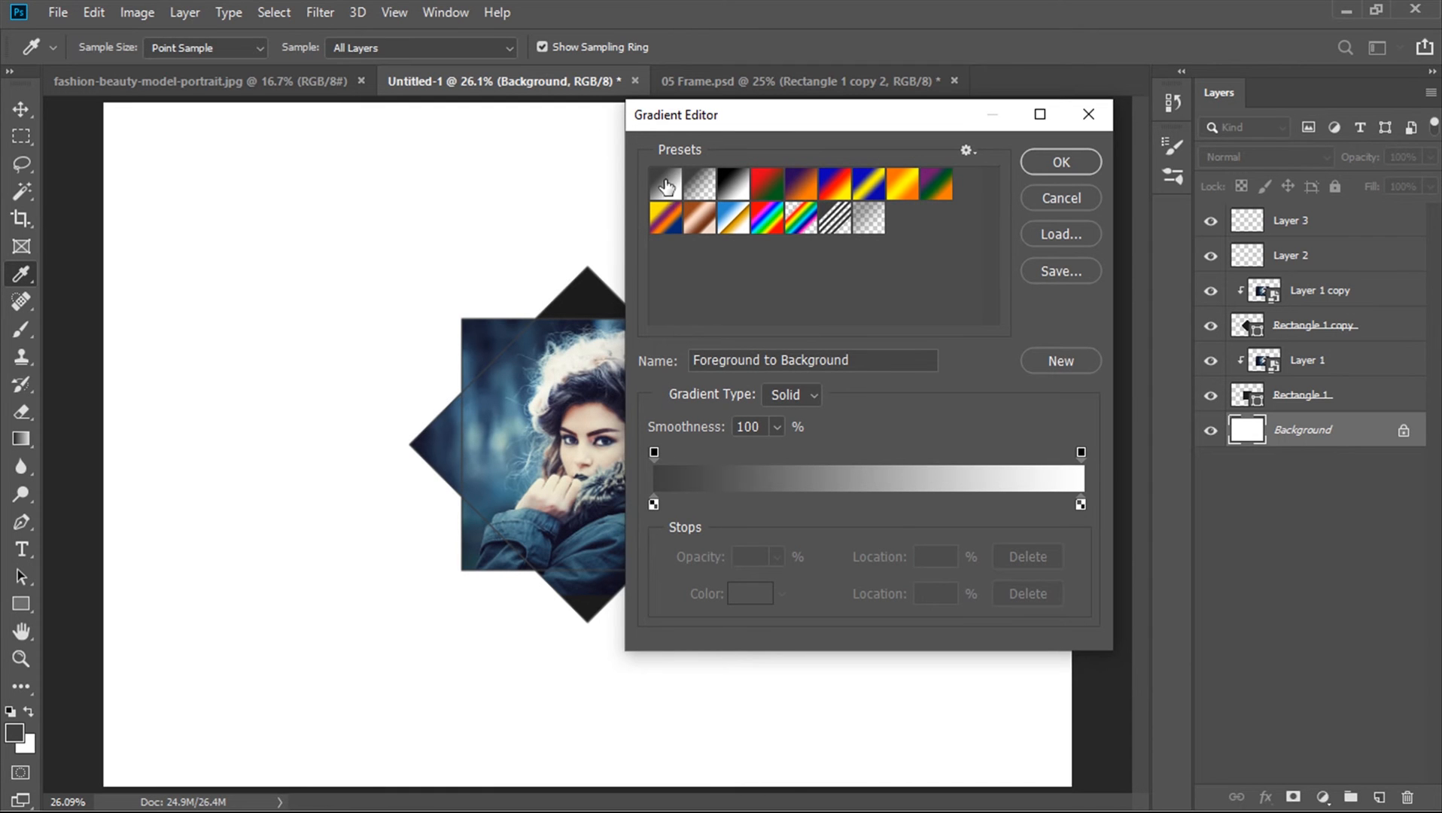
left_click(654, 504)
double_click(655, 505)
left_click_drag(729, 353, 839, 189)
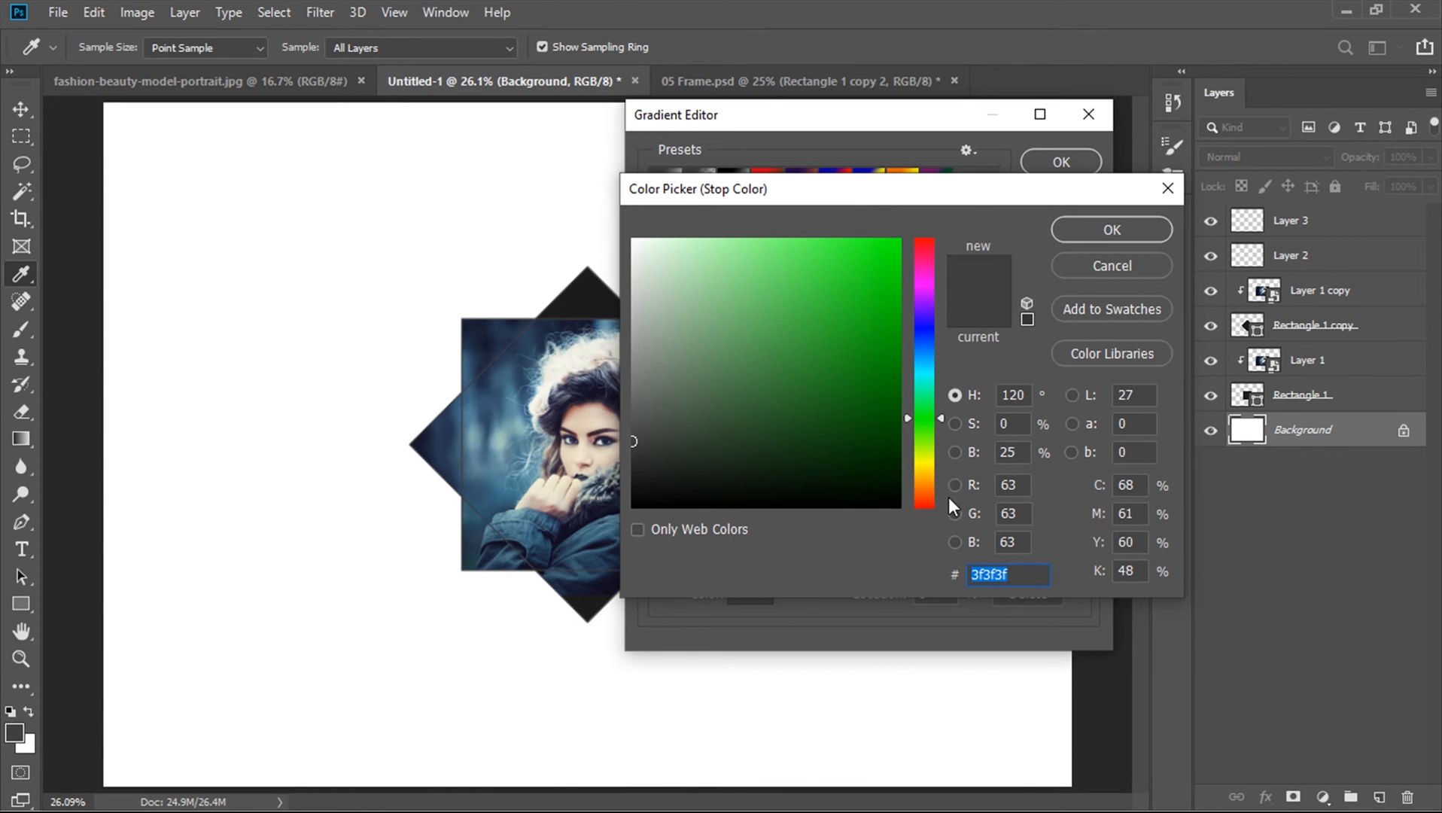
left_click_drag(926, 446, 916, 335)
left_click_drag(903, 444, 903, 490)
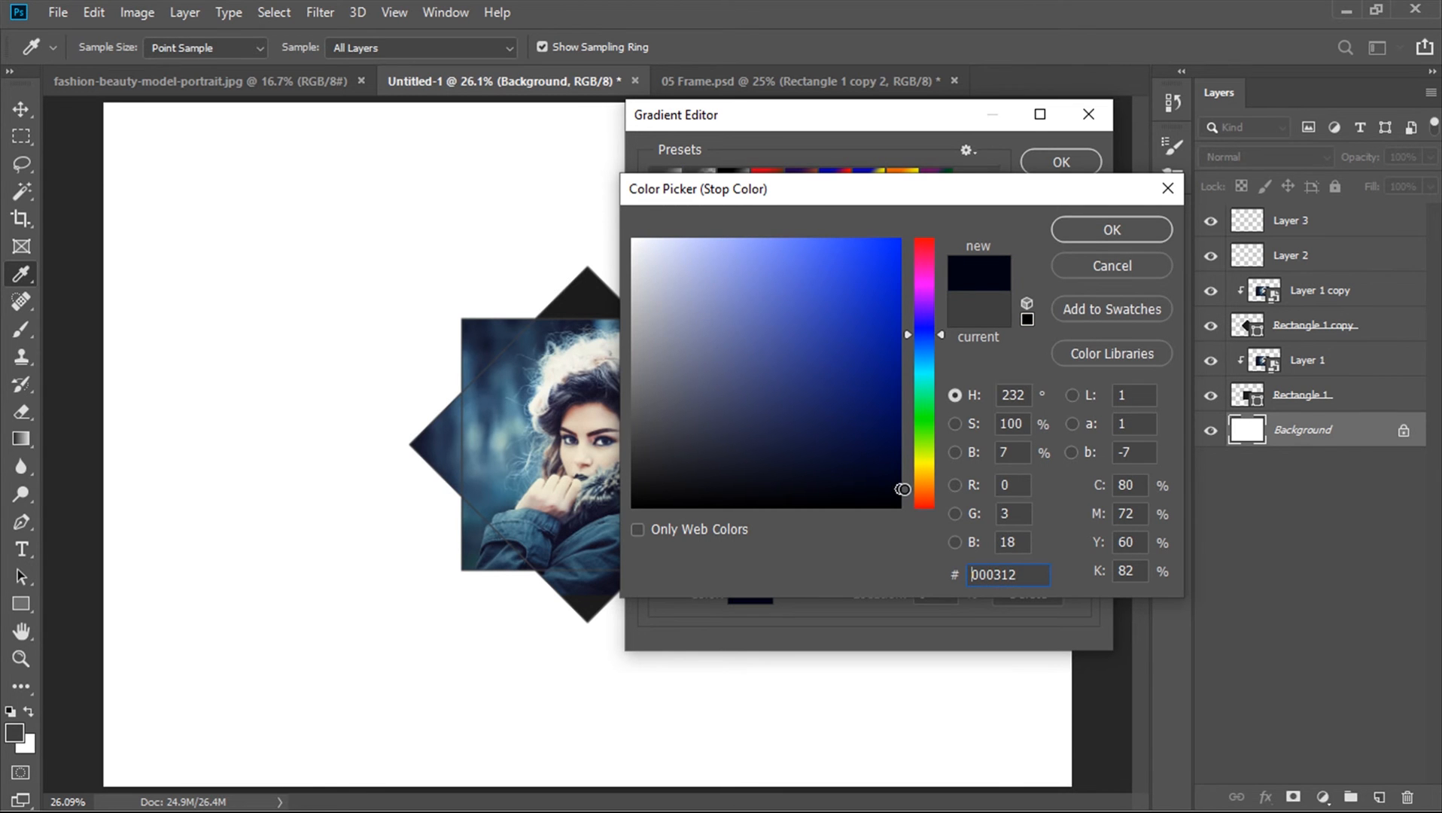
left_click(1094, 232)
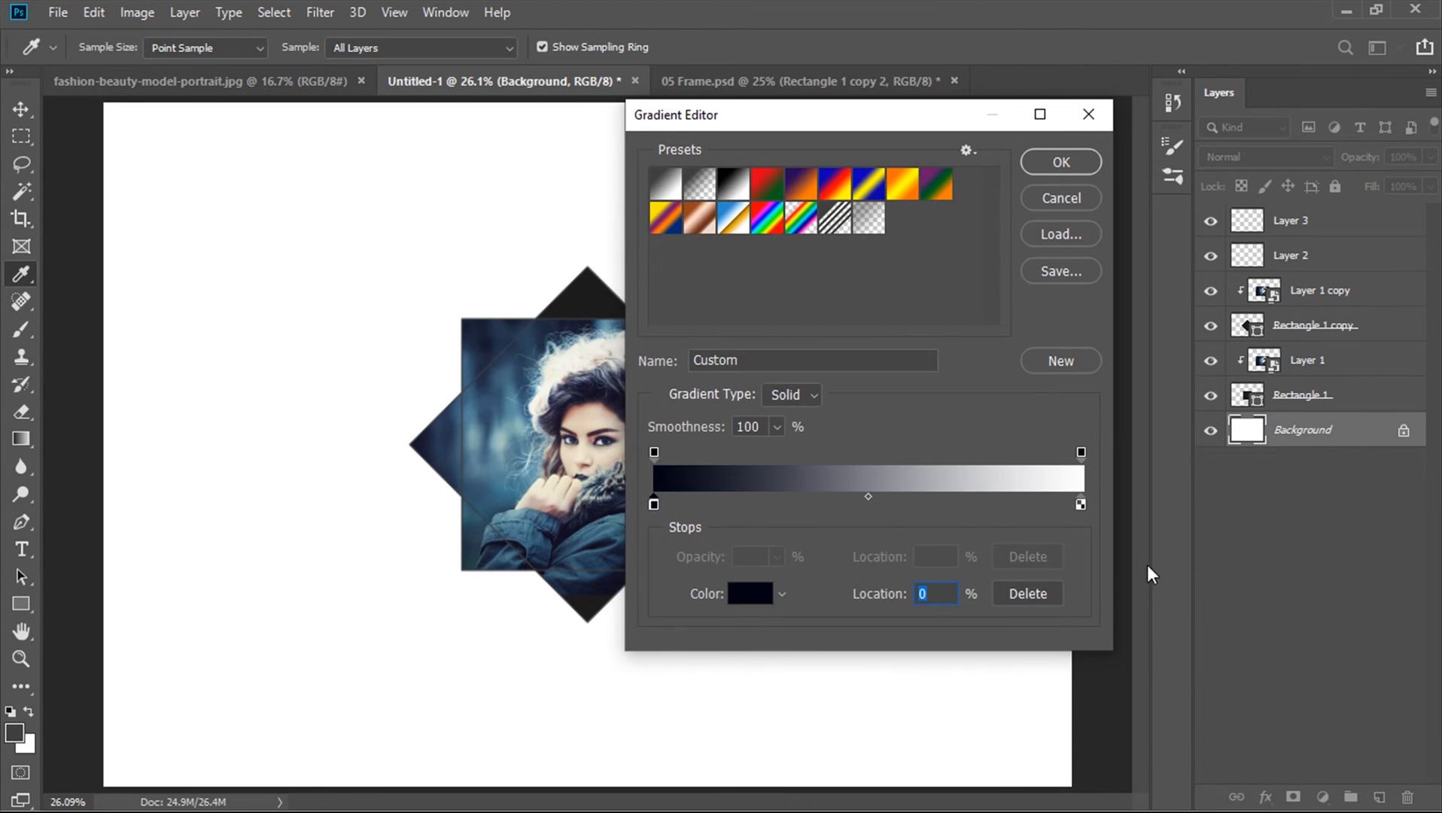
Set the right gradient colour stop to 000e42 and confirm the gradient
left_click(1082, 505)
double_click(1082, 505)
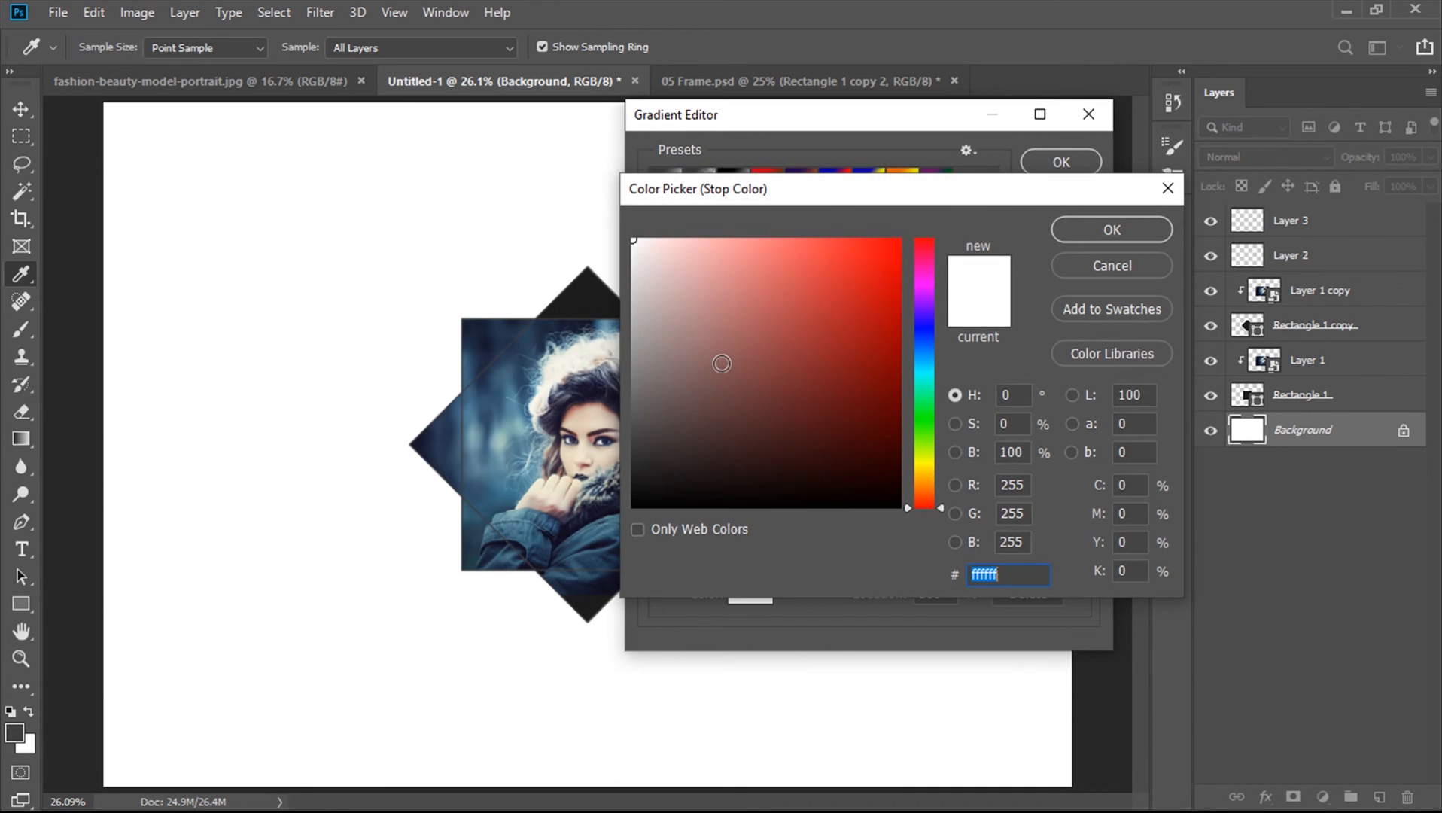
left_click(922, 457)
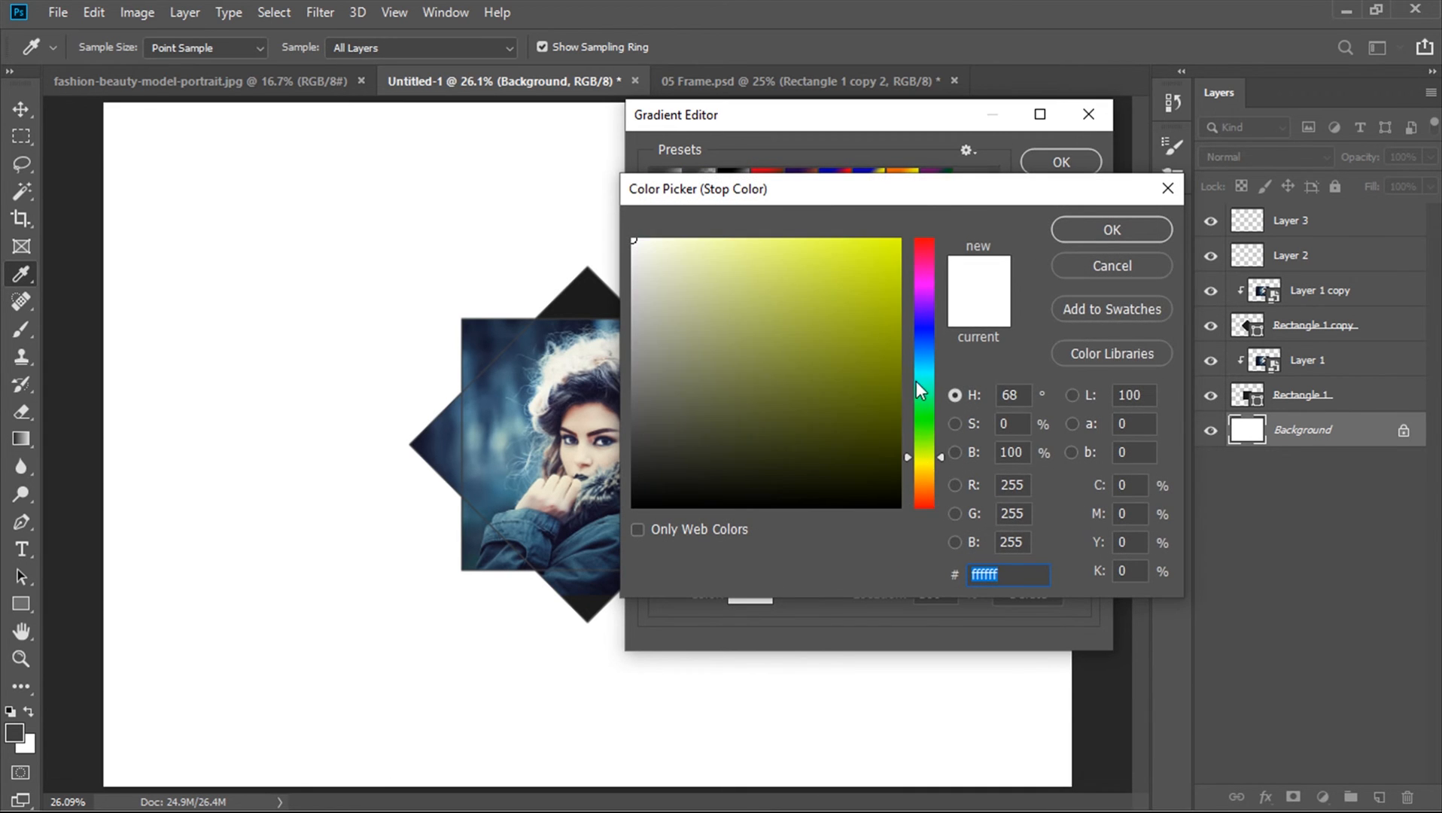
left_click(924, 338)
left_click(902, 444)
left_click_drag(902, 444, 902, 439)
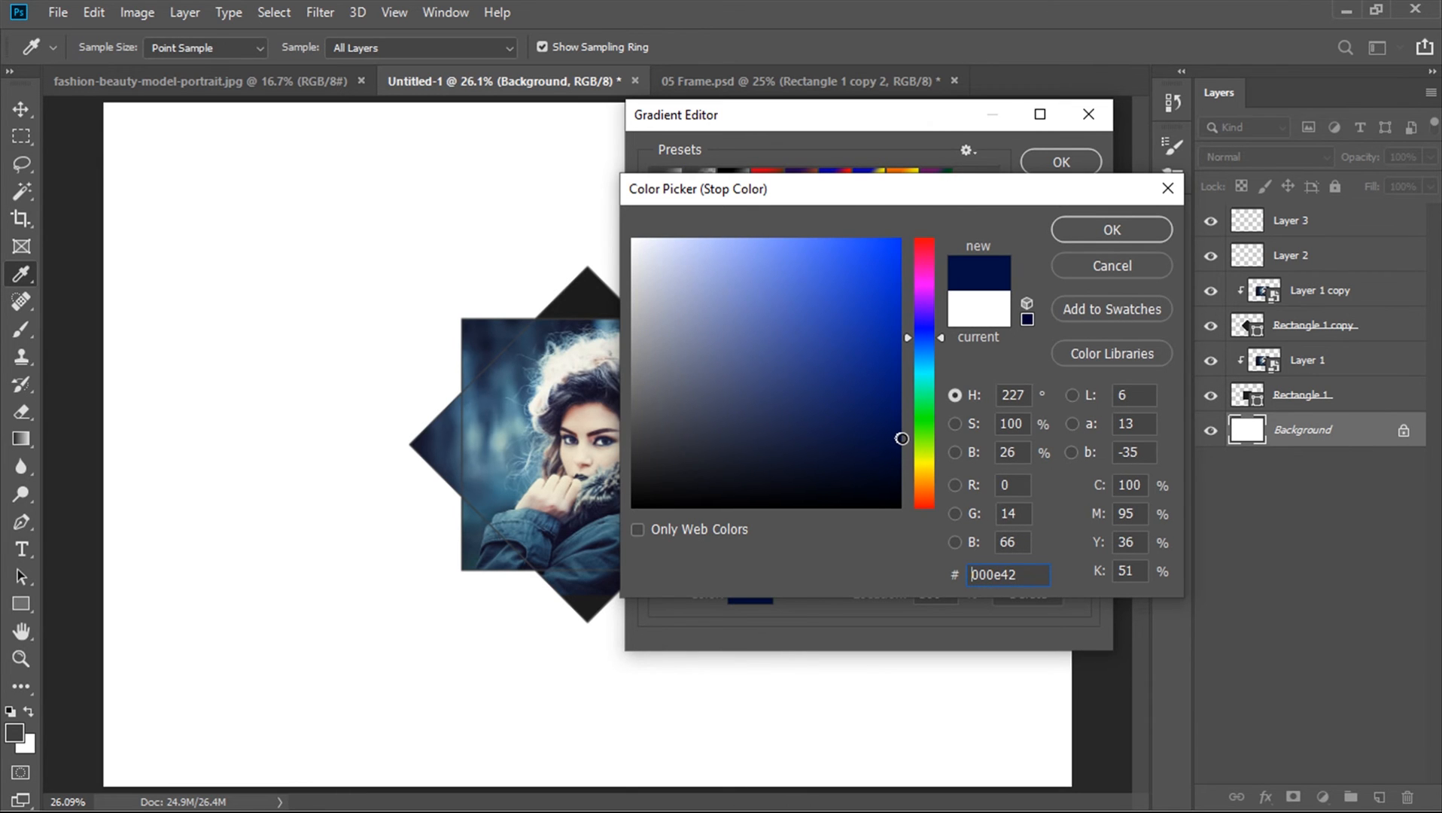
left_click(1096, 231)
left_click(1061, 163)
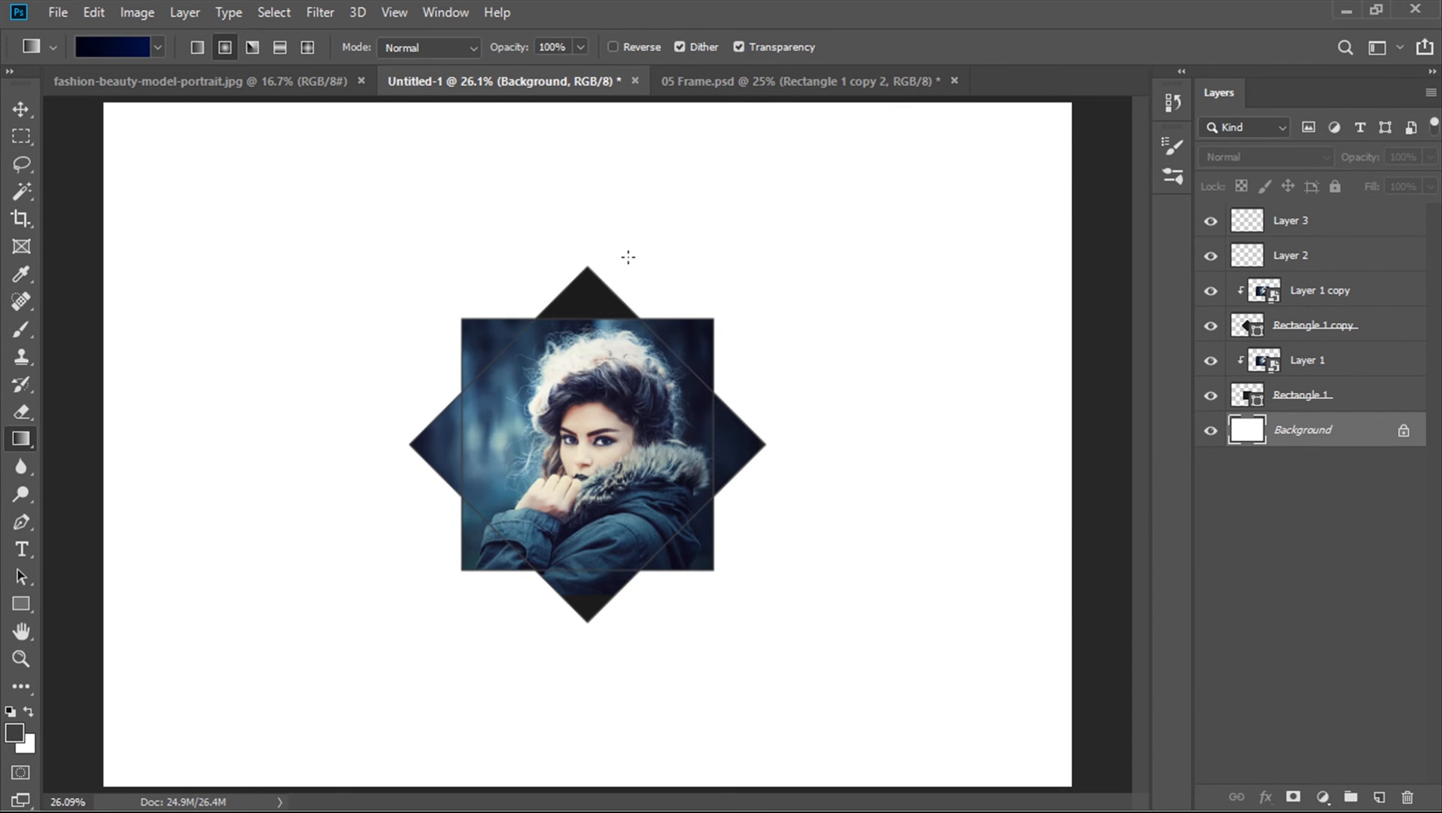
Draw a radial gradient across the background from the centre outward, then undo it
key("ctrl+minus")
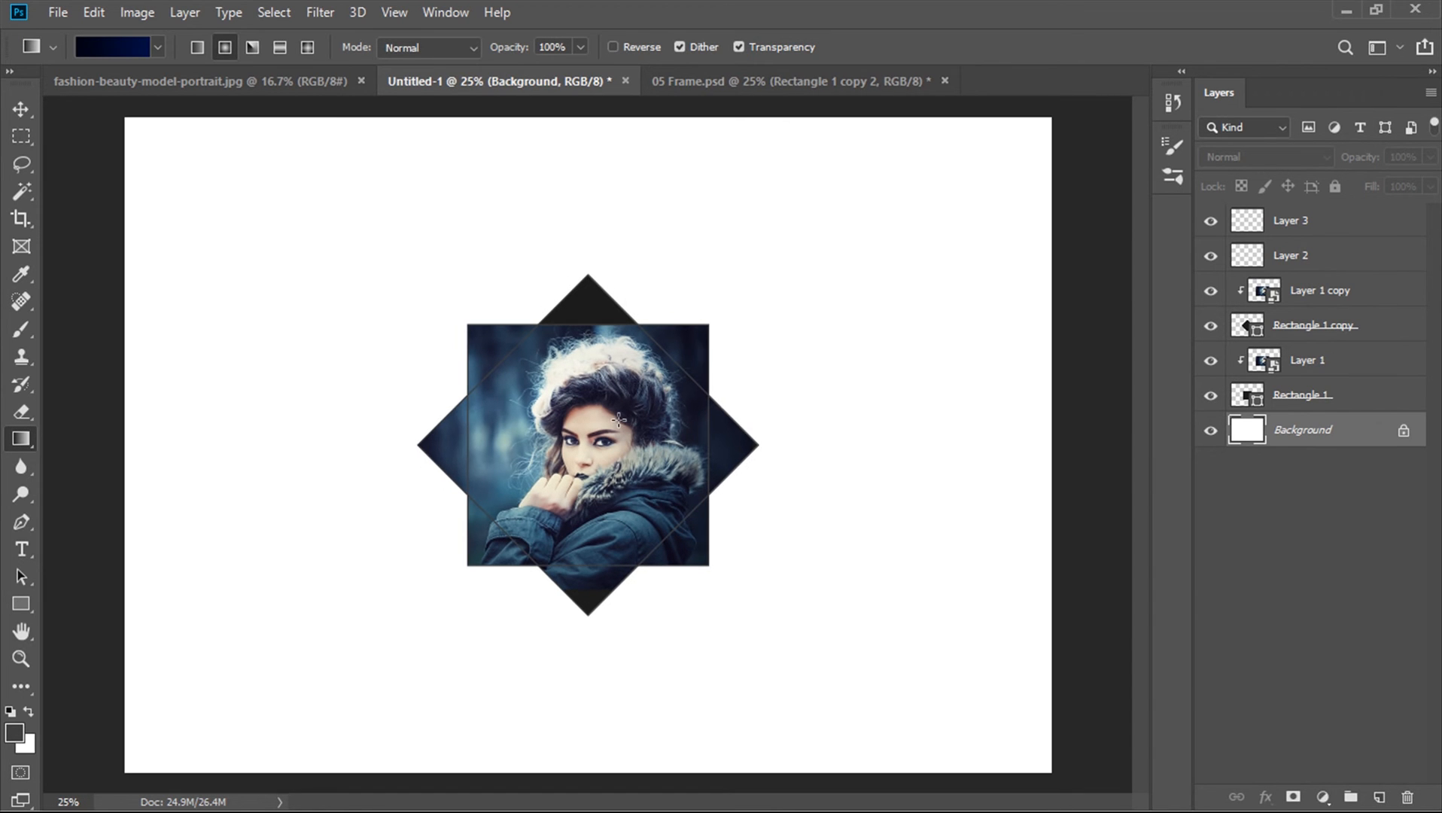
left_click(226, 49)
left_click_drag(623, 463, 1071, 769)
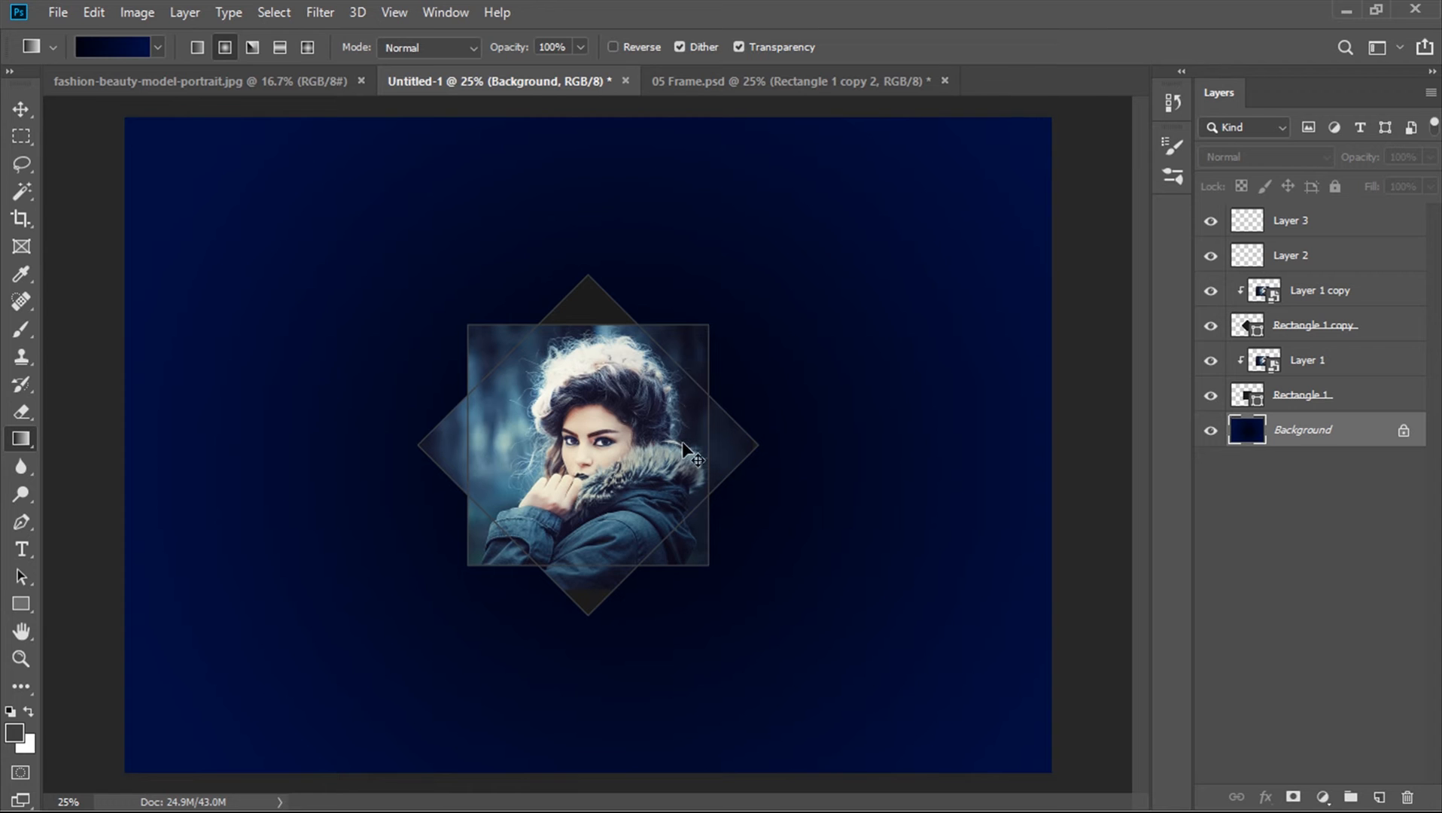
key("ctrl+z")
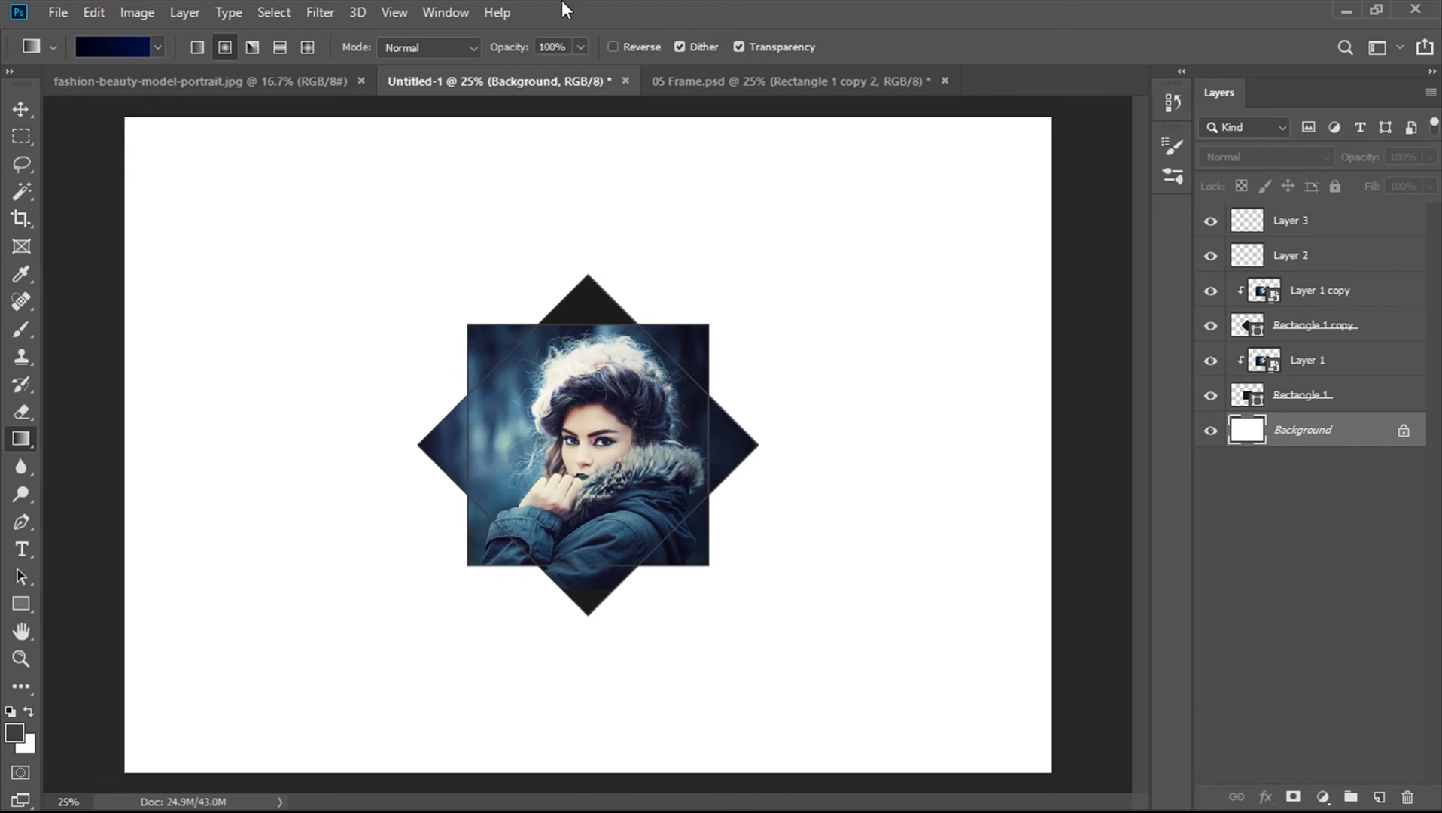
Enable Reverse and draw the radial gradient again from the photo's centre towards the lower right corner
left_click(613, 47)
left_click_drag(587, 435, 959, 725)
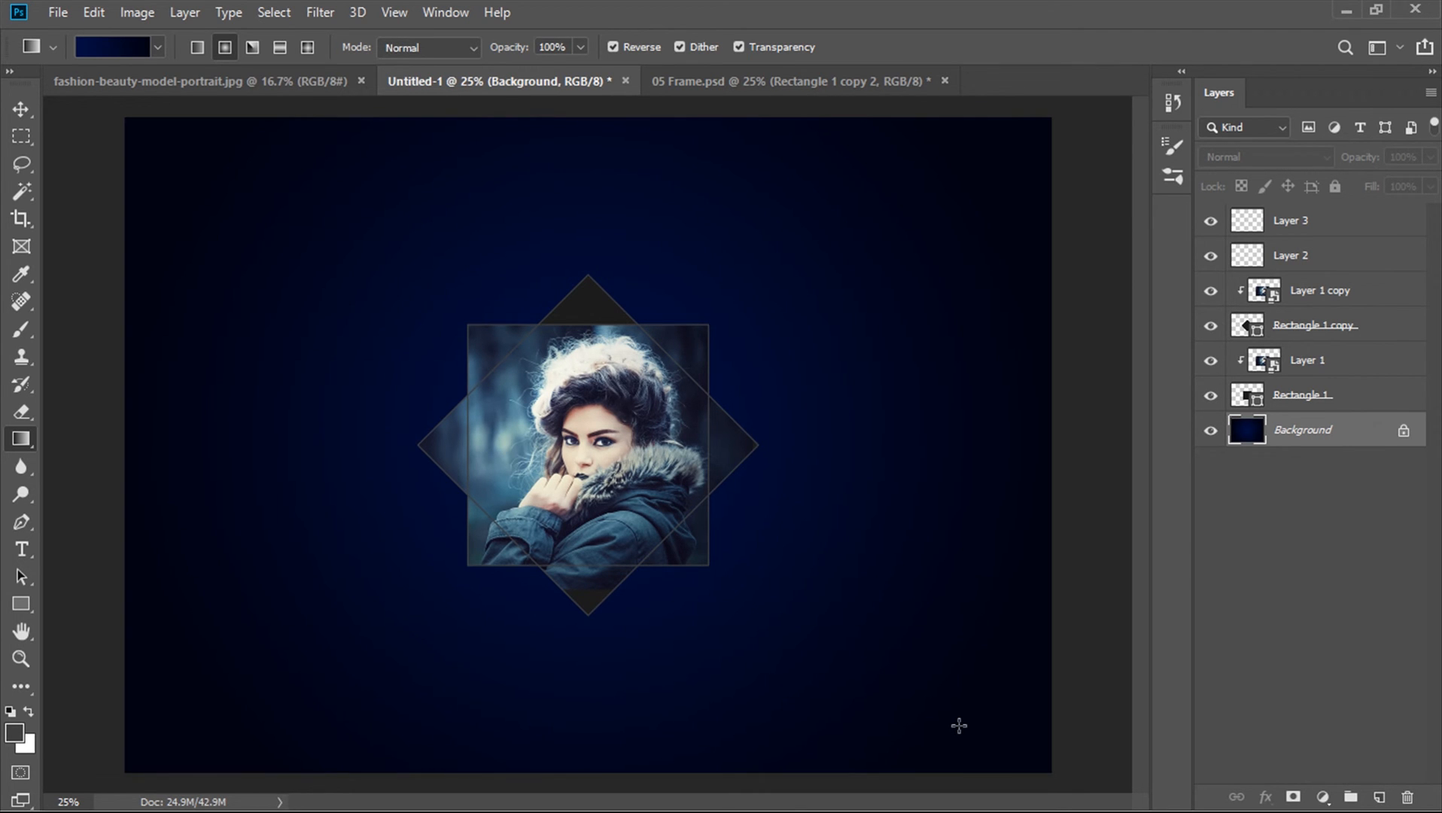
Apply Hue/Saturation to the background, setting Hue to -21
key("ctrl+u")
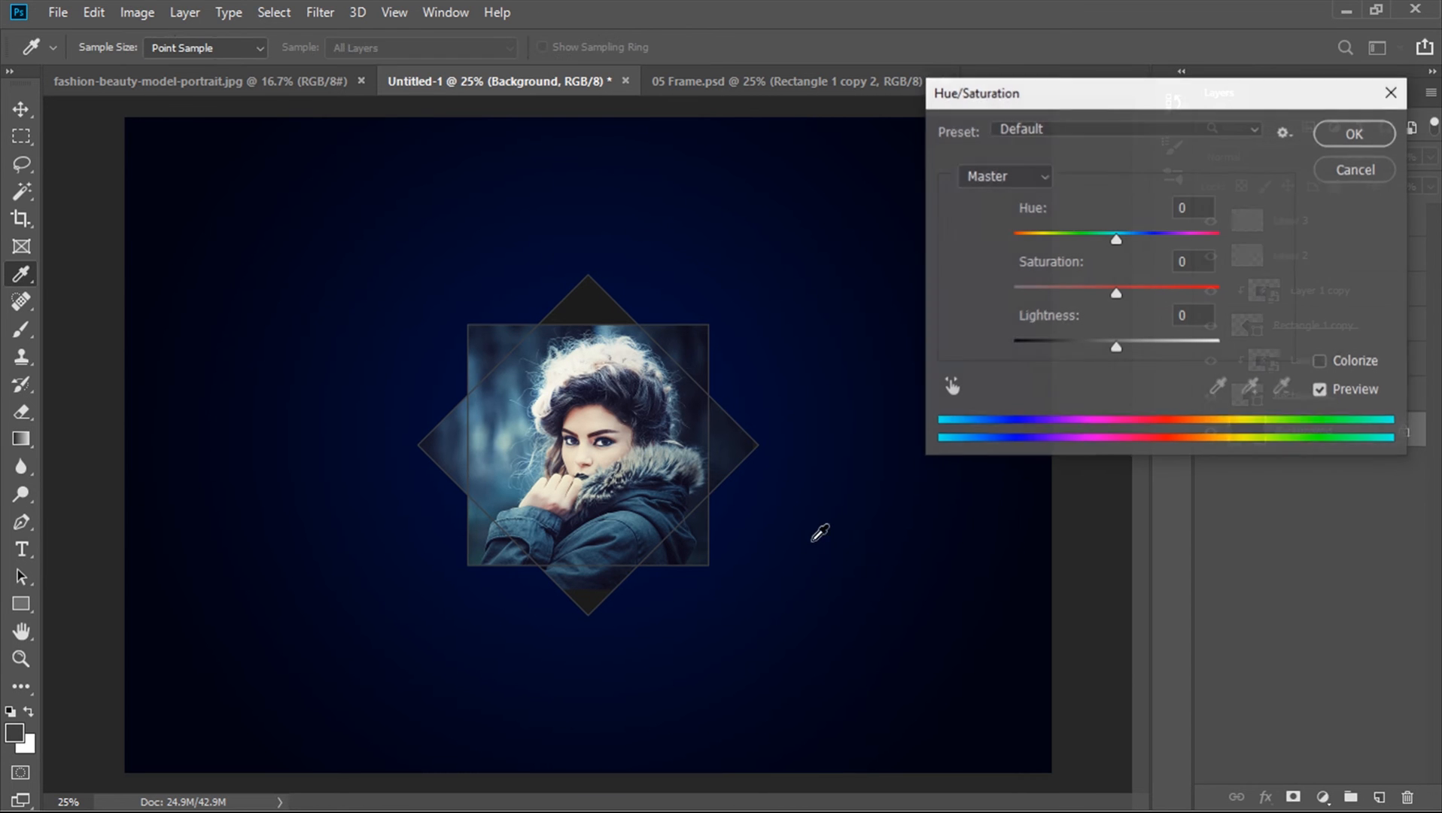
left_click_drag(1117, 239, 1095, 238)
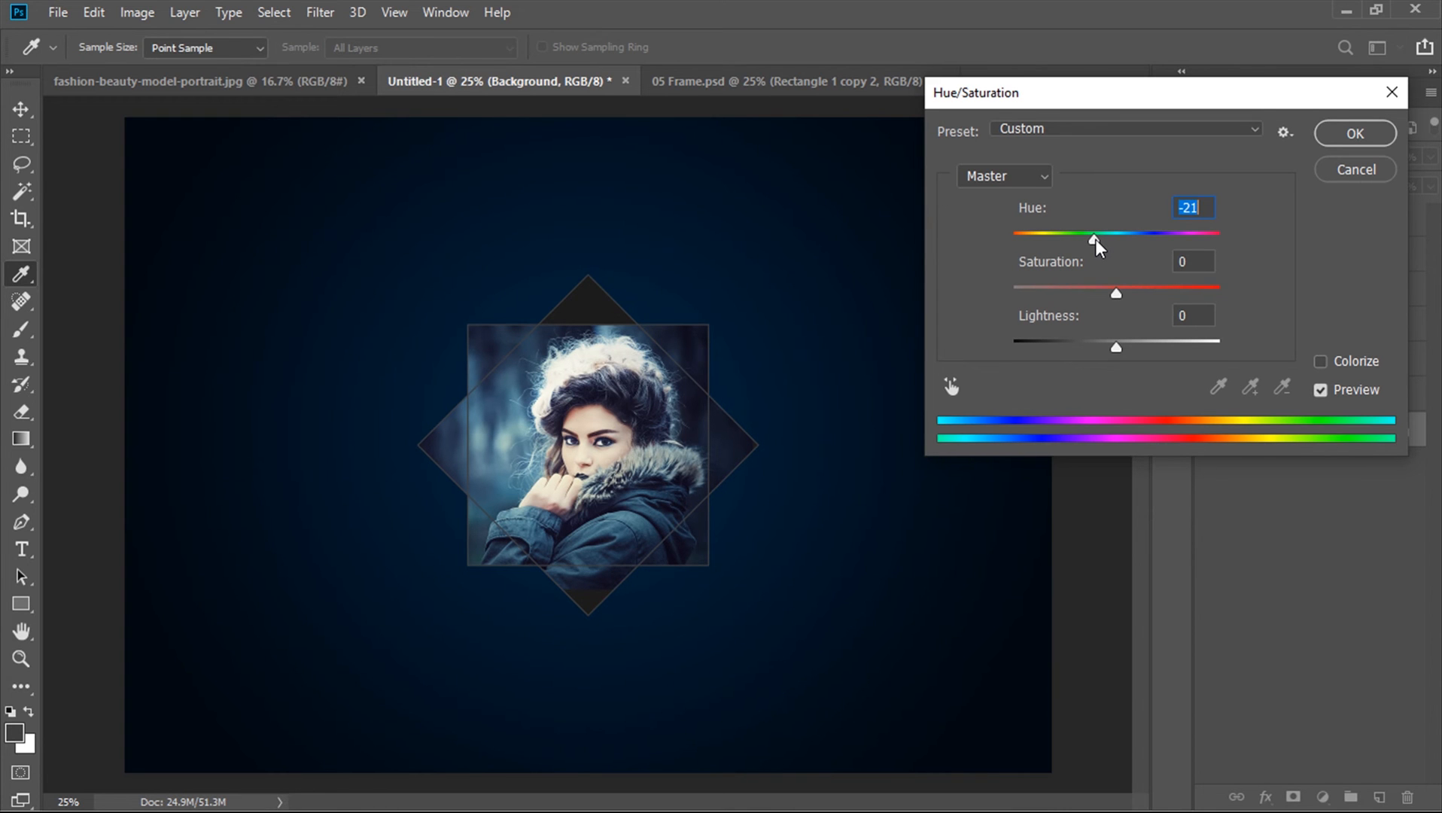
key("Return")
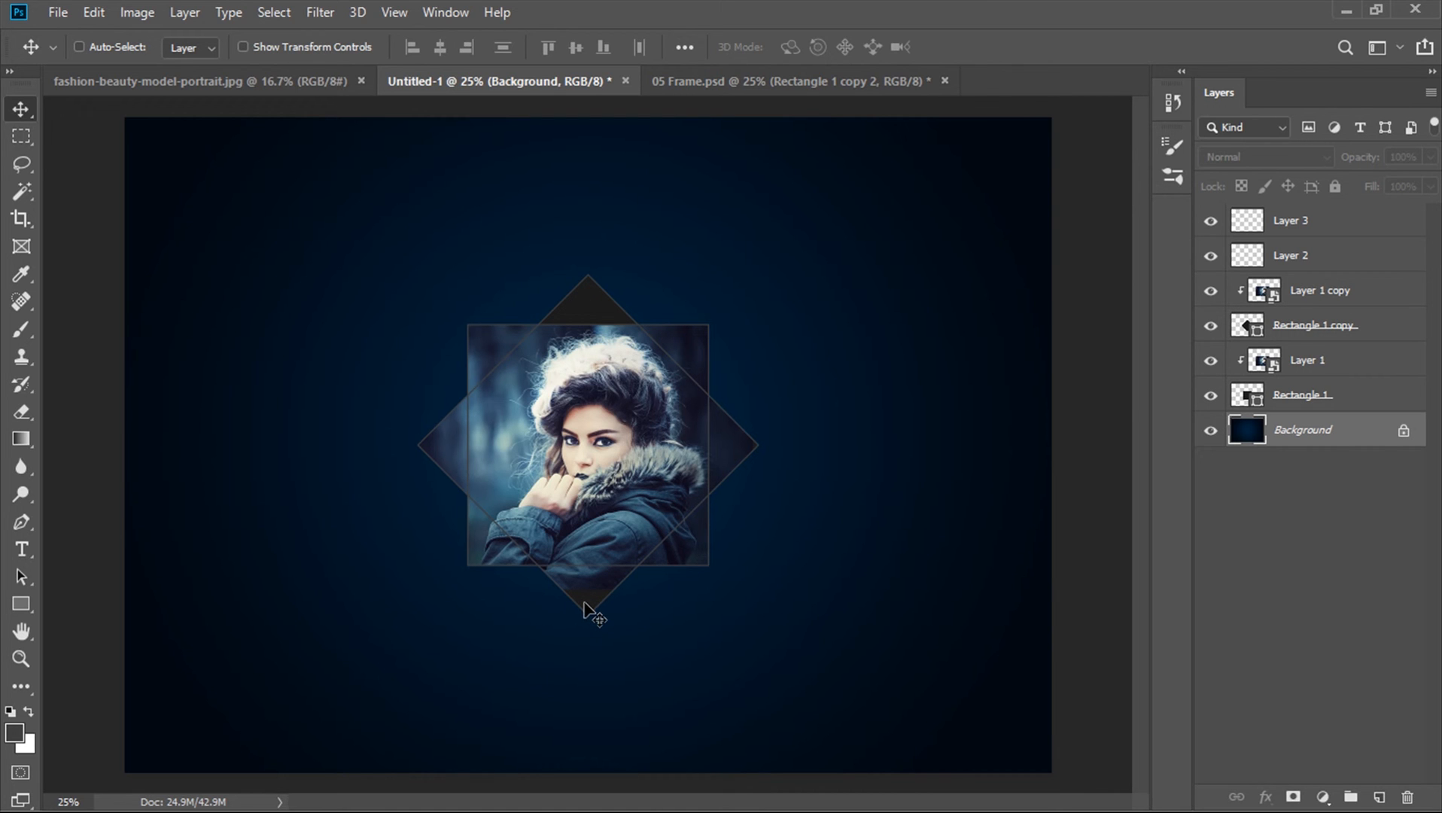
Scale the clipped portrait in Layer 1 copy to about 132% and reposition it within its diamond shape
left_click(1212, 361)
left_click(1212, 362)
left_click(1297, 369)
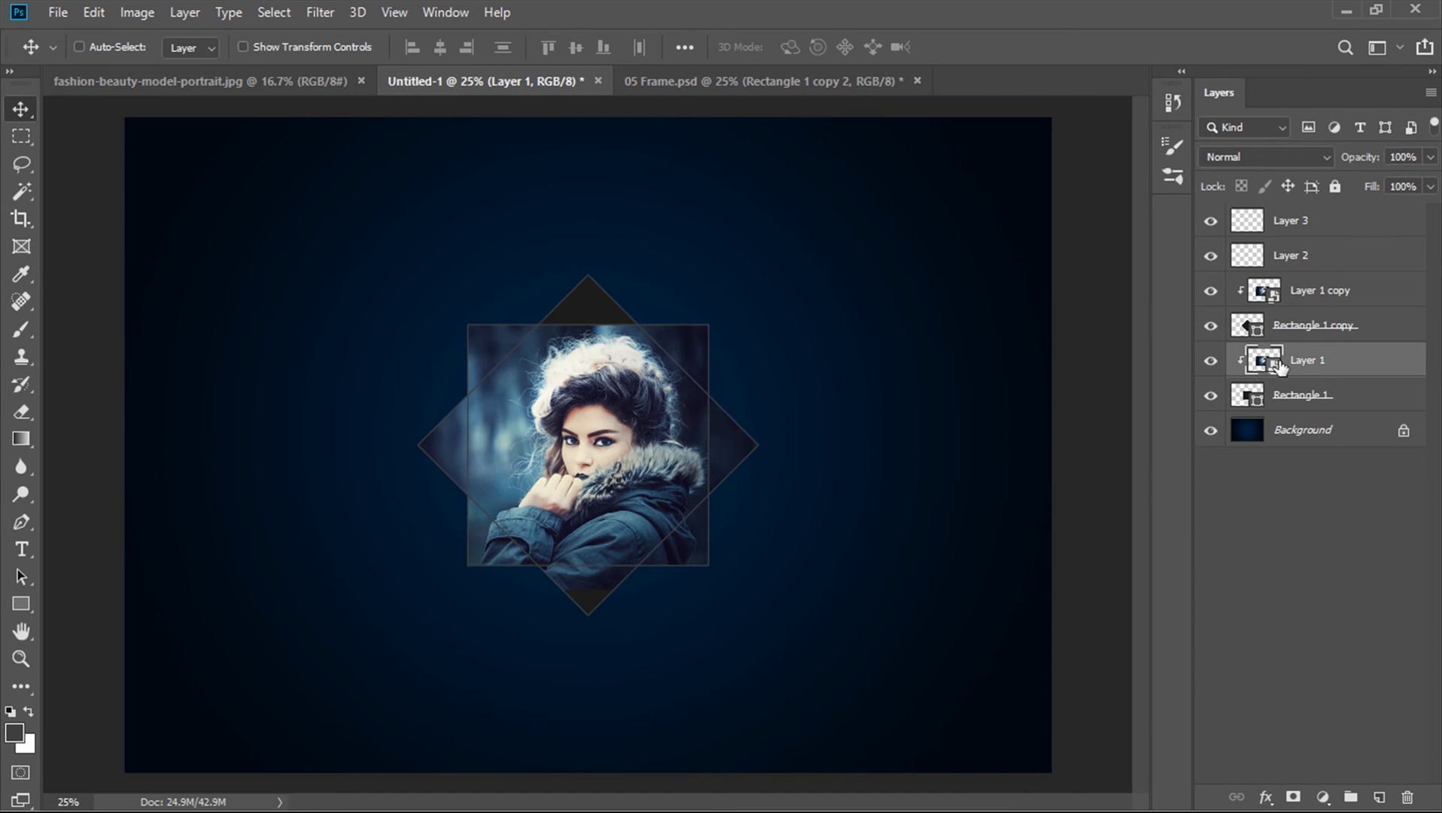
left_click_drag(753, 324, 822, 284)
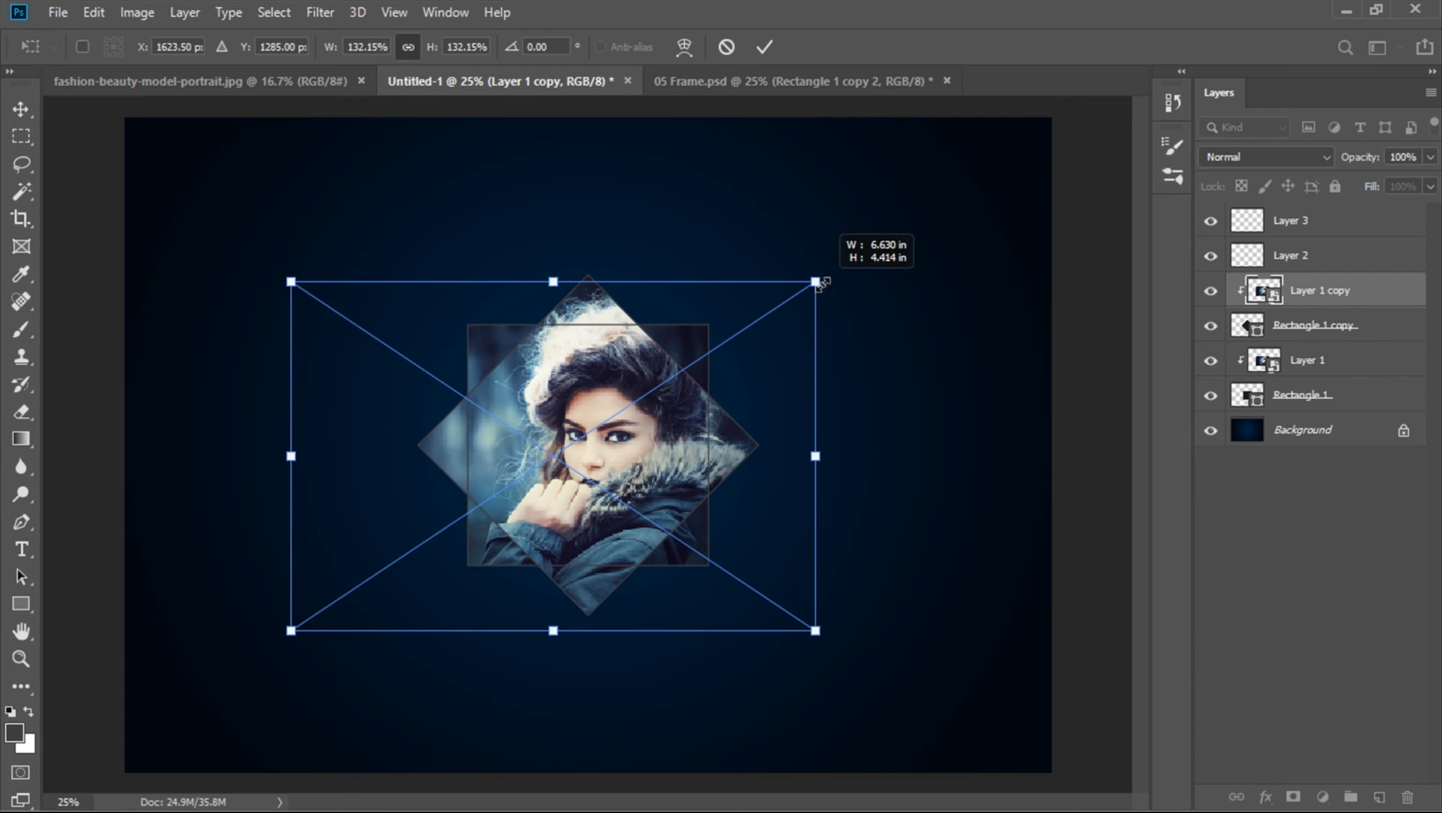
left_click_drag(697, 347, 684, 350)
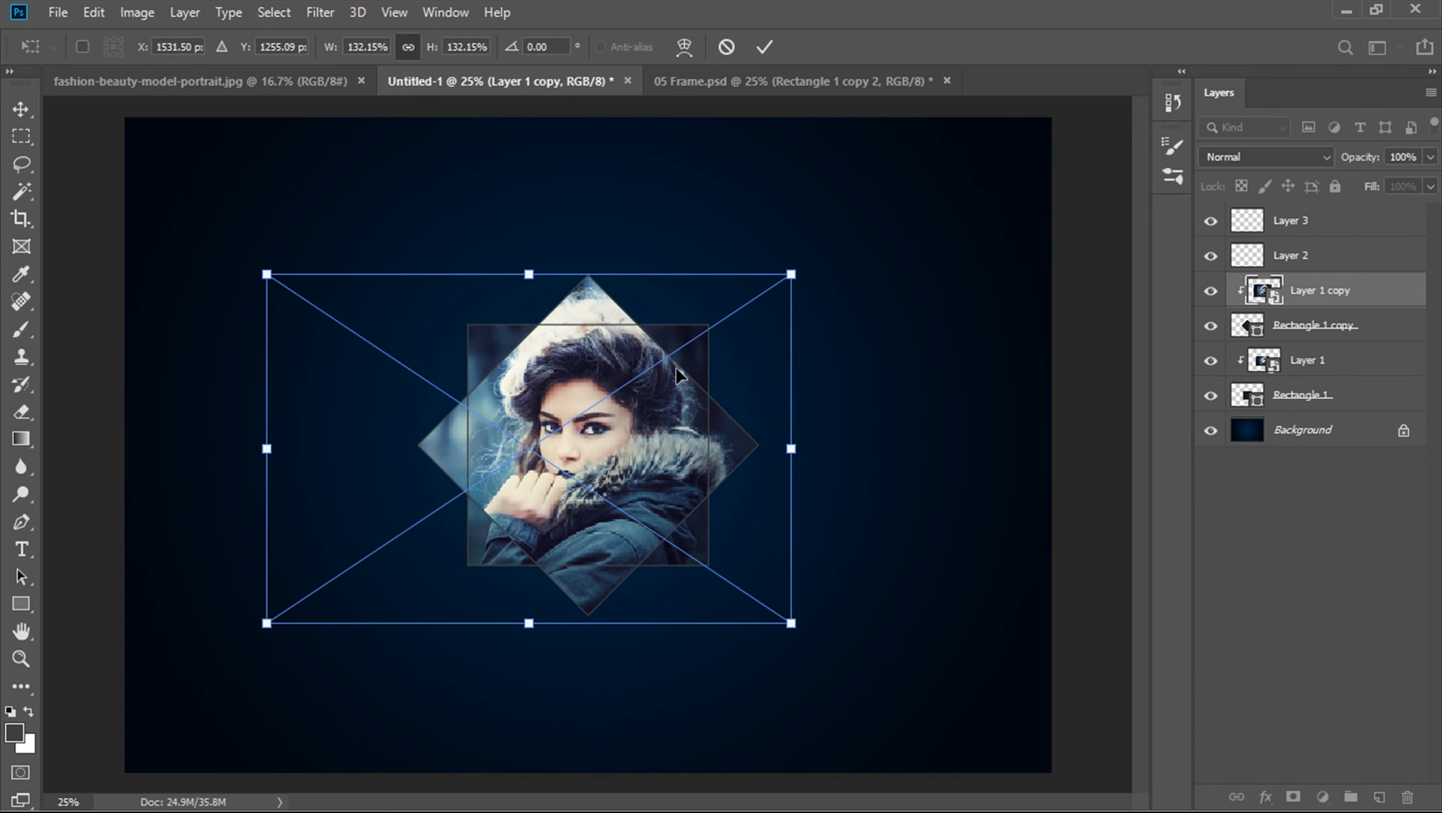
key("Return")
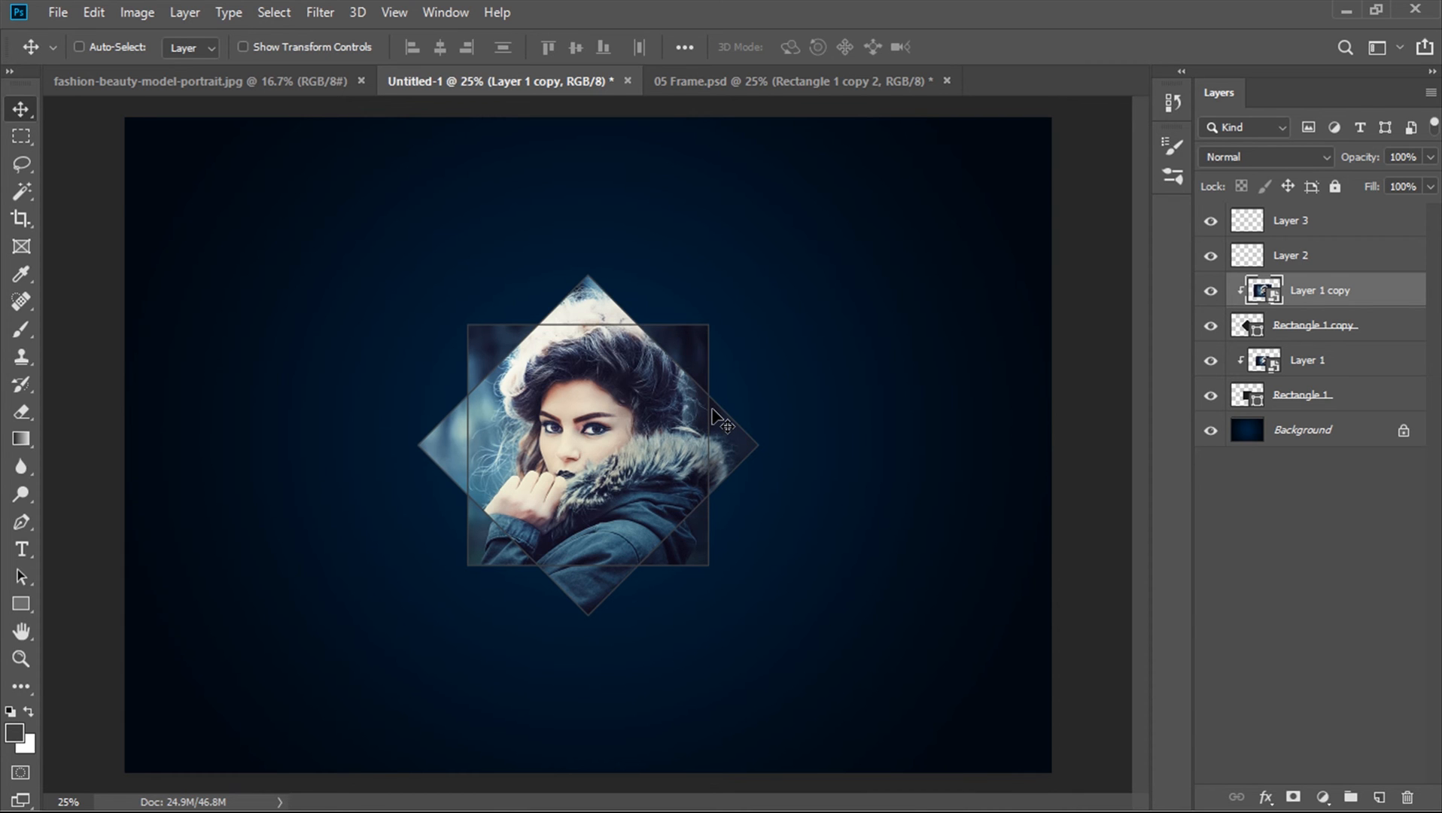
Open the Layer 1 copy smart object's contents and open pexels-photo-108089 from the Photo For Style folder
double_click(1278, 294)
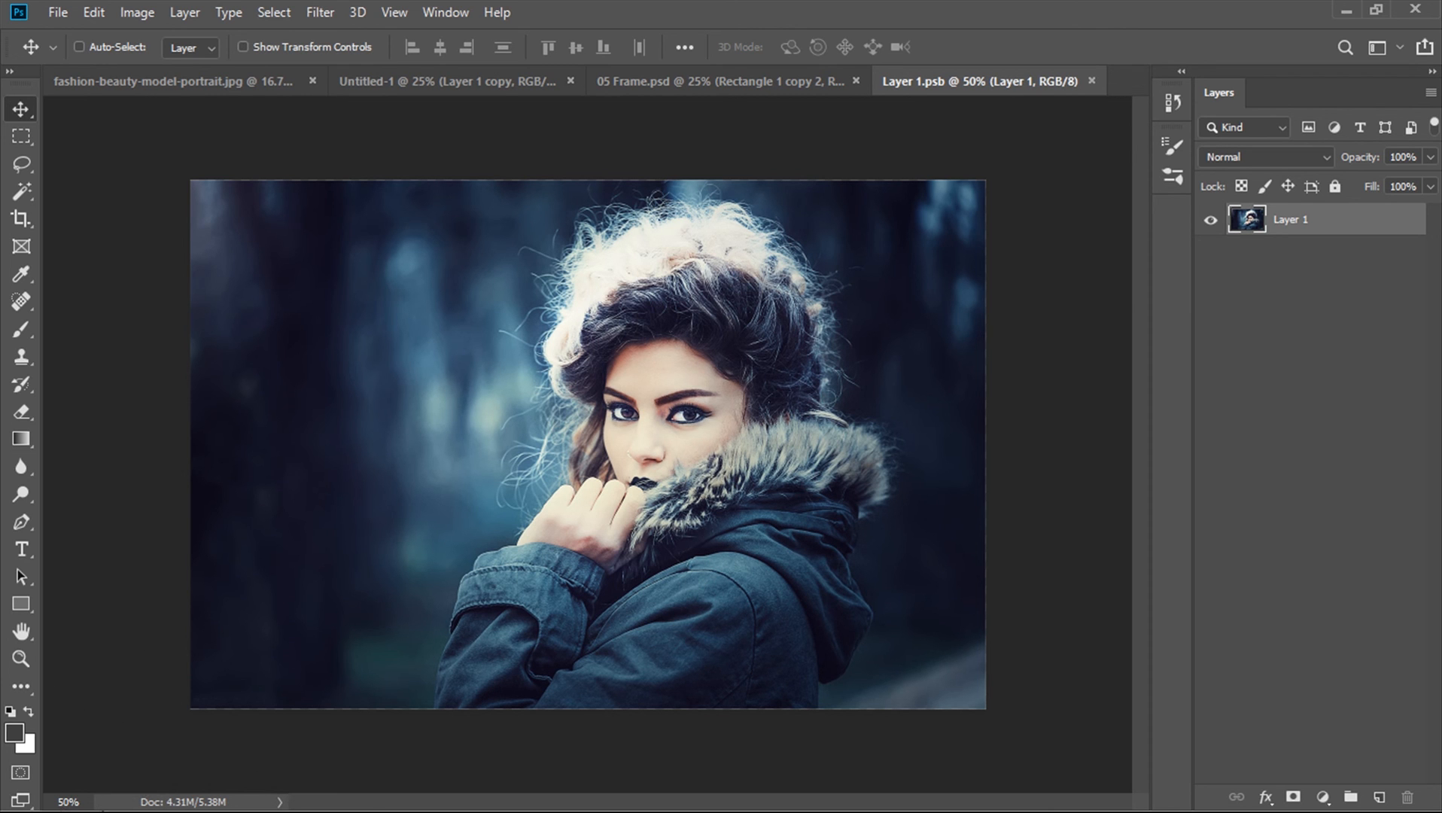
key("super+d")
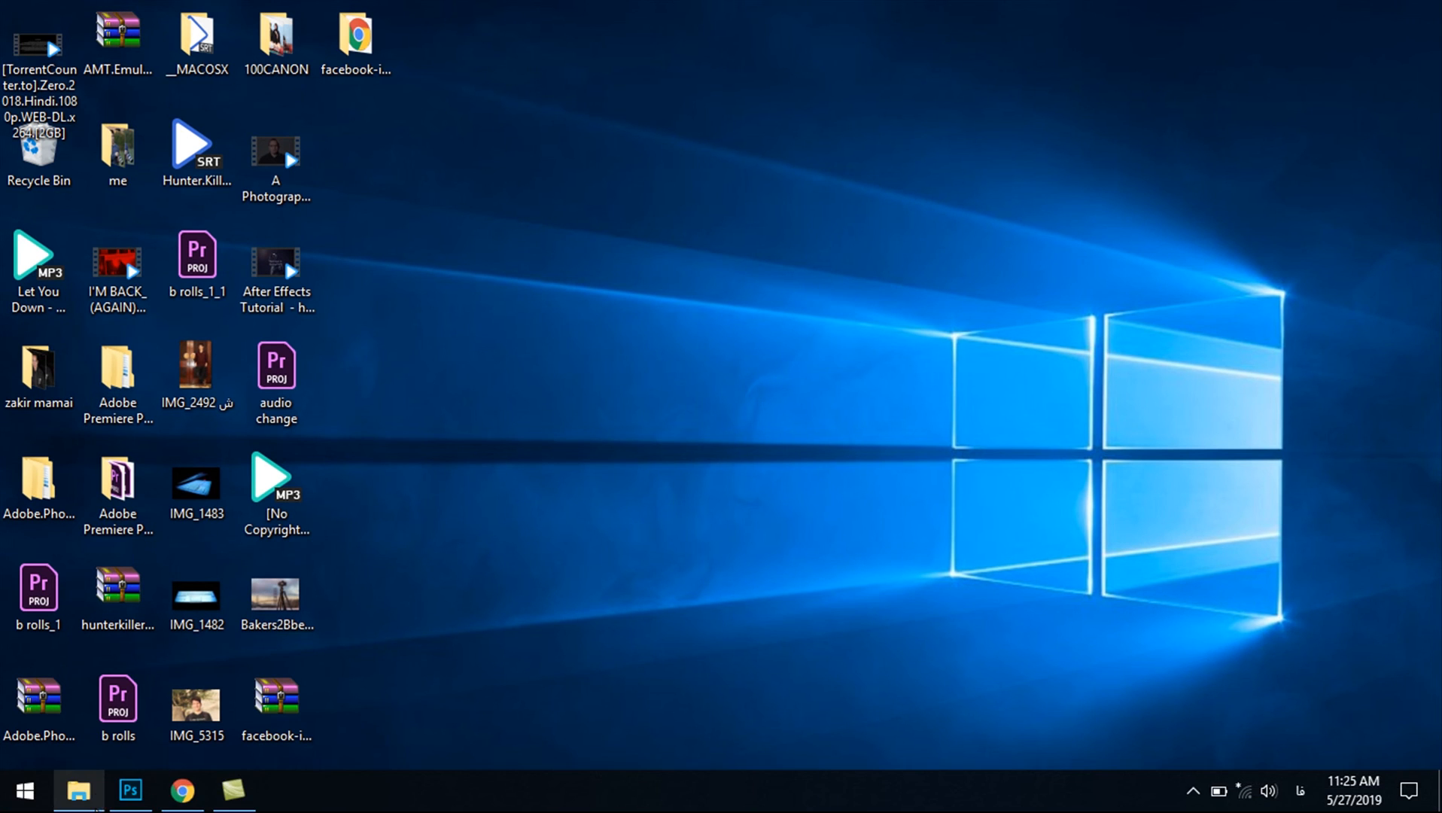
left_click(95, 798)
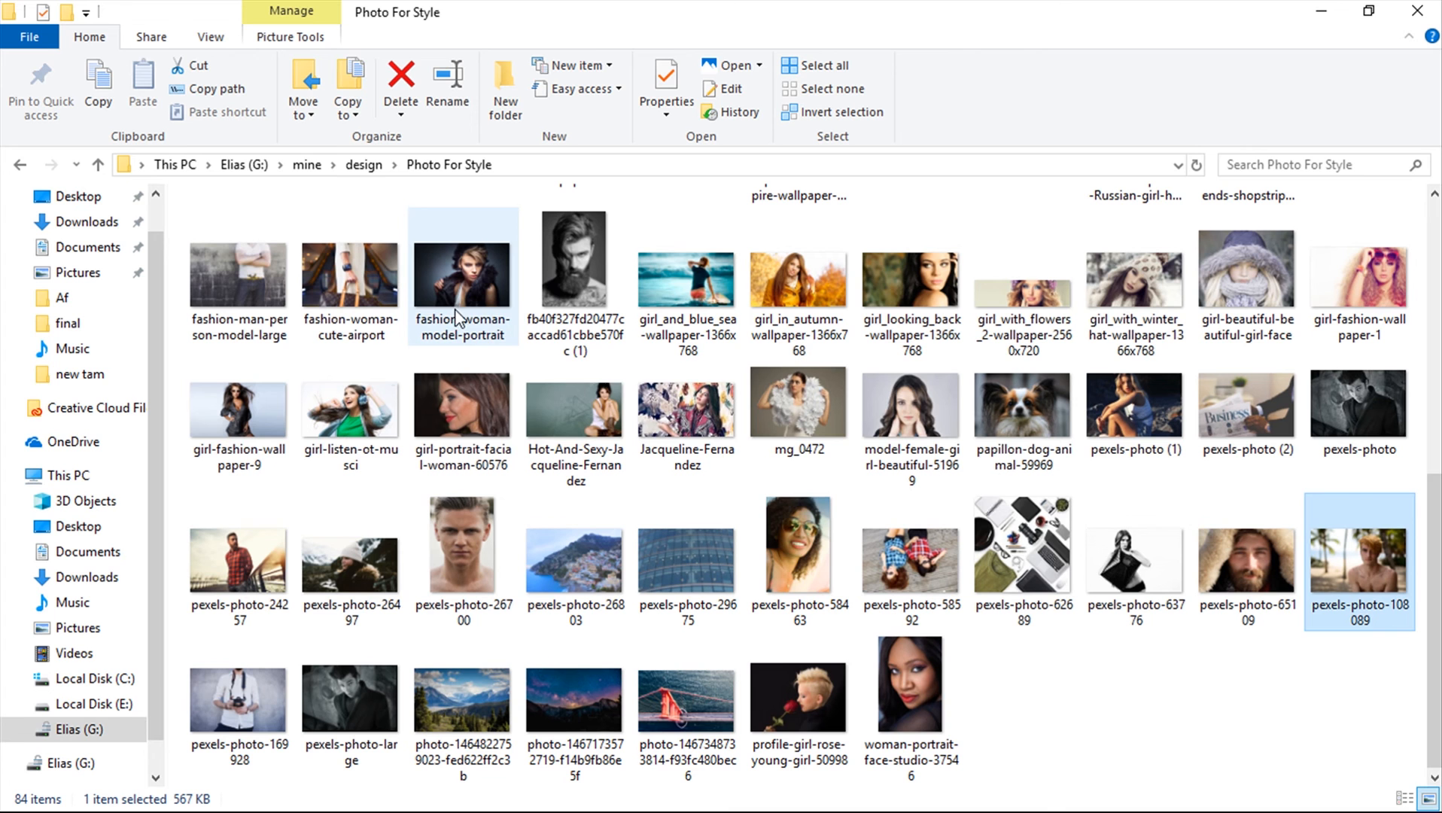
left_click_drag(1337, 563, 725, 10)
key("super+d")
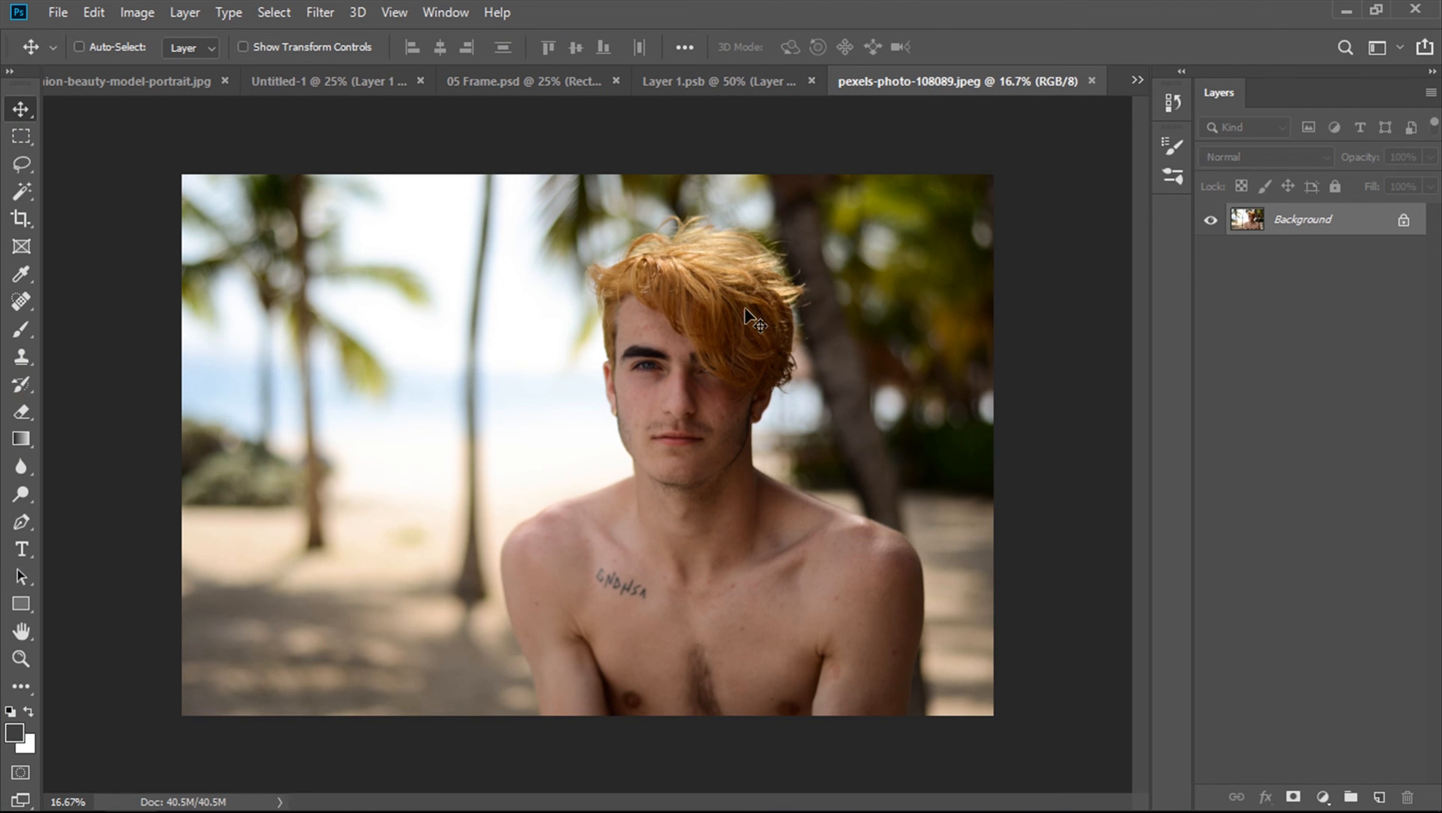
Drag the man's photo into the smart object document as a new layer and scale it down to fit the canvas
left_click_drag(747, 316, 695, 319)
left_click_drag(750, 380, 484, 406)
key("ctrl+minus")
key("ctrl+minus")
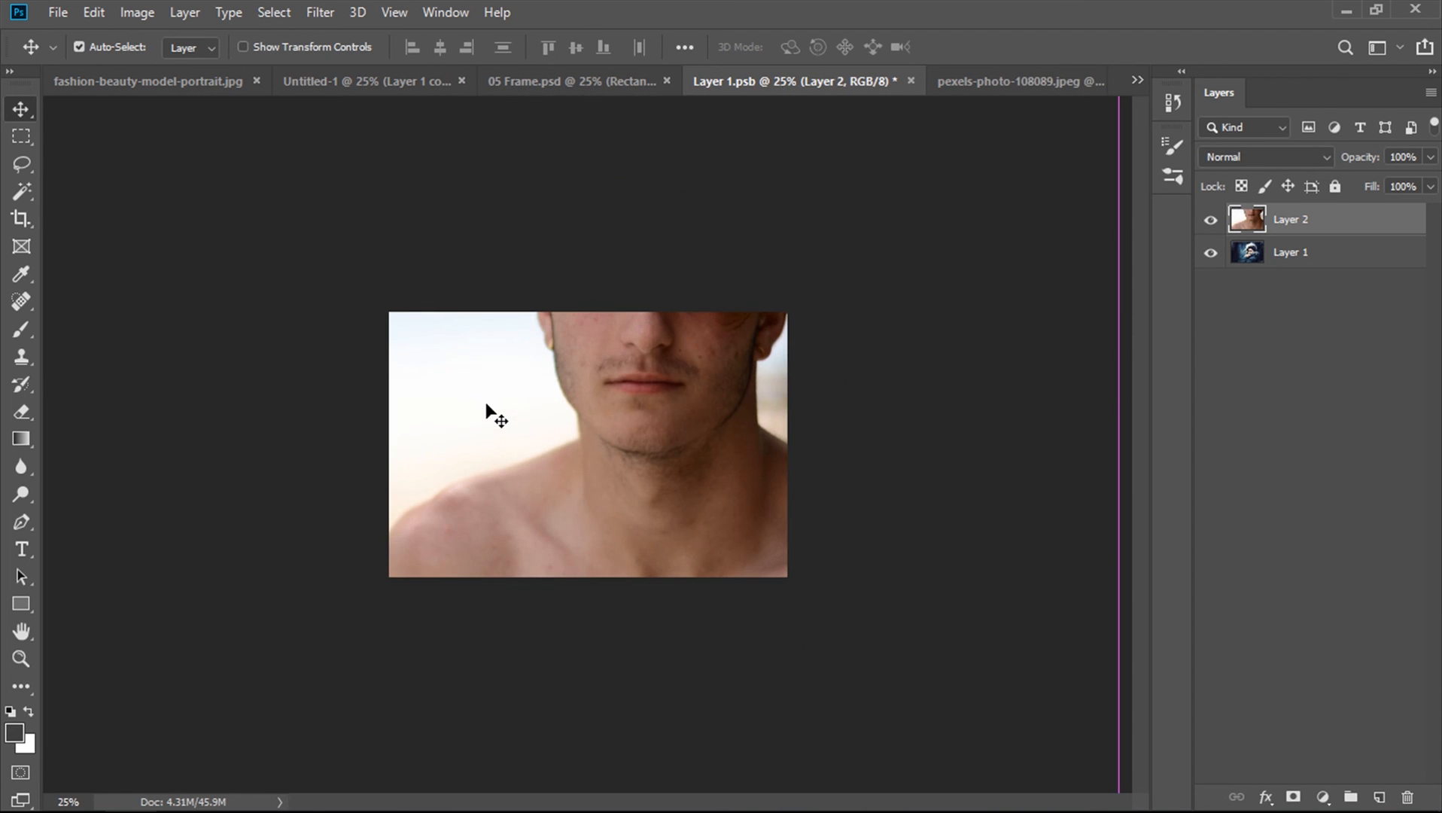
key("ctrl+t")
key("ctrl+minus")
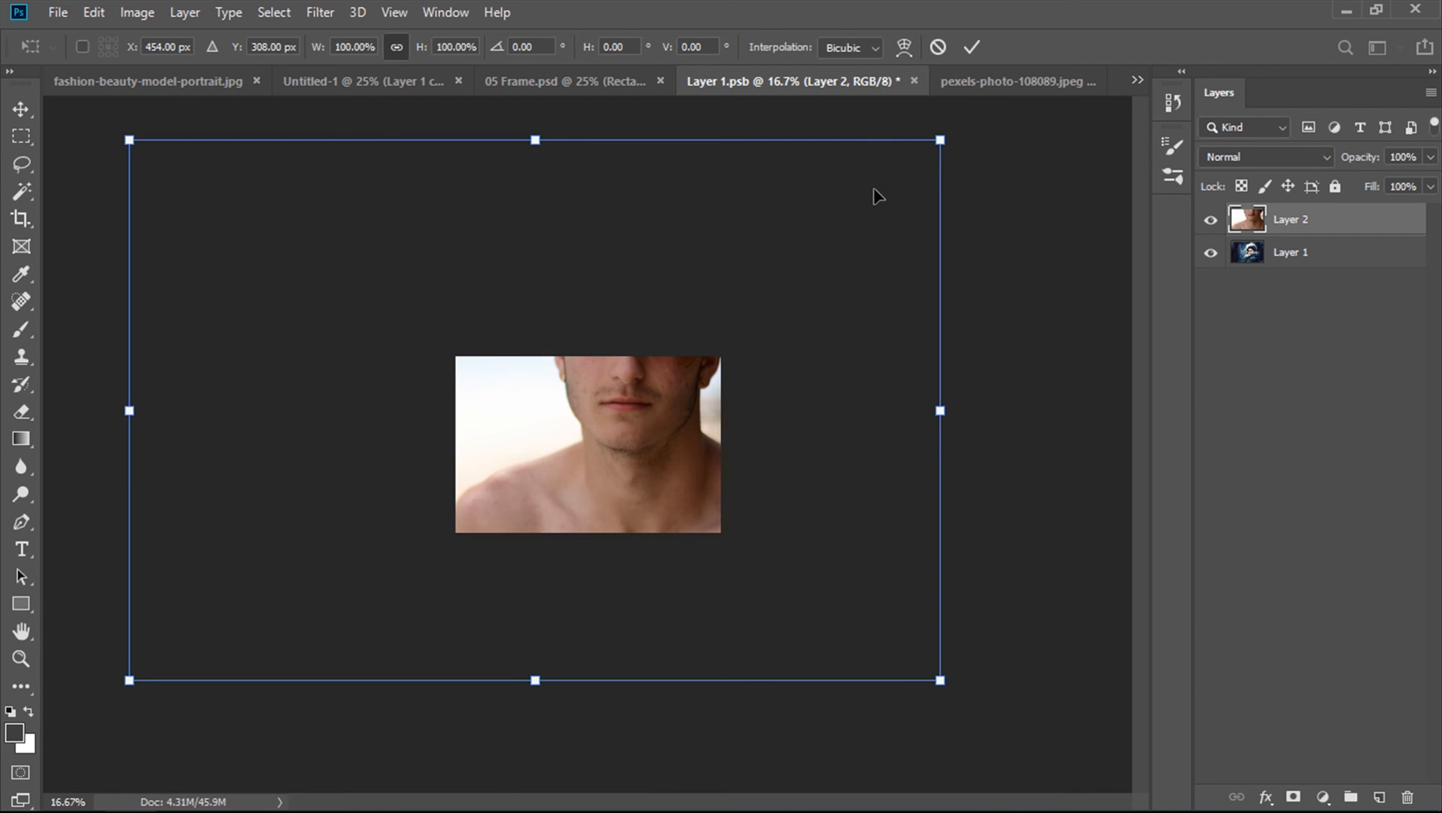
left_click_drag(937, 147, 686, 316)
left_click_drag(631, 404, 684, 438)
key("Return")
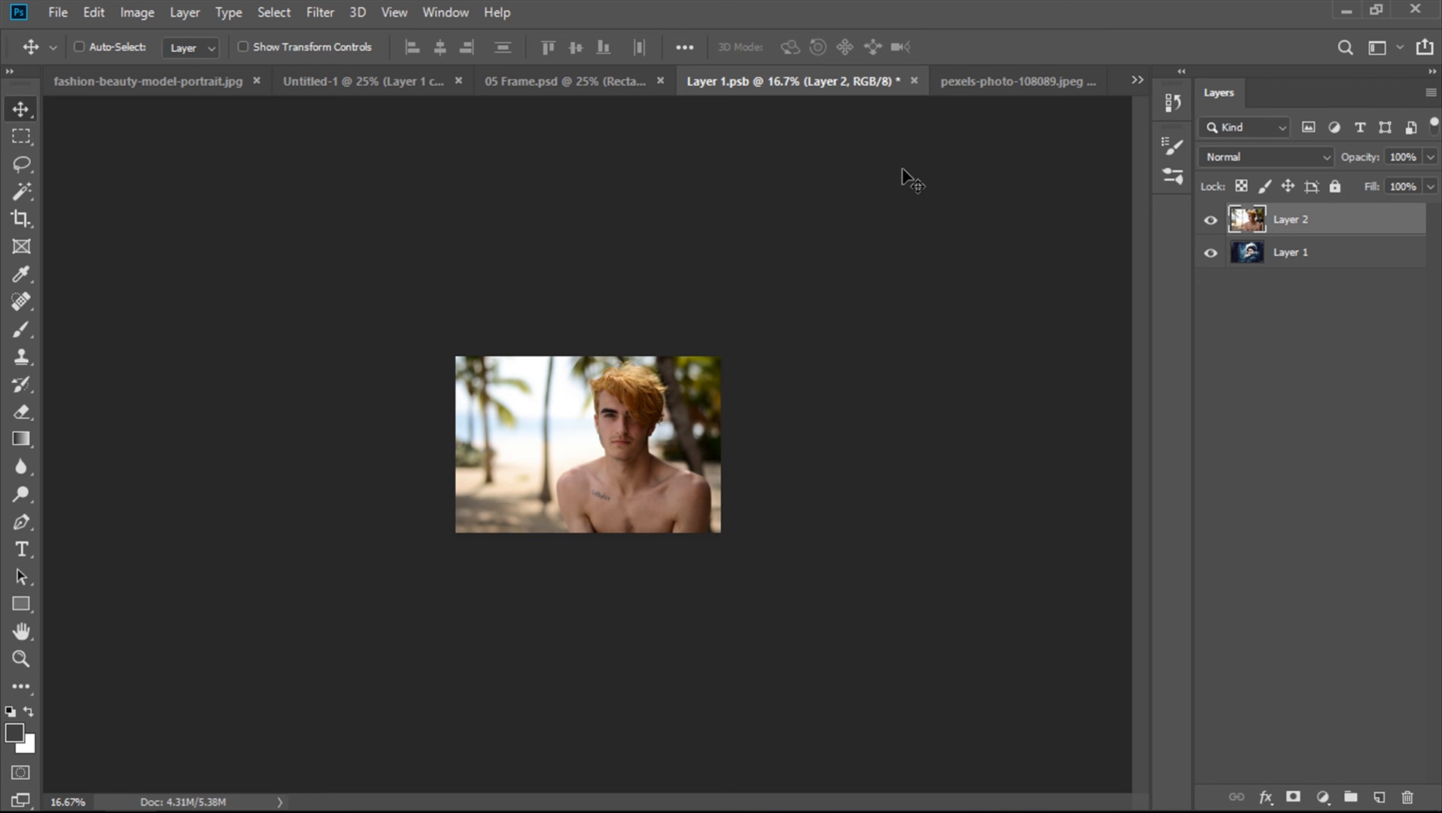
Save the smart object and return to the Untitled-1 template document
key("ctrl+s")
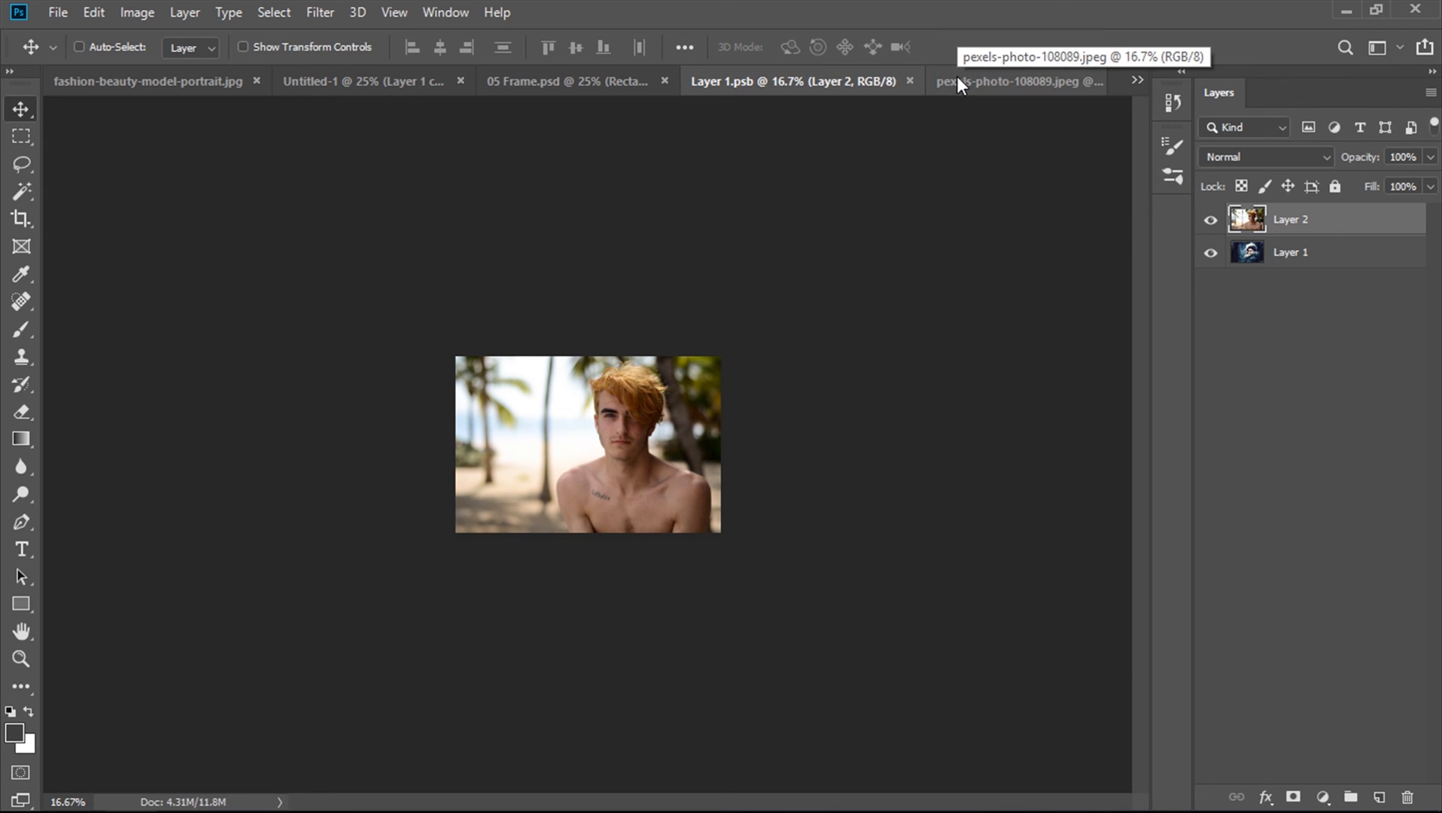
left_click(909, 81)
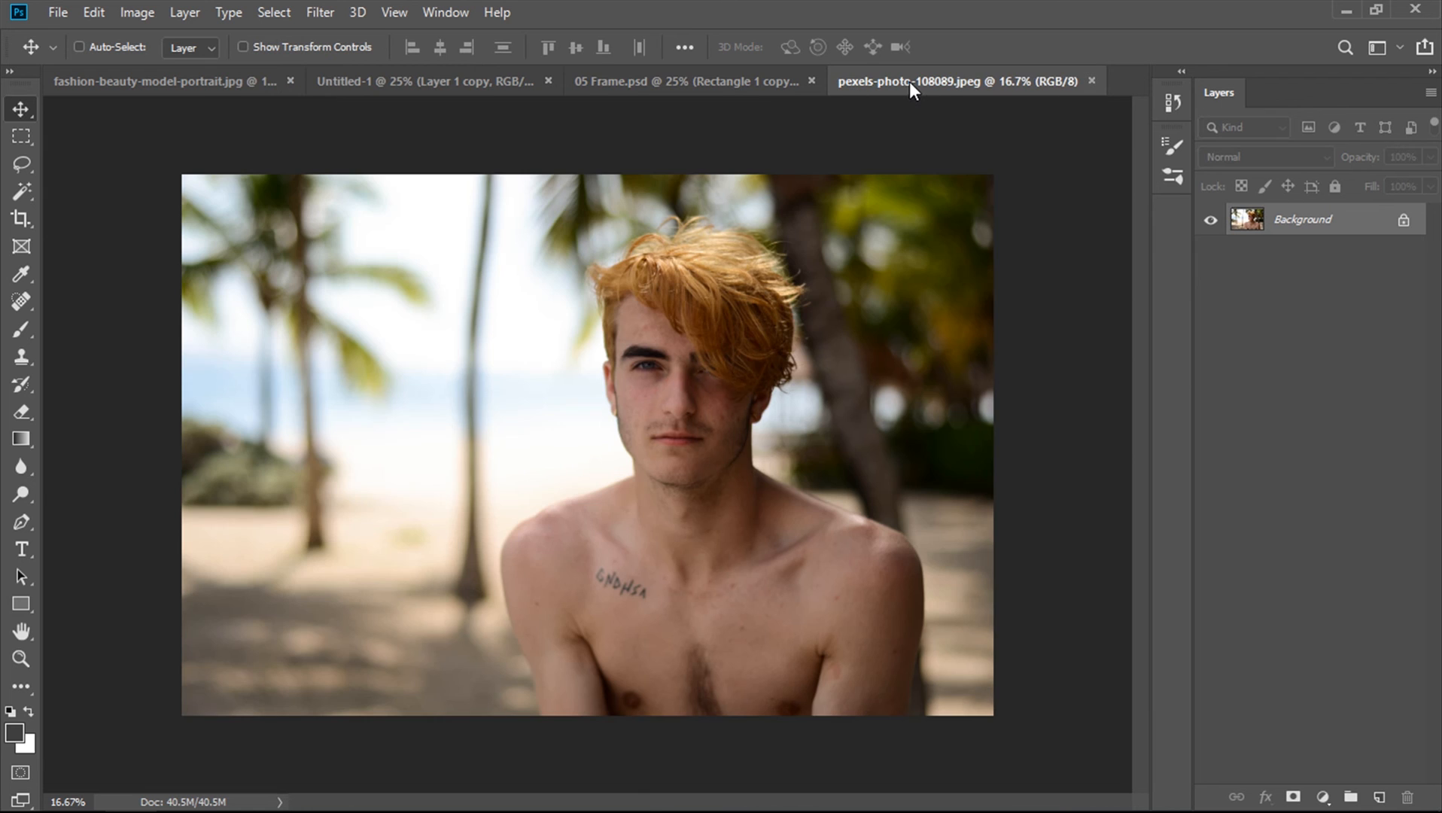
left_click(695, 82)
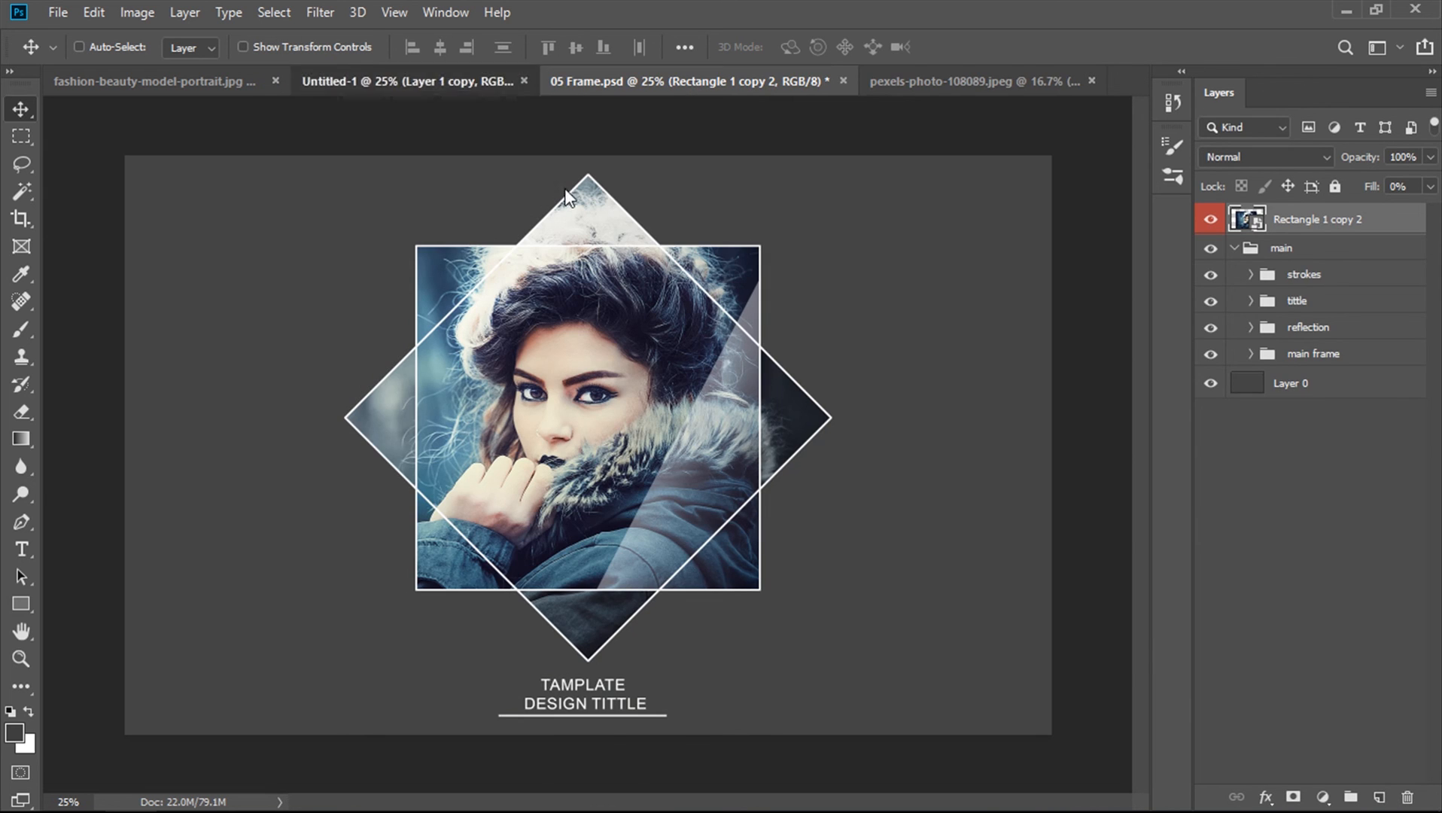
left_click(486, 86)
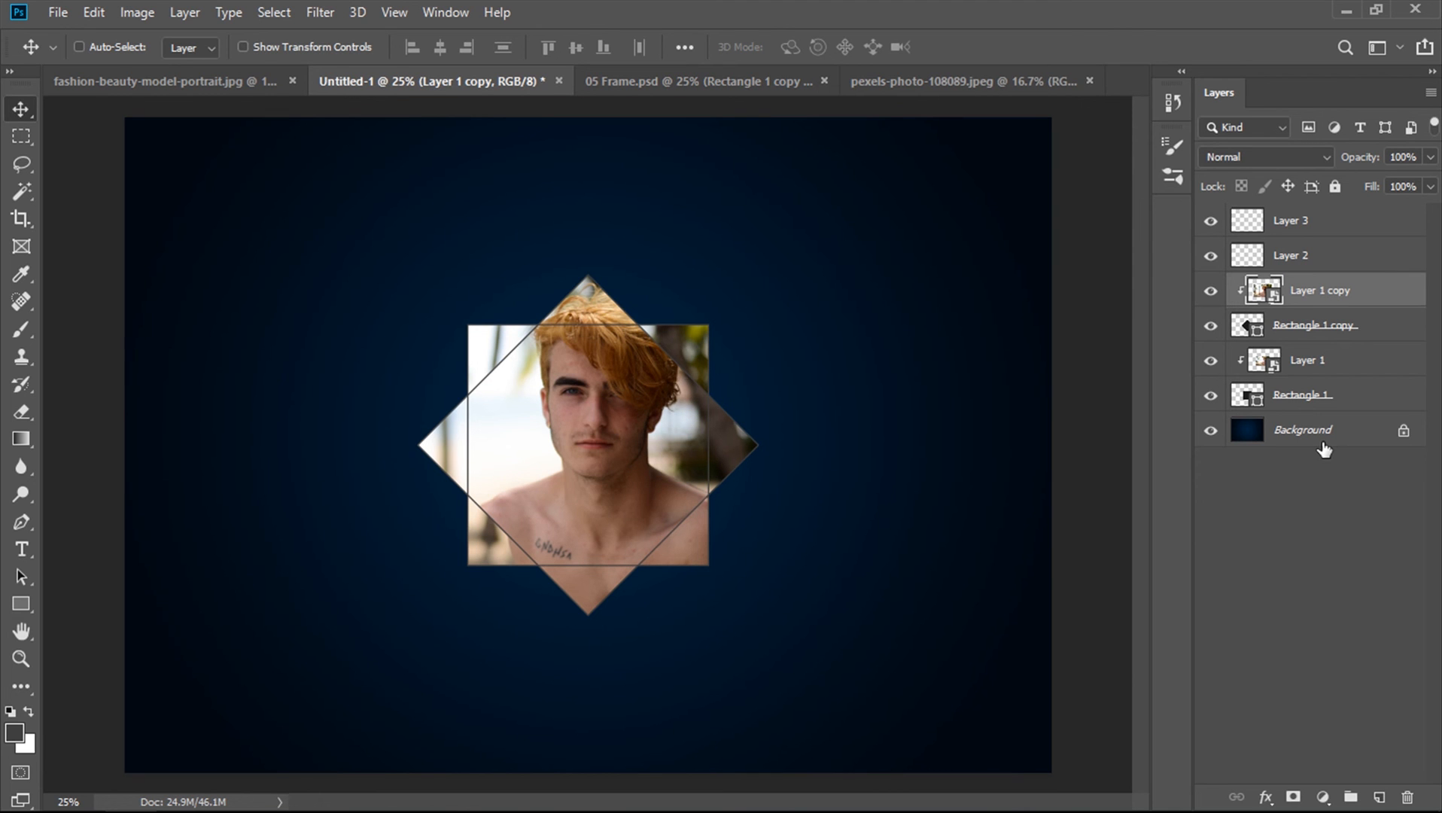